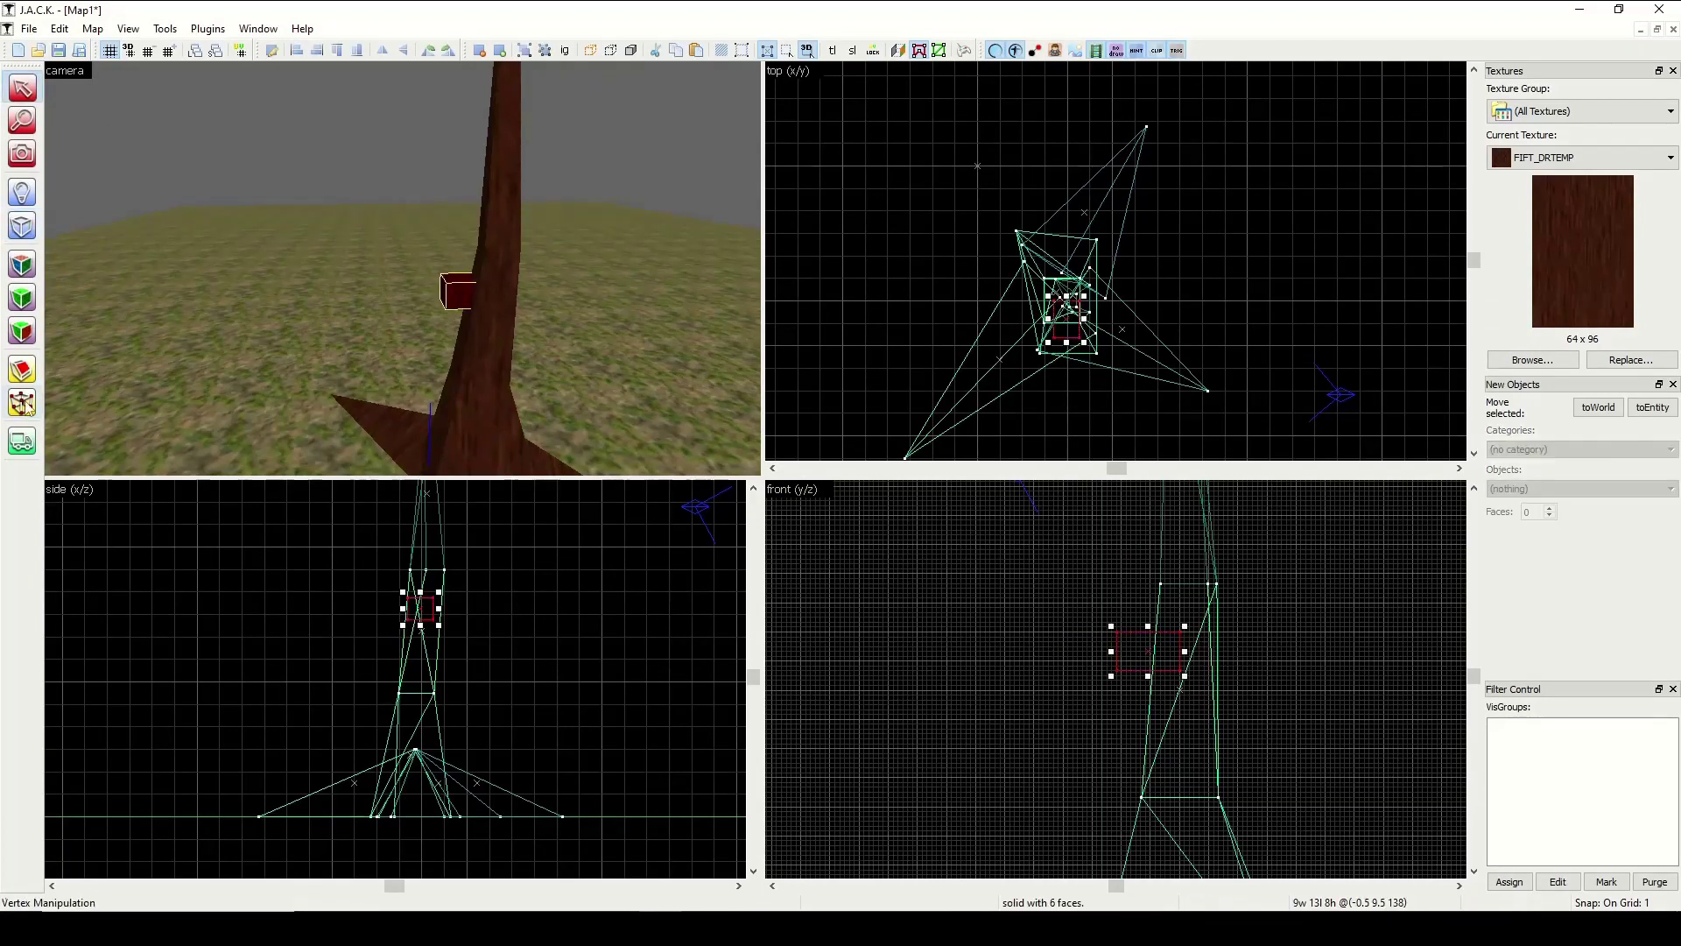
# Step: Reshape the block attached to the tree trunk with Vertex Manipulation so its trunk-side end is taller than its outer end
pyautogui.click(26, 406)
pyautogui.moveTo(1180, 632)
pyautogui.mouseDown()
pyautogui.moveTo(1171, 648)
pyautogui.moveTo(1180, 612)
pyautogui.mouseUp()
pyautogui.moveTo(1180, 671); pyautogui.dragTo(923, 628)
pyautogui.click(24, 90)
pyautogui.click(24, 89)
pyautogui.click(429, 50)
pyautogui.click(429, 55)
pyautogui.scroll(4, 1095, 666)
# Step: Extend the branch with a second block segment and taper its outer end into a small, raised tip
pyautogui.click(21, 402)
pyautogui.rightClick(949, 619)
pyautogui.click(1007, 649)
pyautogui.moveTo(858, 391); pyautogui.dragTo(1056, 391)
pyautogui.scroll(-8, 1077, 444)
pyautogui.click(22, 87)
pyautogui.click(22, 402)
pyautogui.moveTo(932, 609); pyautogui.dragTo(990, 562)
pyautogui.click(22, 87)
pyautogui.click(22, 402)
pyautogui.scroll(6, 360, 609)
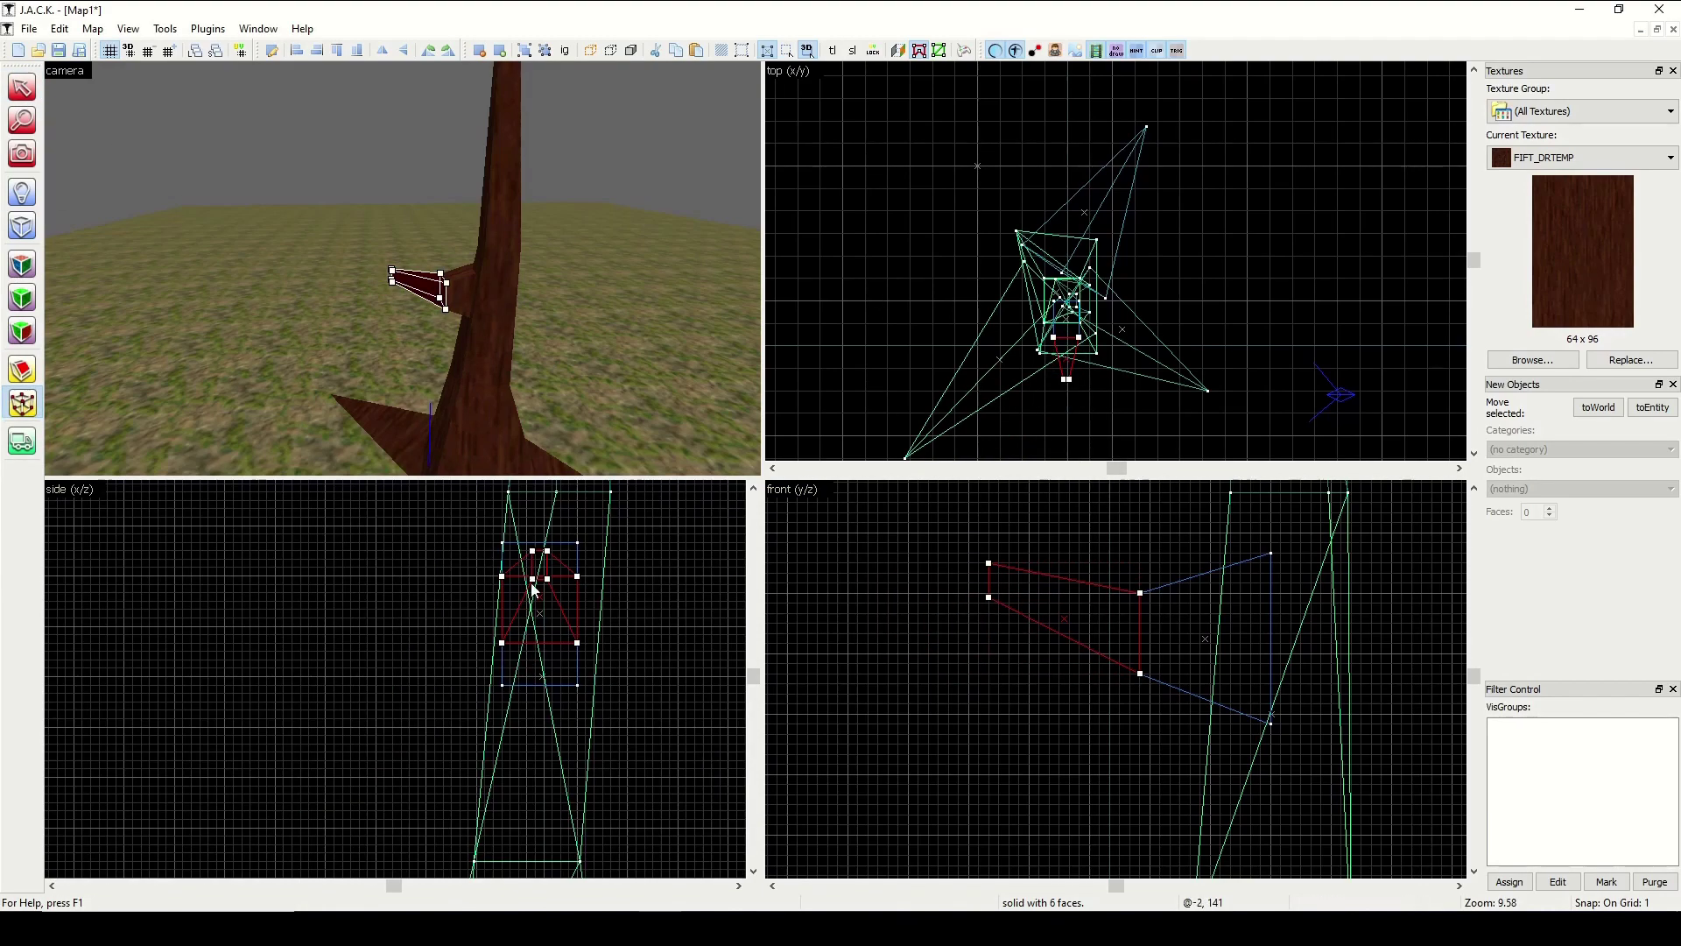
pyautogui.moveTo(533, 580); pyautogui.dragTo(553, 543)
# Step: Create a new map with the Half-Life configuration and skip the default room
pyautogui.click(19, 29)
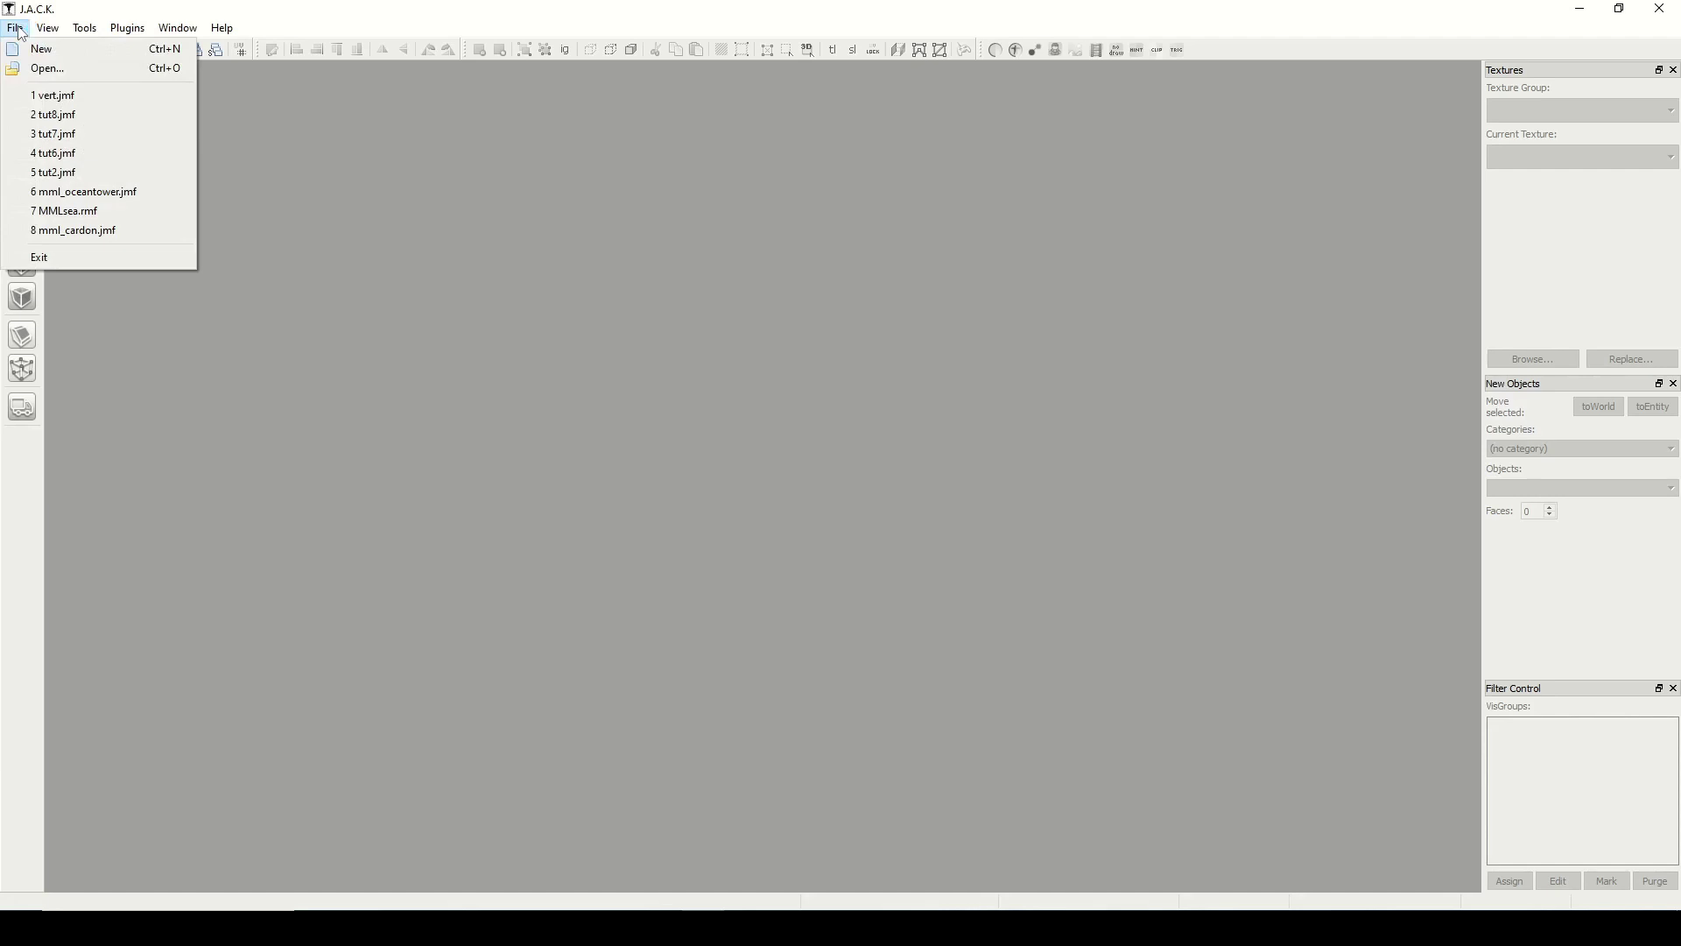
pyautogui.click(39, 49)
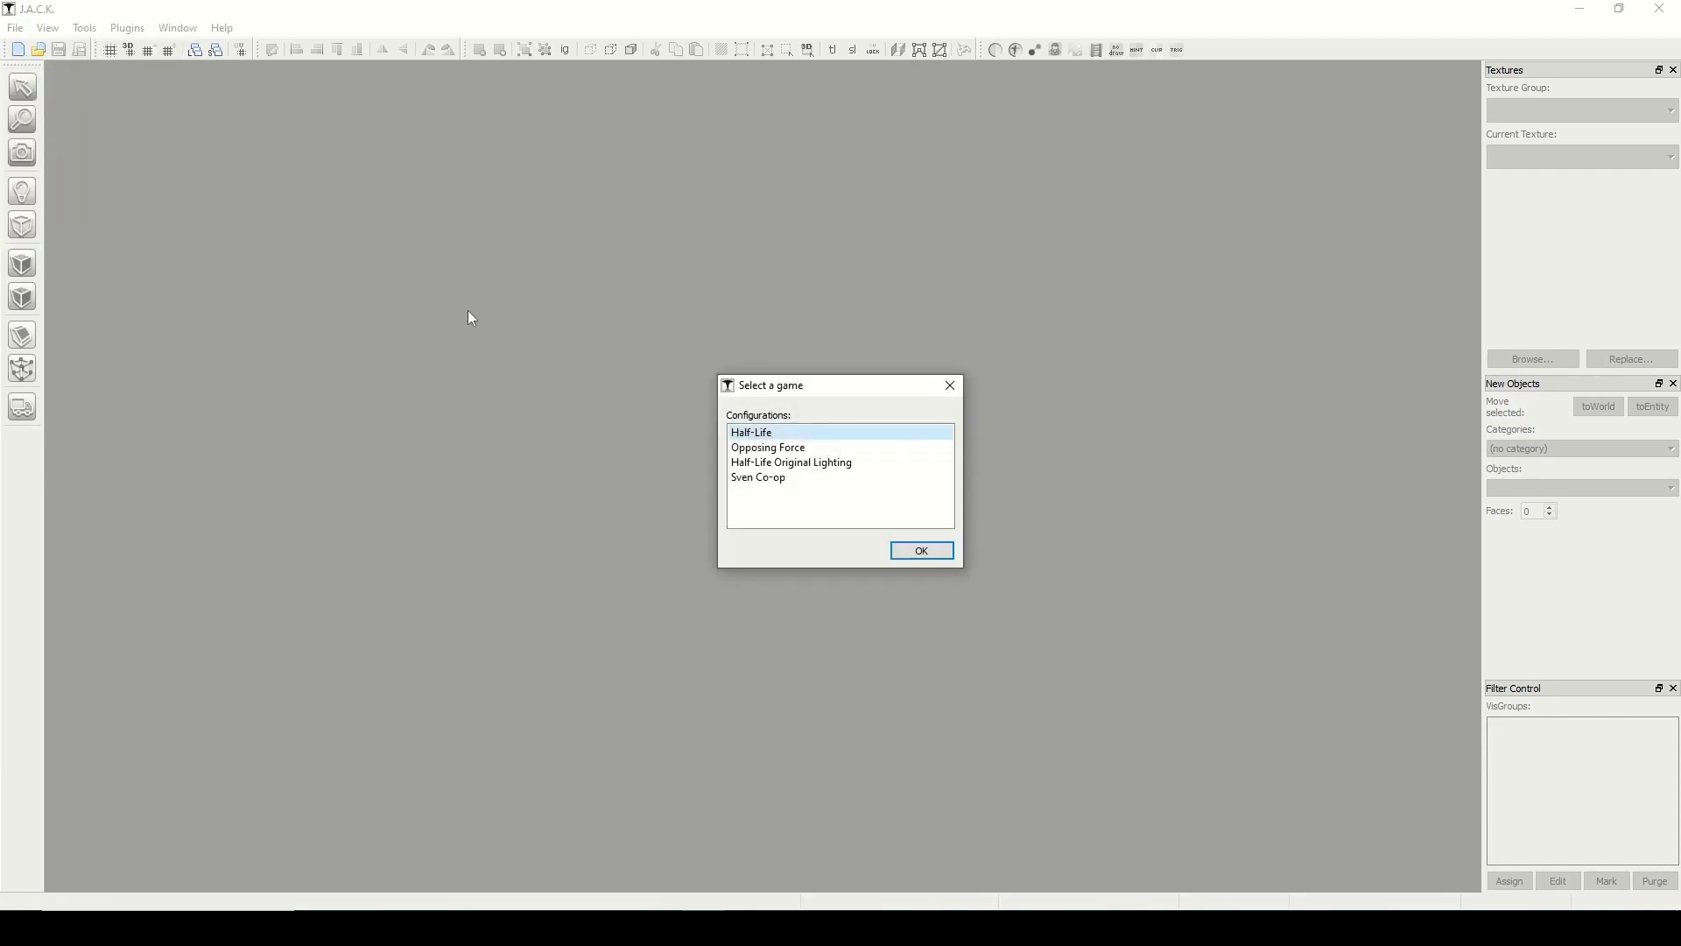
pyautogui.click(1025, 623)
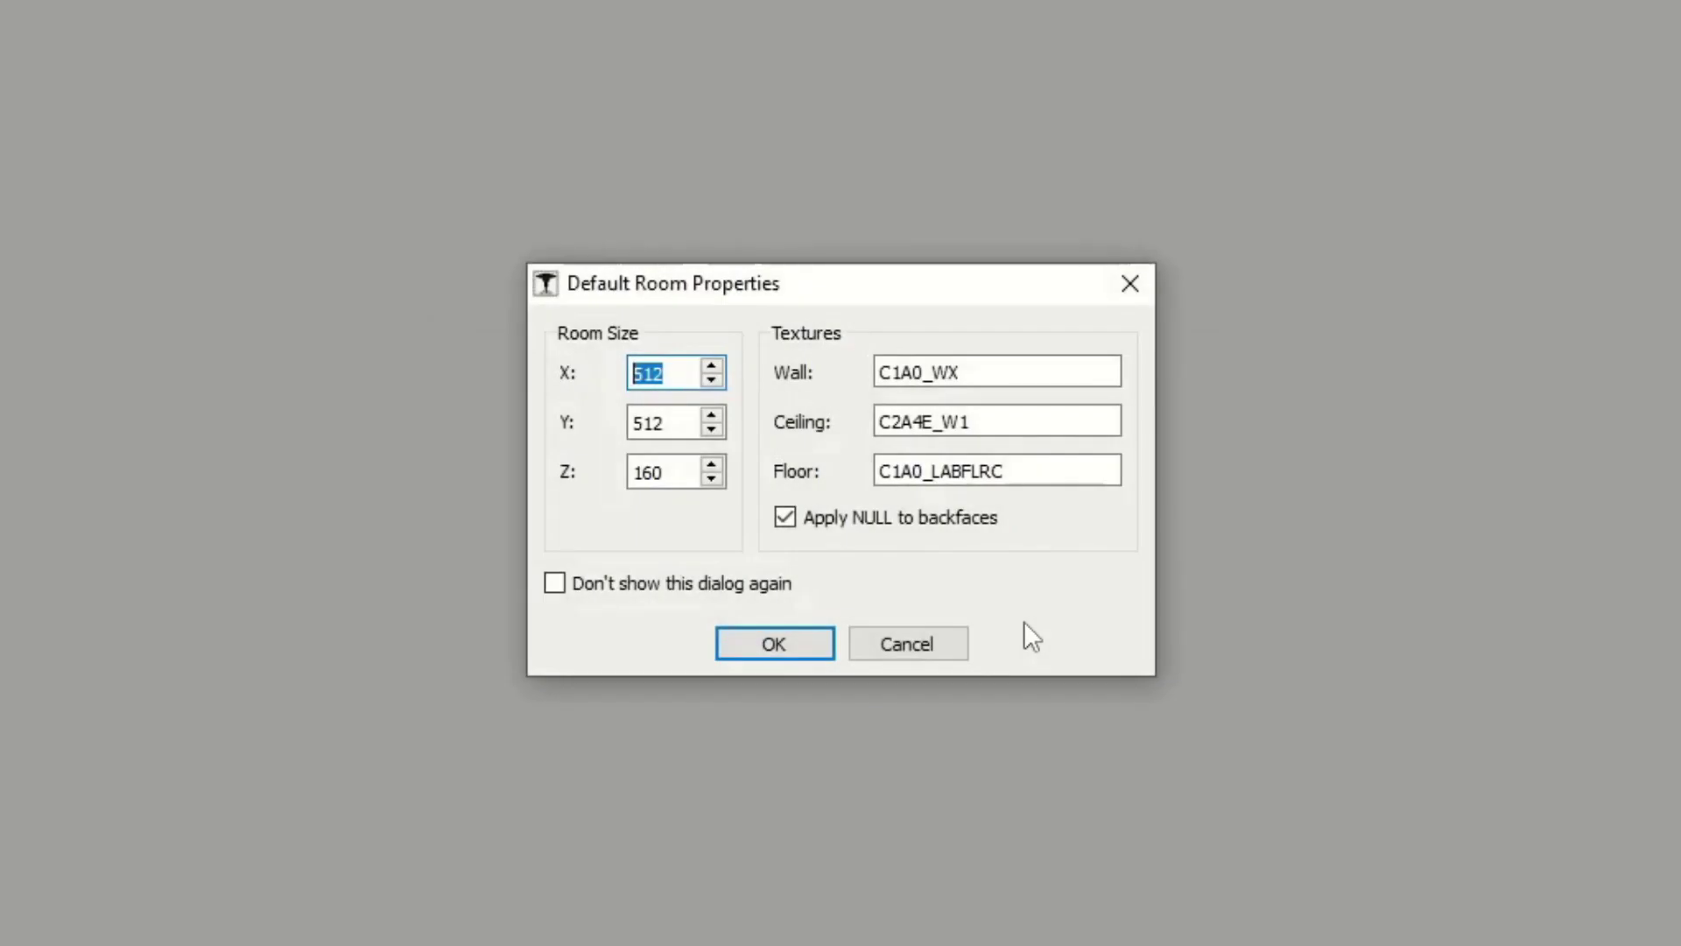
pyautogui.click(889, 646)
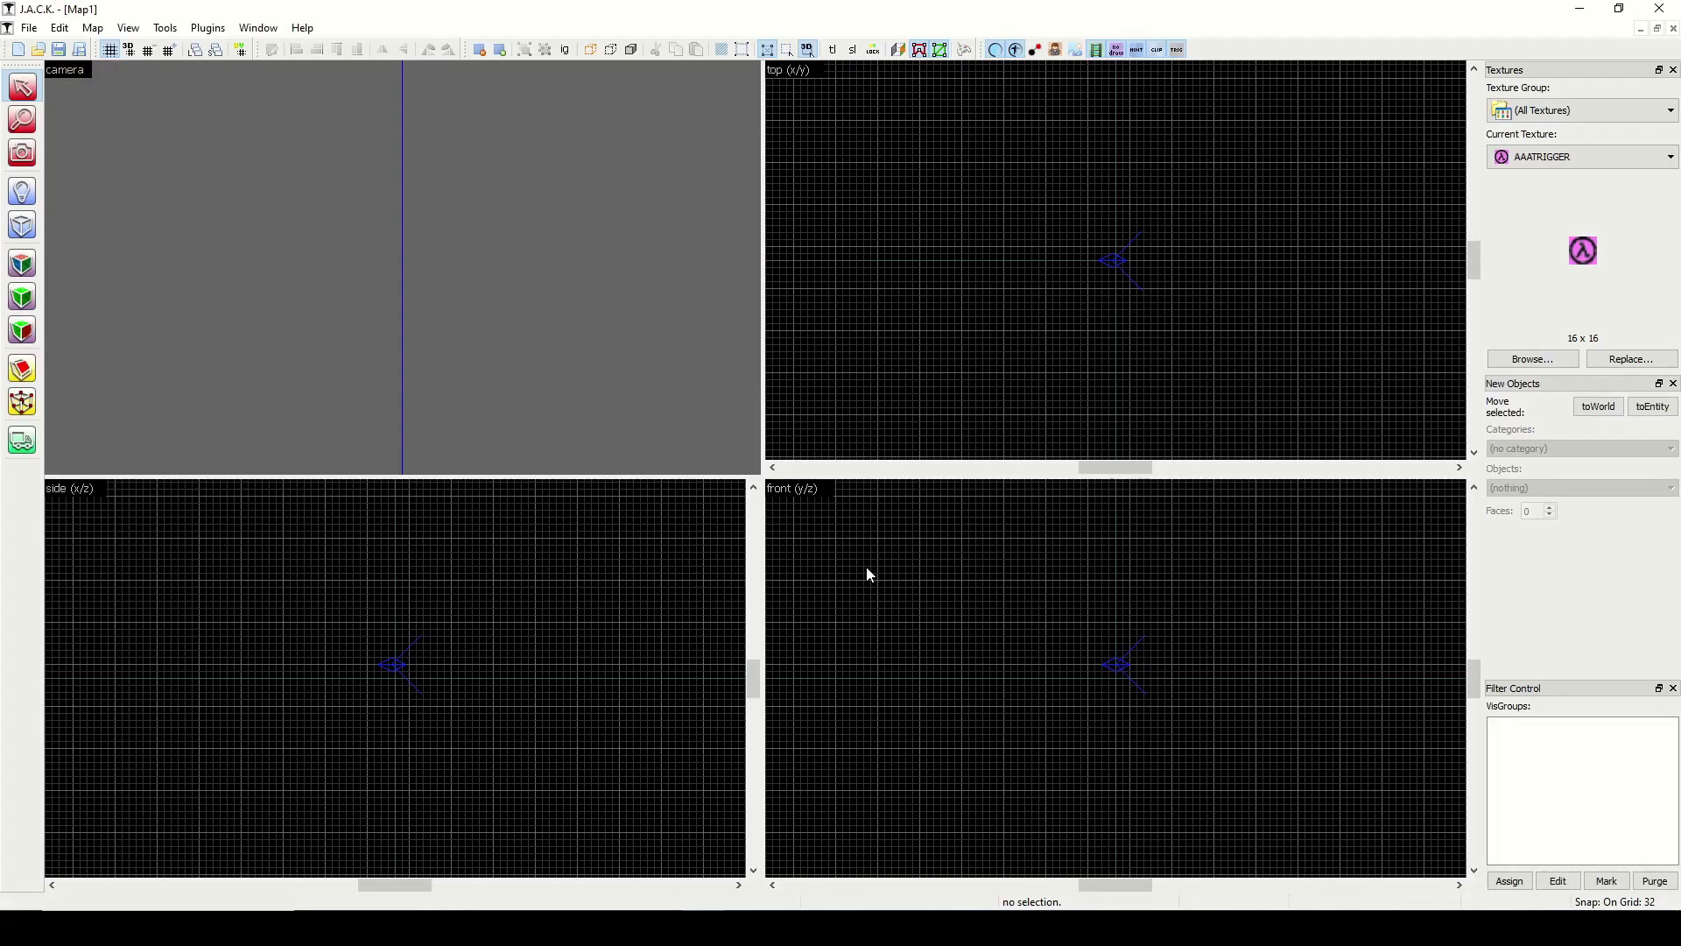
# Step: Choose BABTECH9D as the current texture from the texture browser
pyautogui.click(1531, 361)
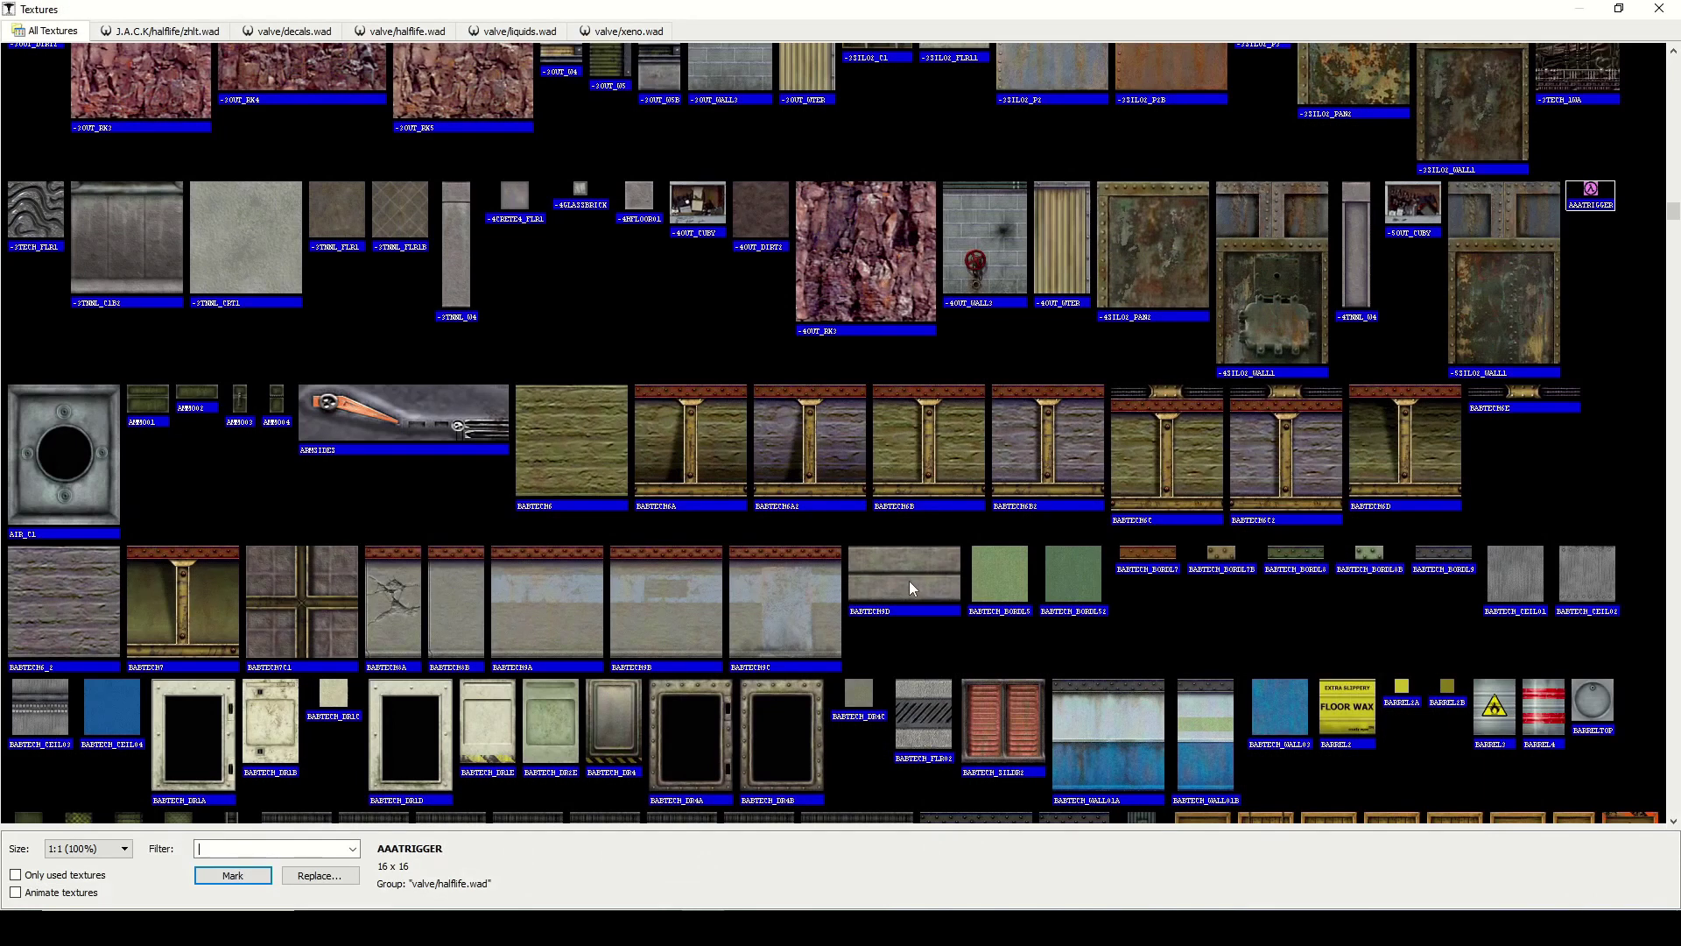
pyautogui.click(909, 580)
pyautogui.doubleClick(909, 580)
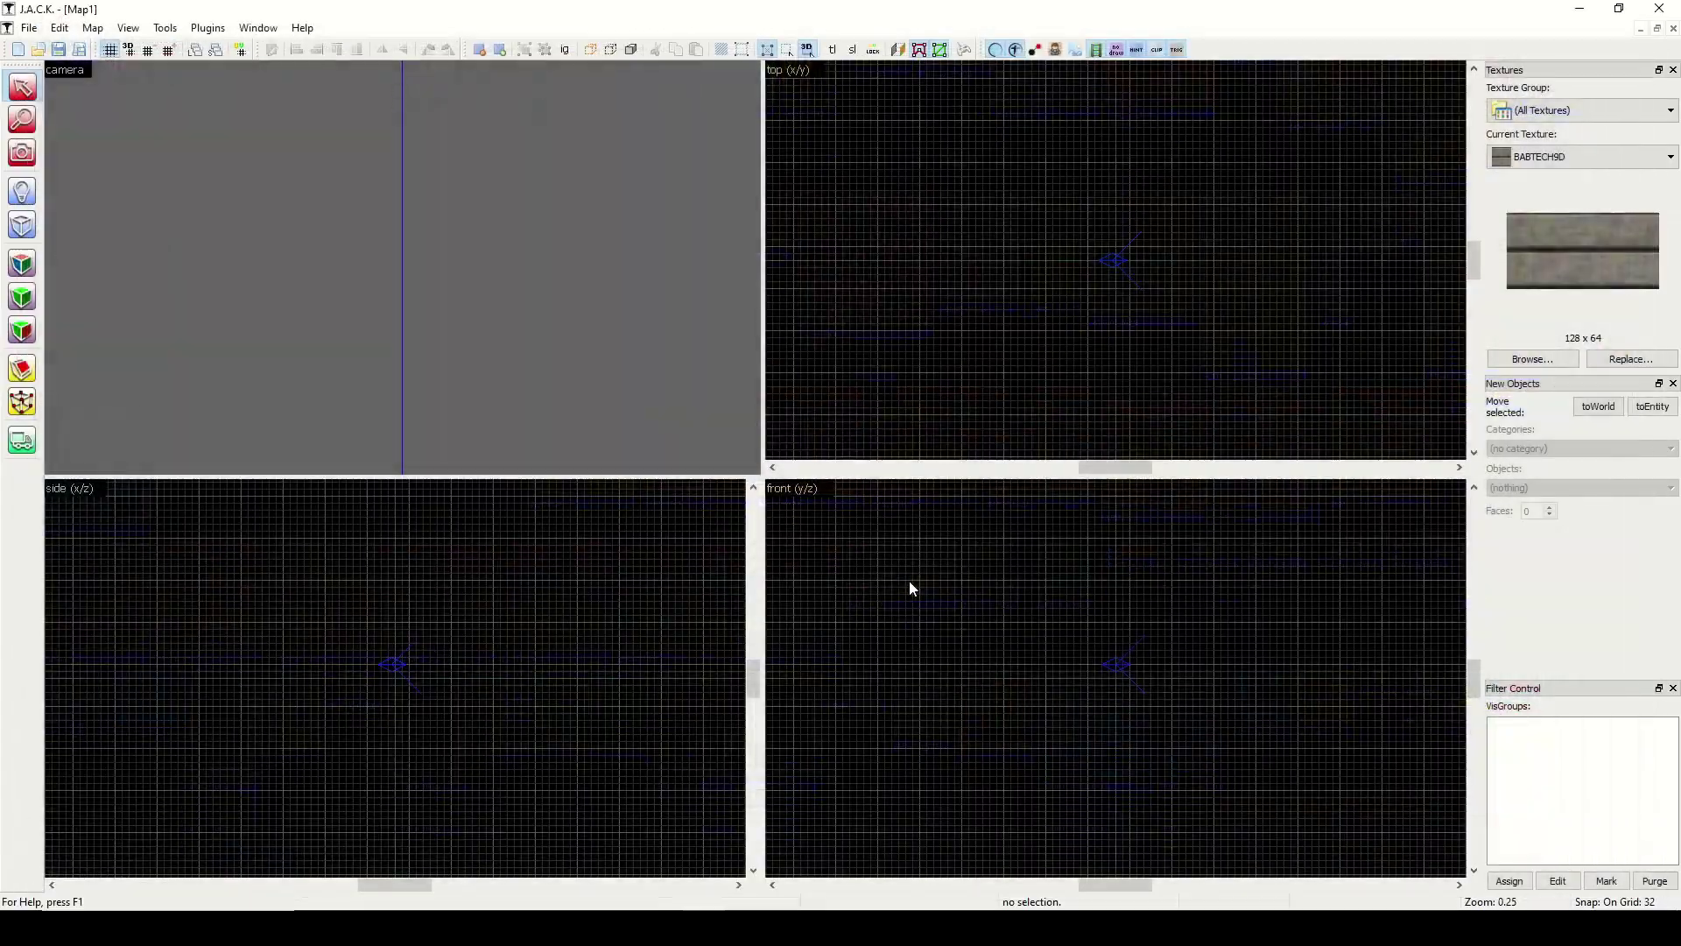
# Step: Create a BABTECH9D-textured block and shorten its long side to form a 192-unit cube
pyautogui.click(1134, 628)
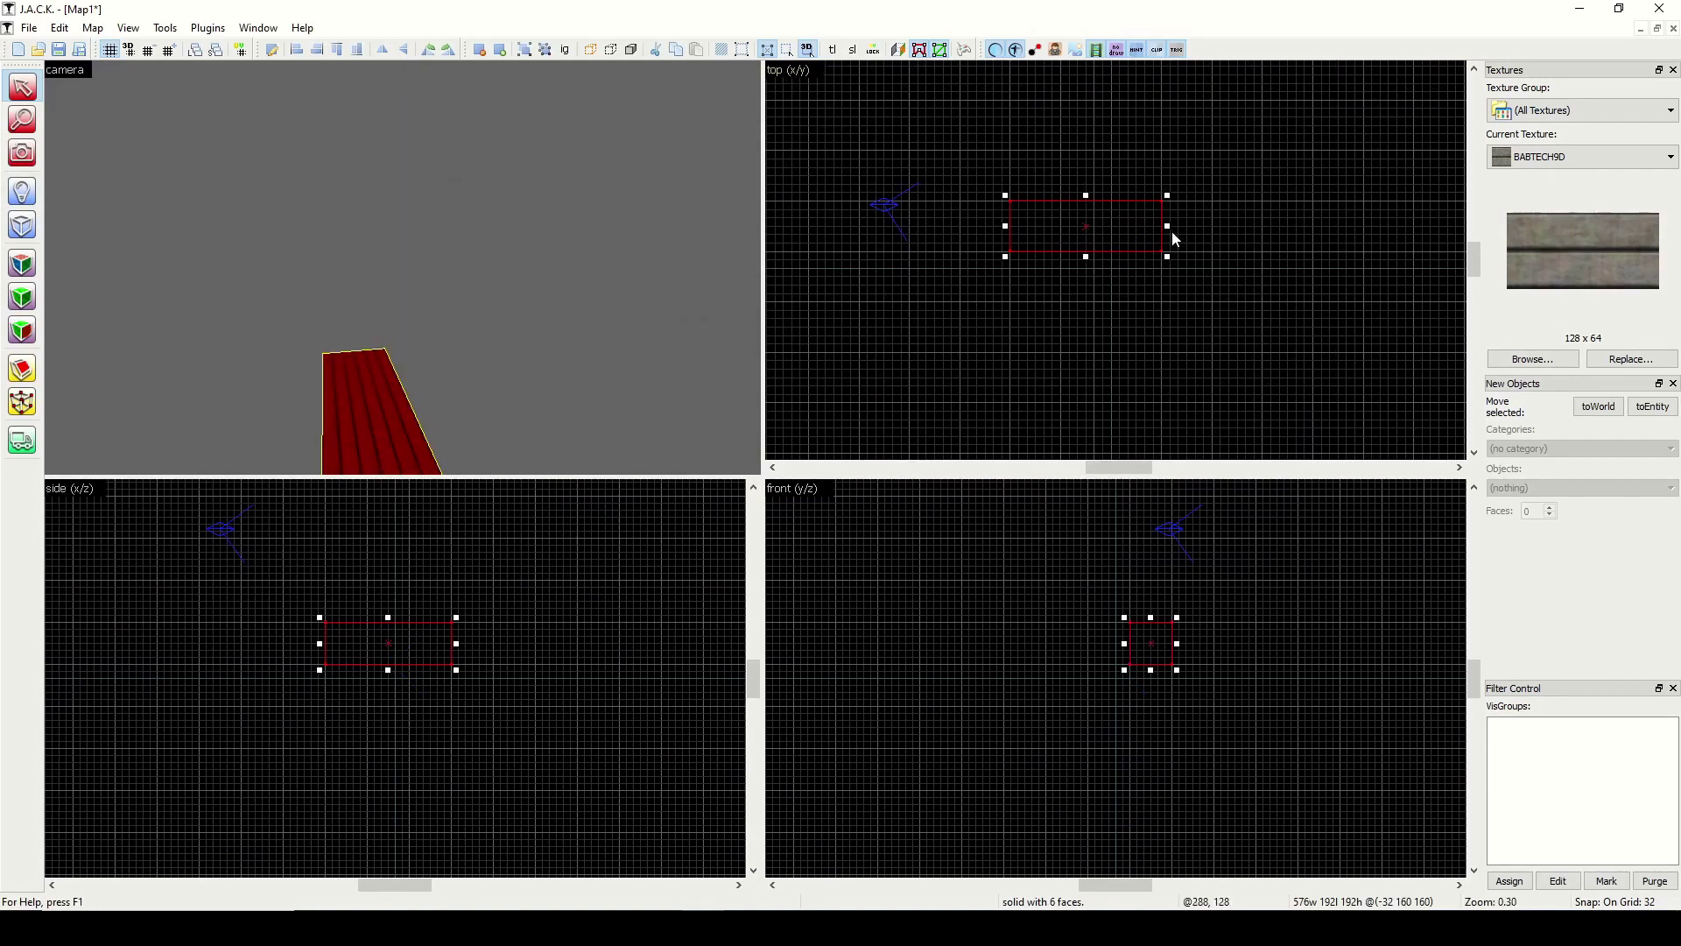
pyautogui.moveTo(1168, 227); pyautogui.dragTo(1063, 225)
pyautogui.click(22, 152)
pyautogui.moveTo(187, 263); pyautogui.dragTo(404, 268)
pyautogui.press('Down')
pyautogui.press('Down')
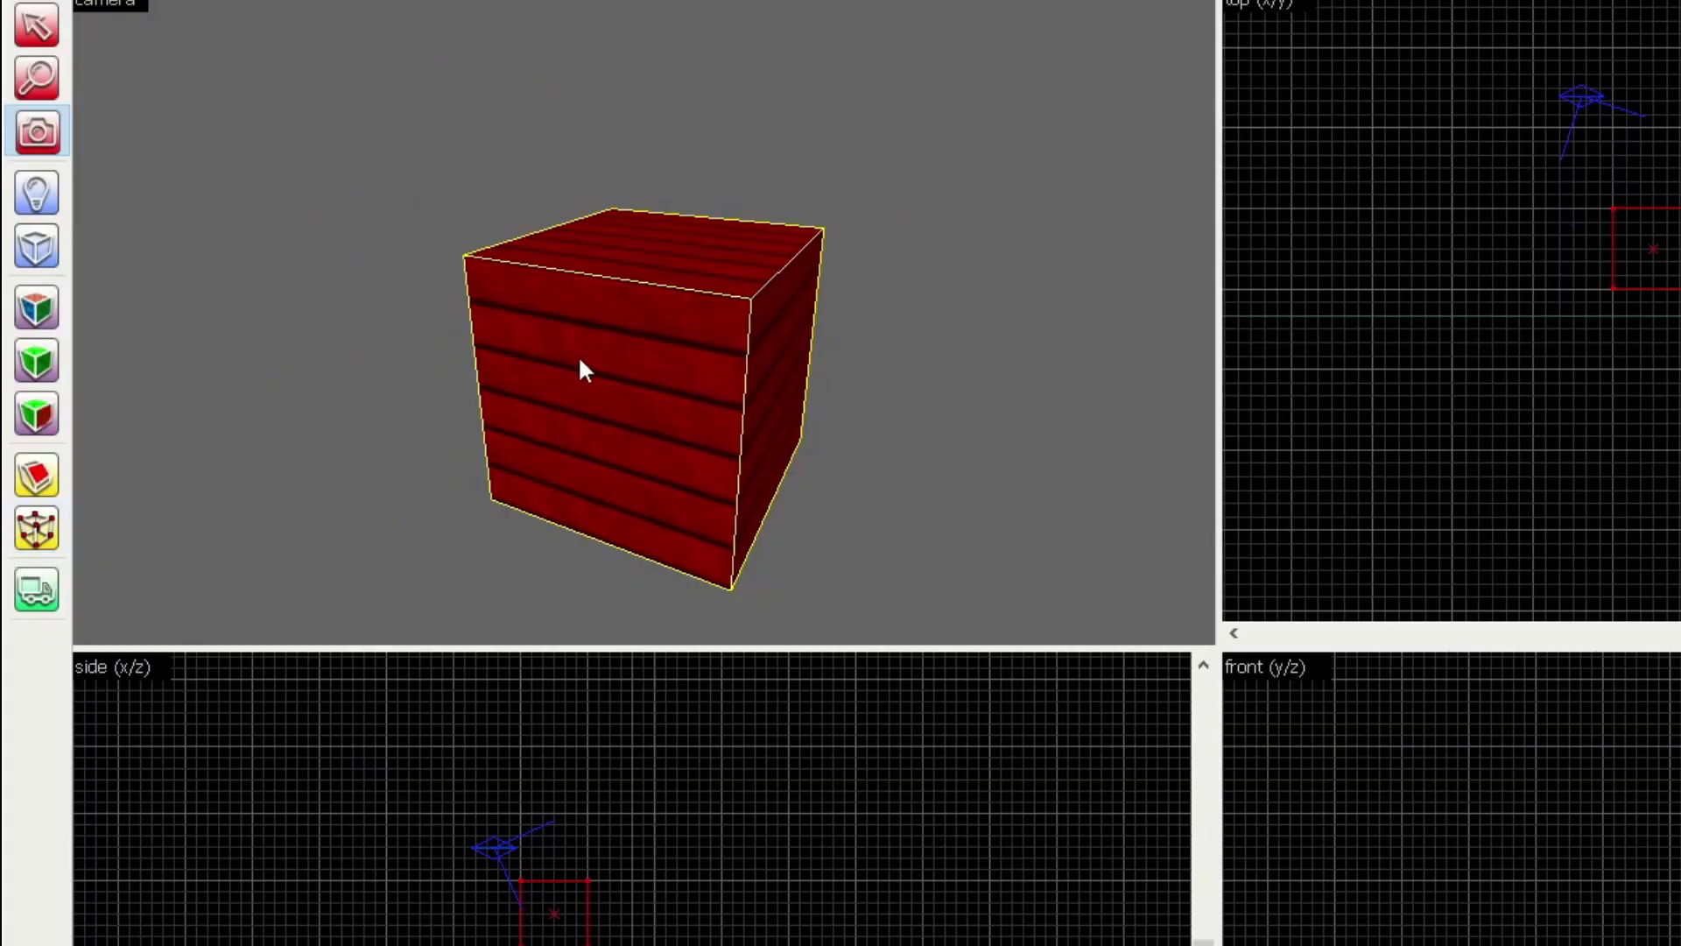
# Step: Cycle through the cube's Vertex Manipulation modes and finish with only the corner vertices editable
pyautogui.click(50, 529)
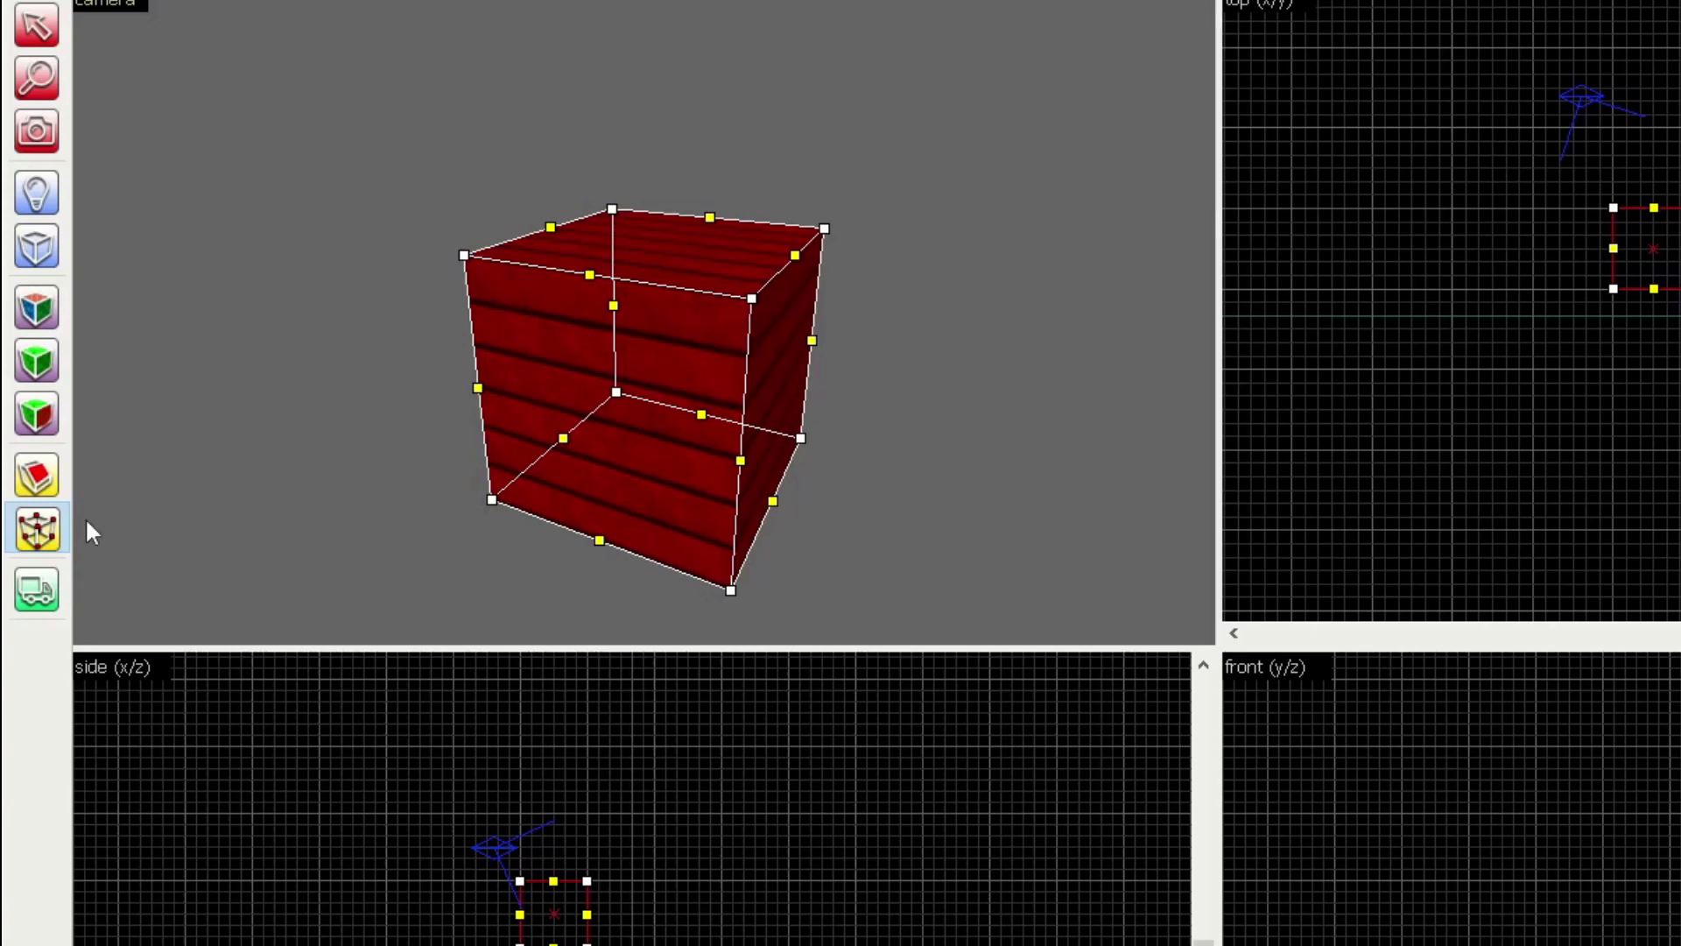
pyautogui.click(50, 532)
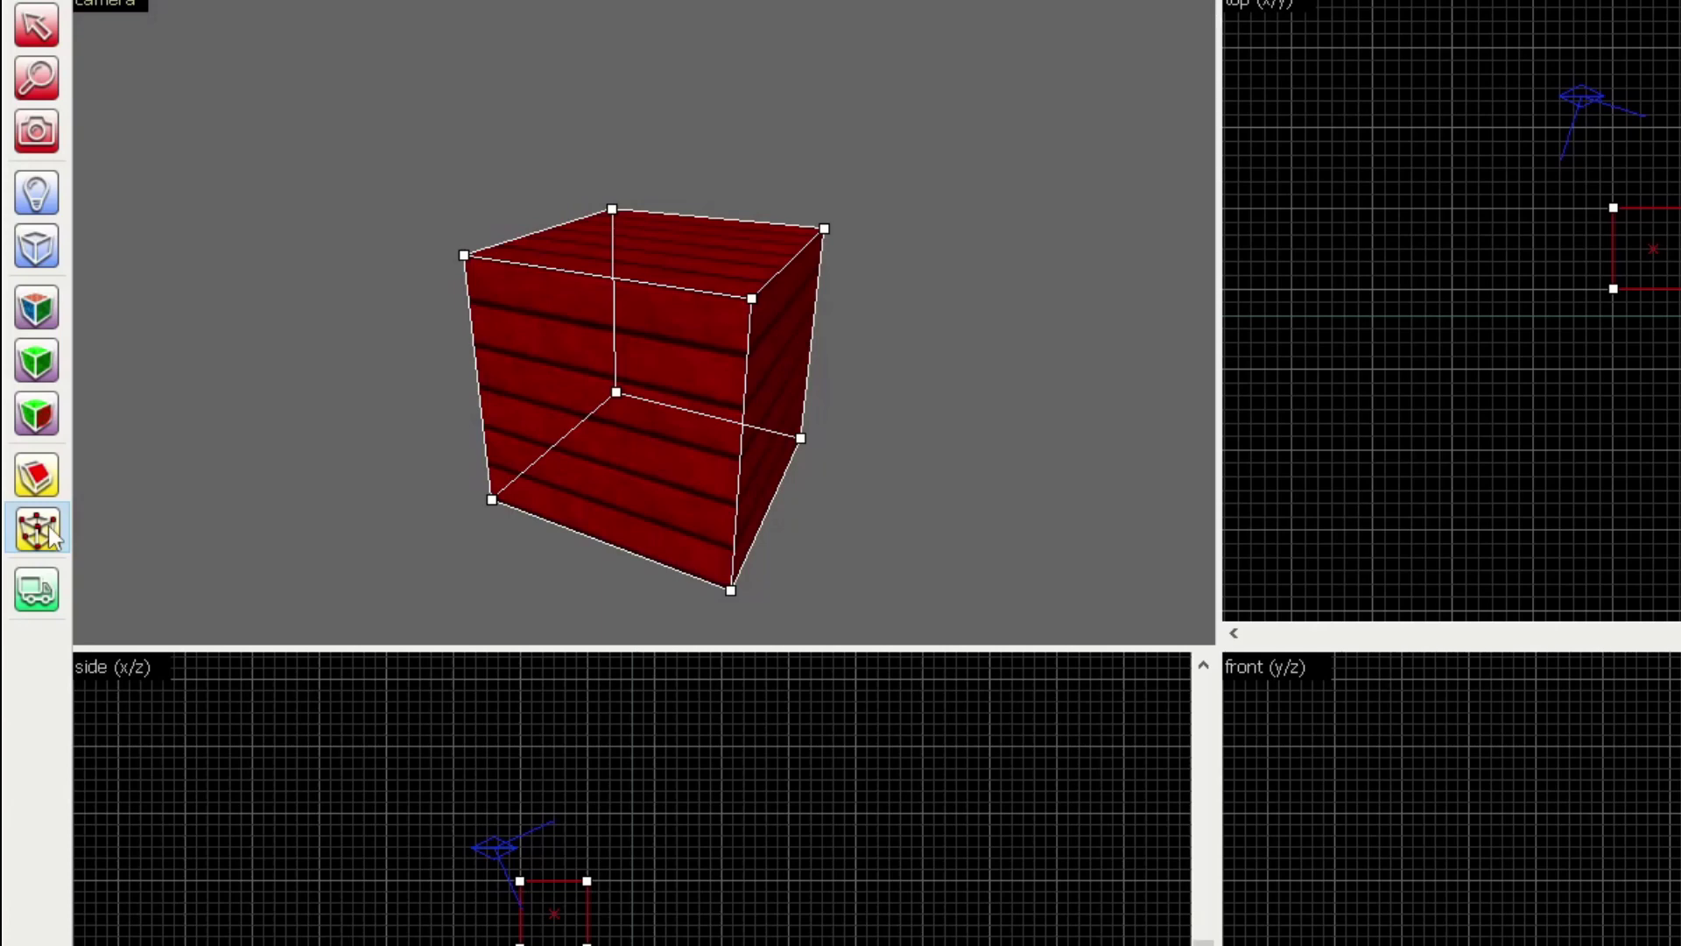
pyautogui.click(49, 525)
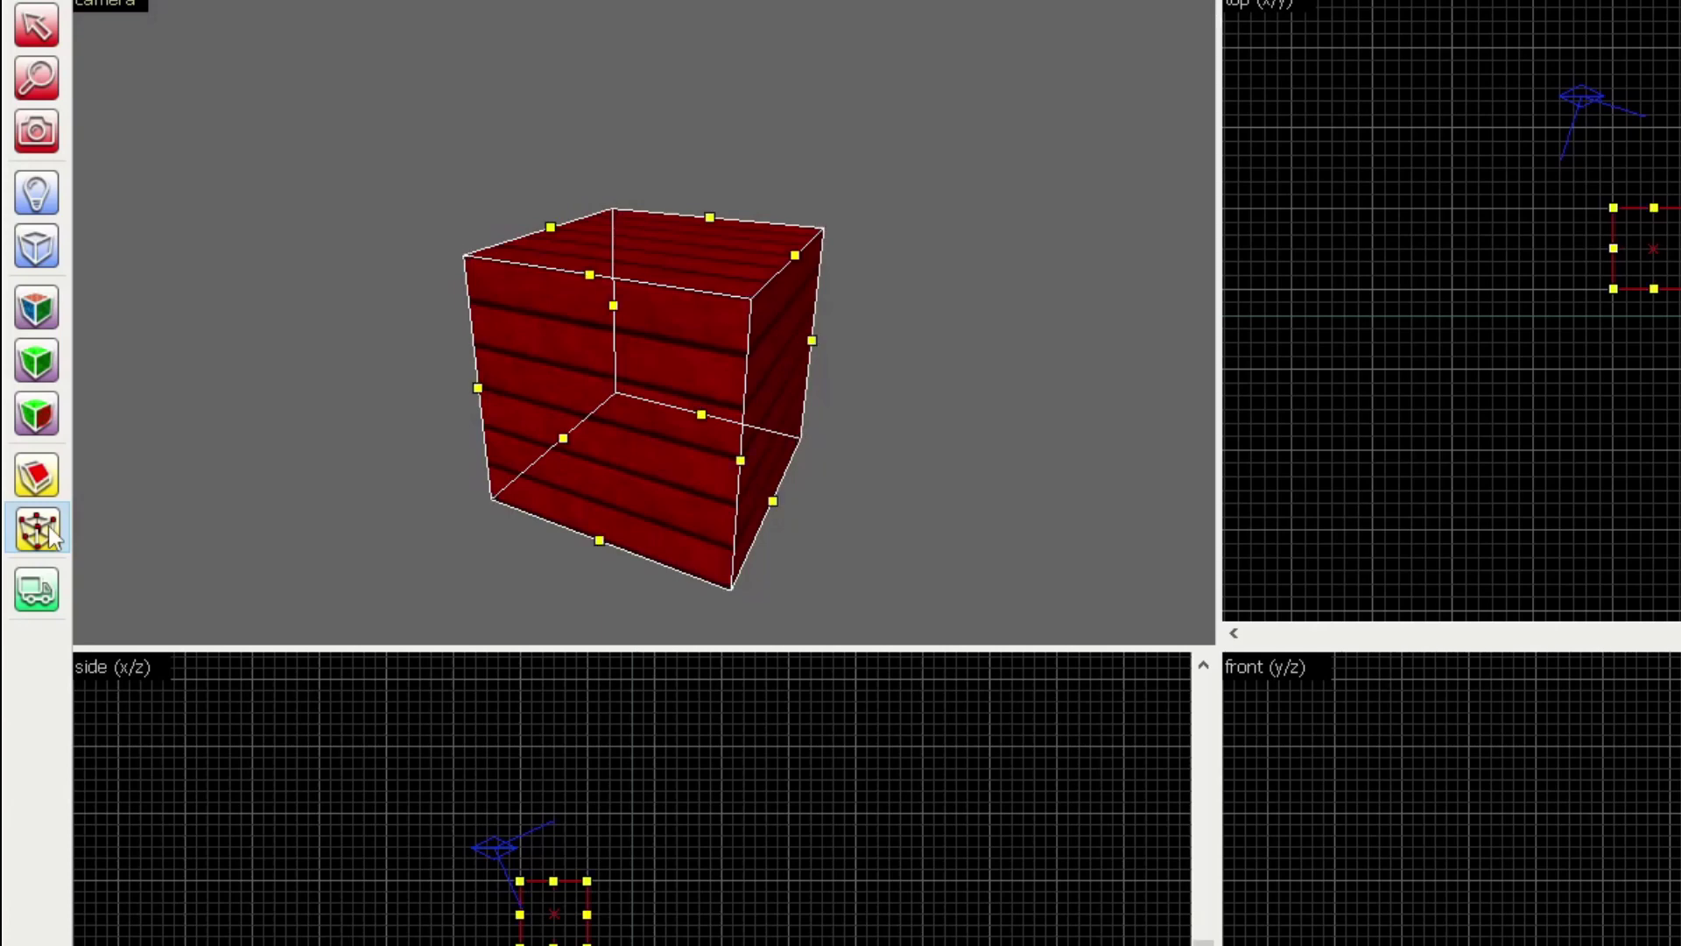
pyautogui.click(49, 526)
# Step: Select different corner vertices of the cube and compare the selection across the camera and 2D views
pyautogui.scroll(6, 543, 904)
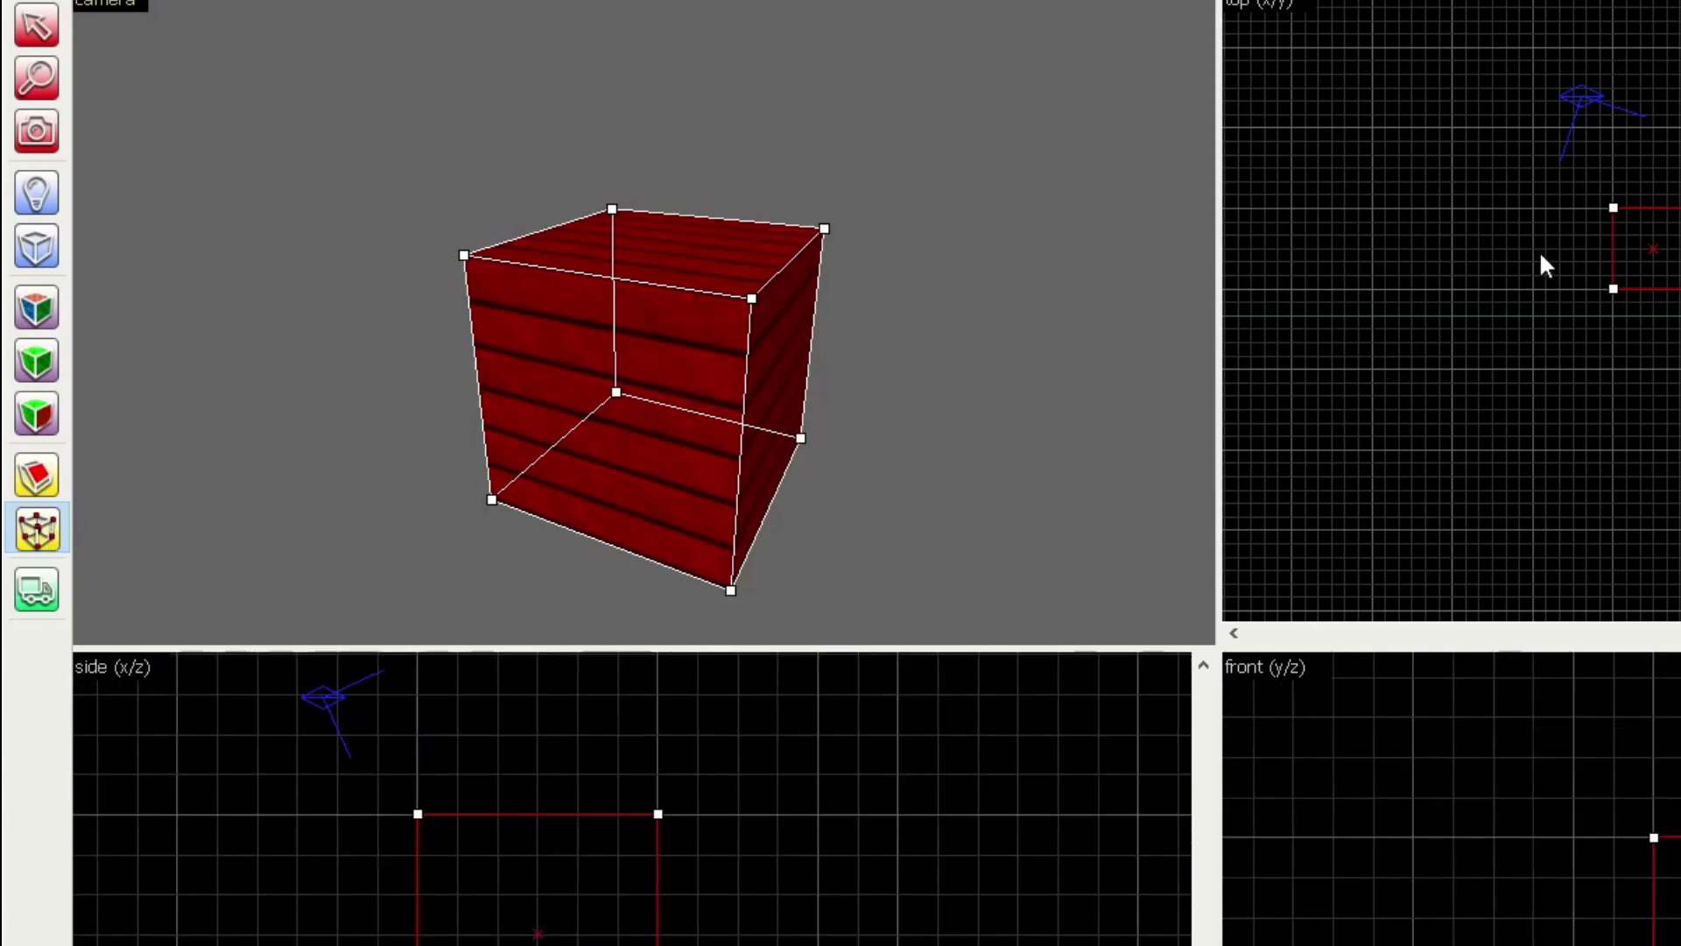
pyautogui.scroll(4, 1646, 250)
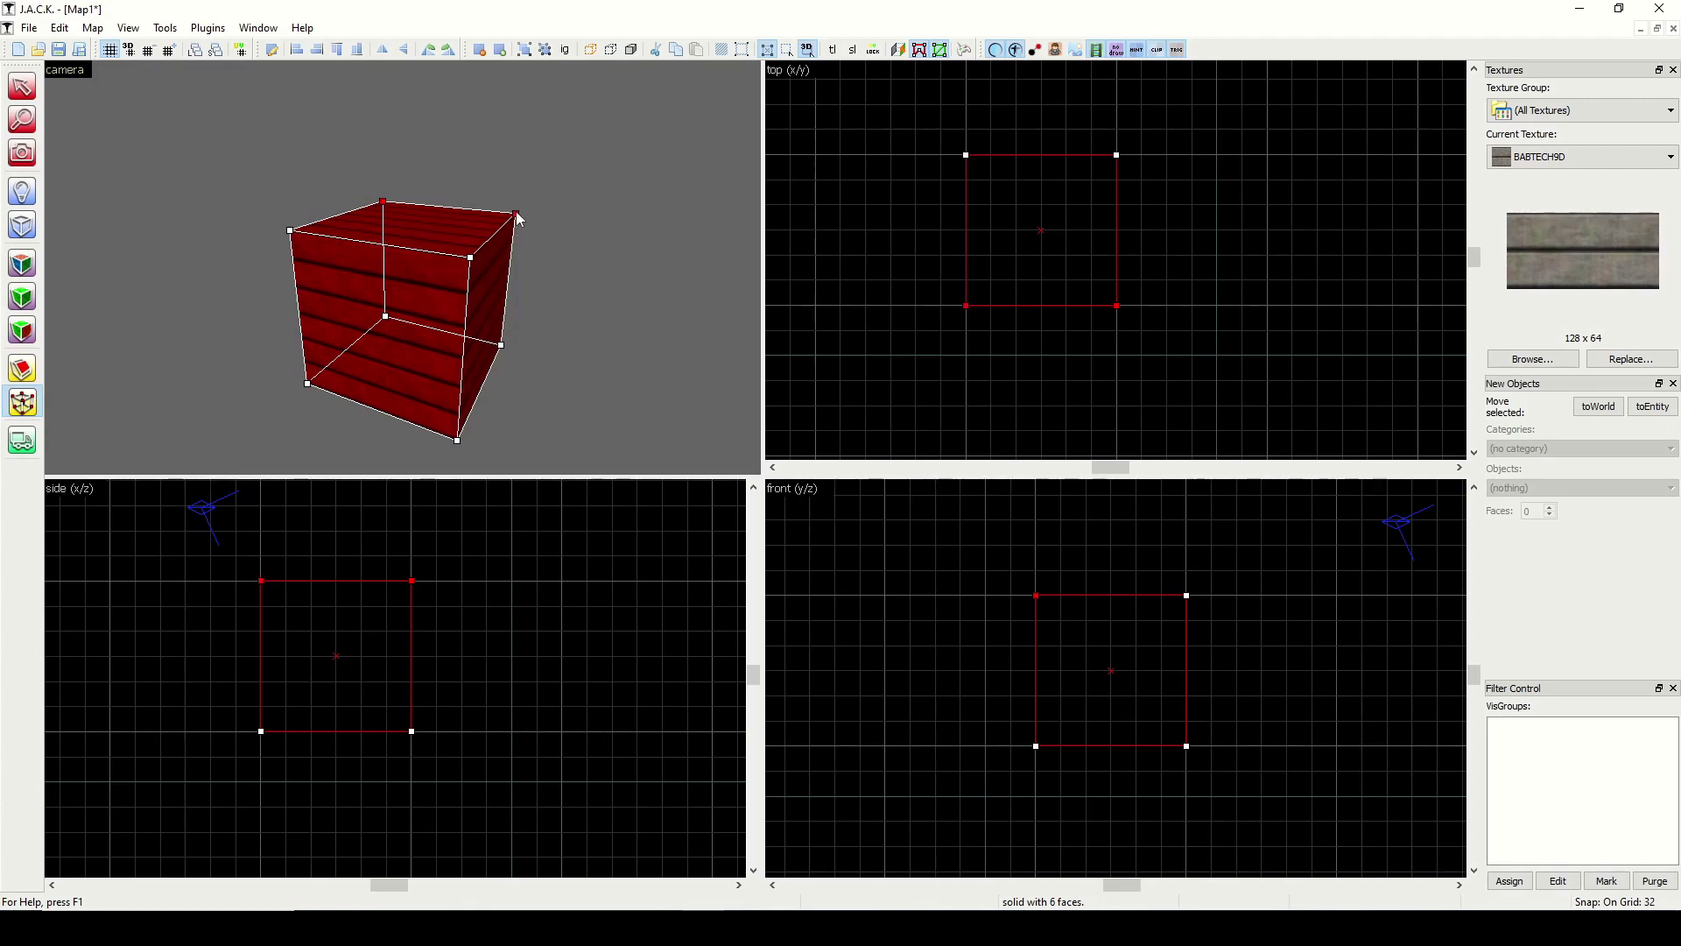
pyautogui.click(466, 260)
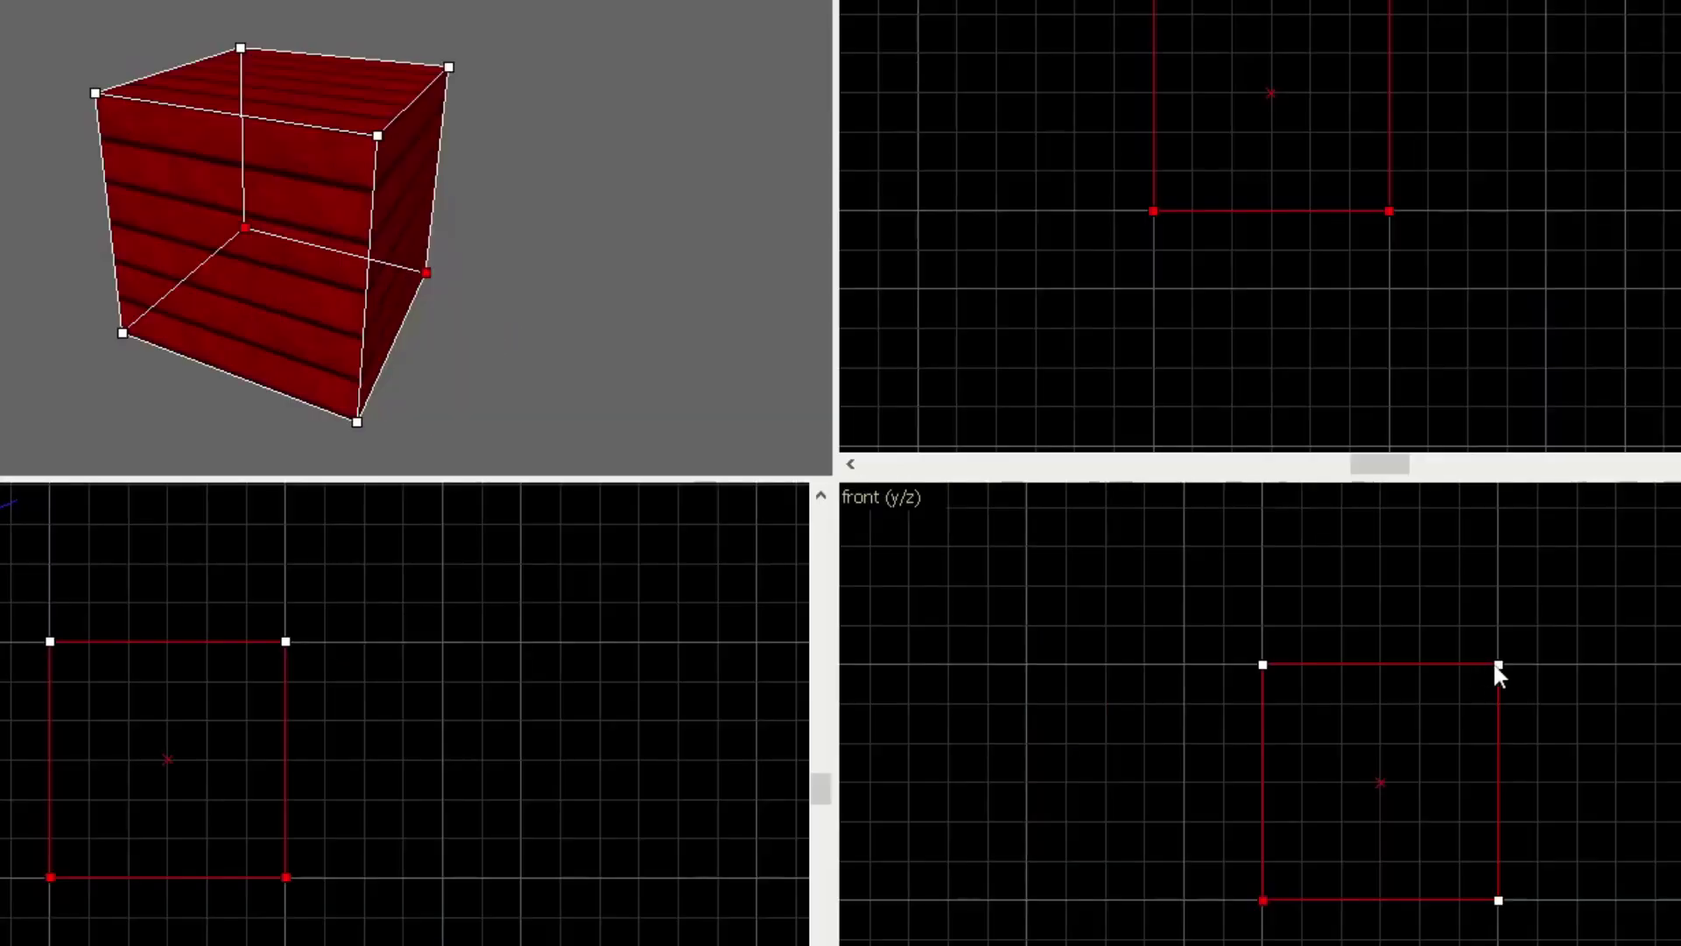
pyautogui.click(1186, 596)
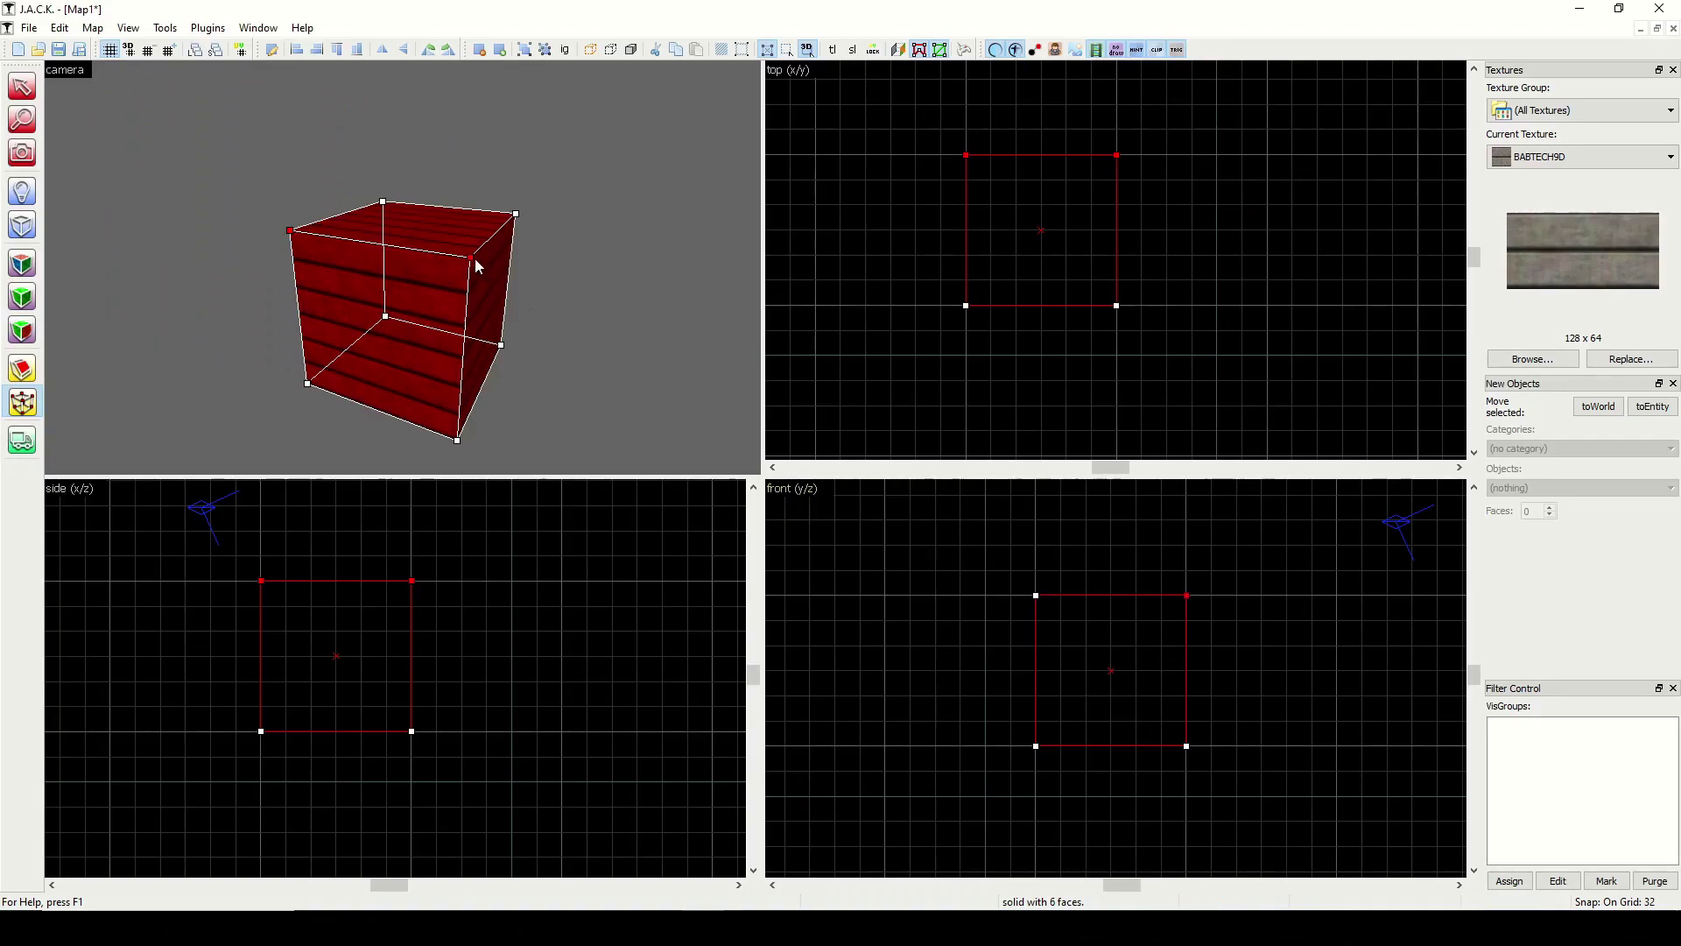
# Step: Inspect the cube's top face in Surface Properties, then close the properties window
pyautogui.click(22, 154)
pyautogui.moveTo(240, 242); pyautogui.dragTo(402, 267)
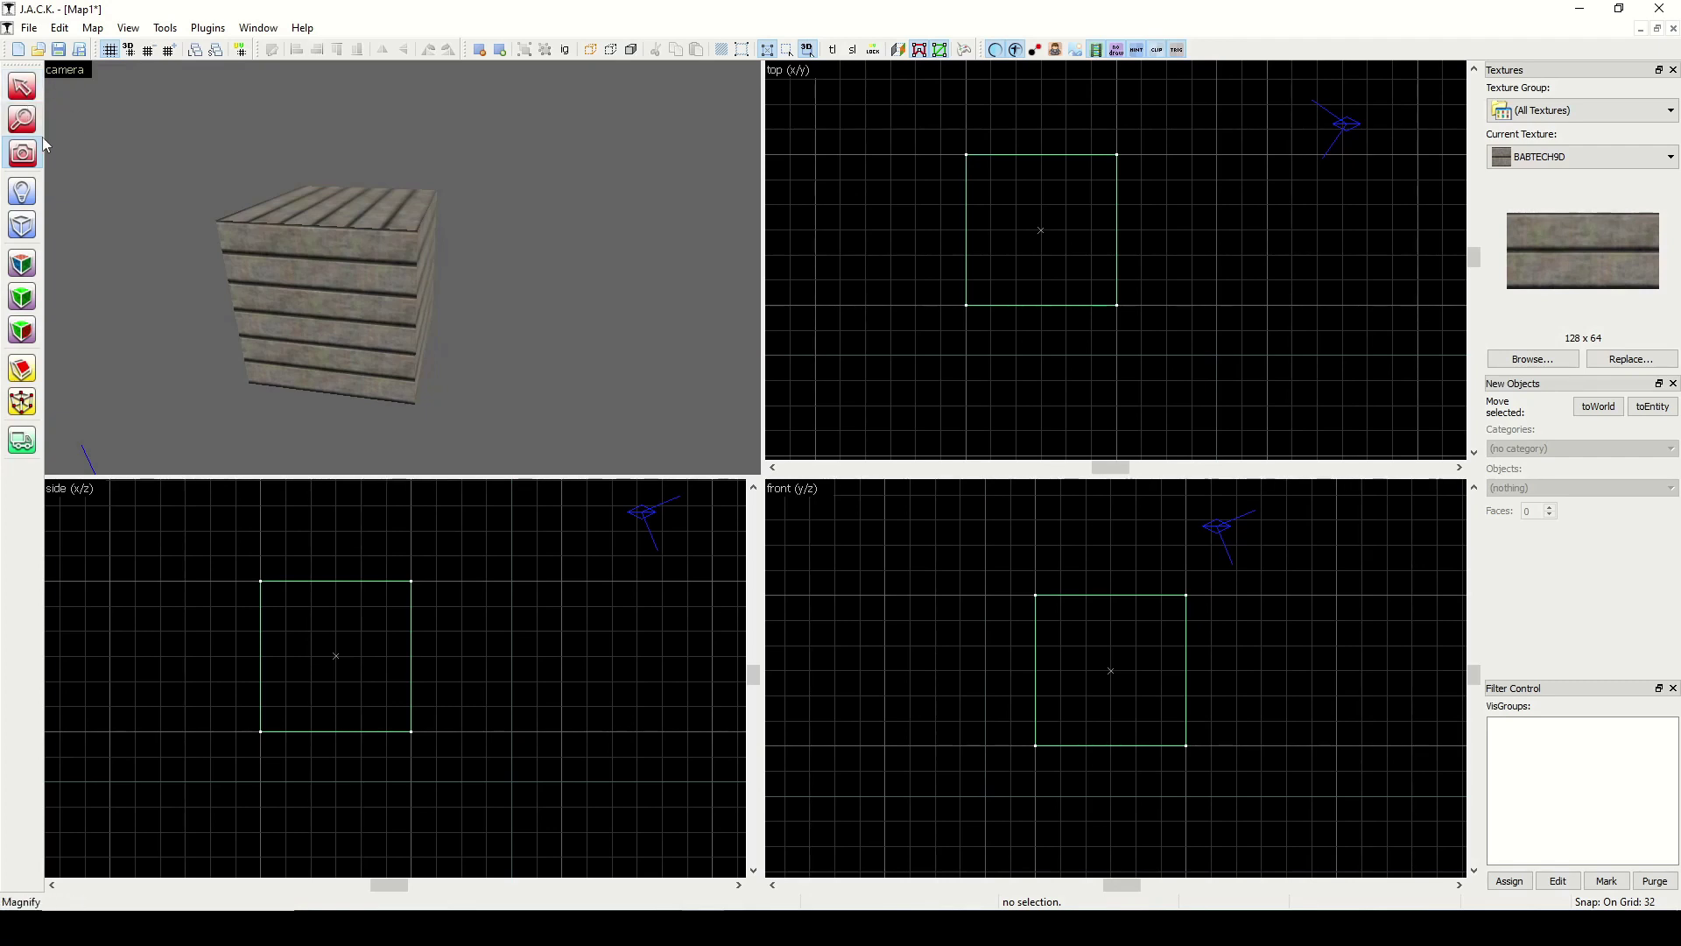
pyautogui.moveTo(141, 184); pyautogui.dragTo(403, 267)
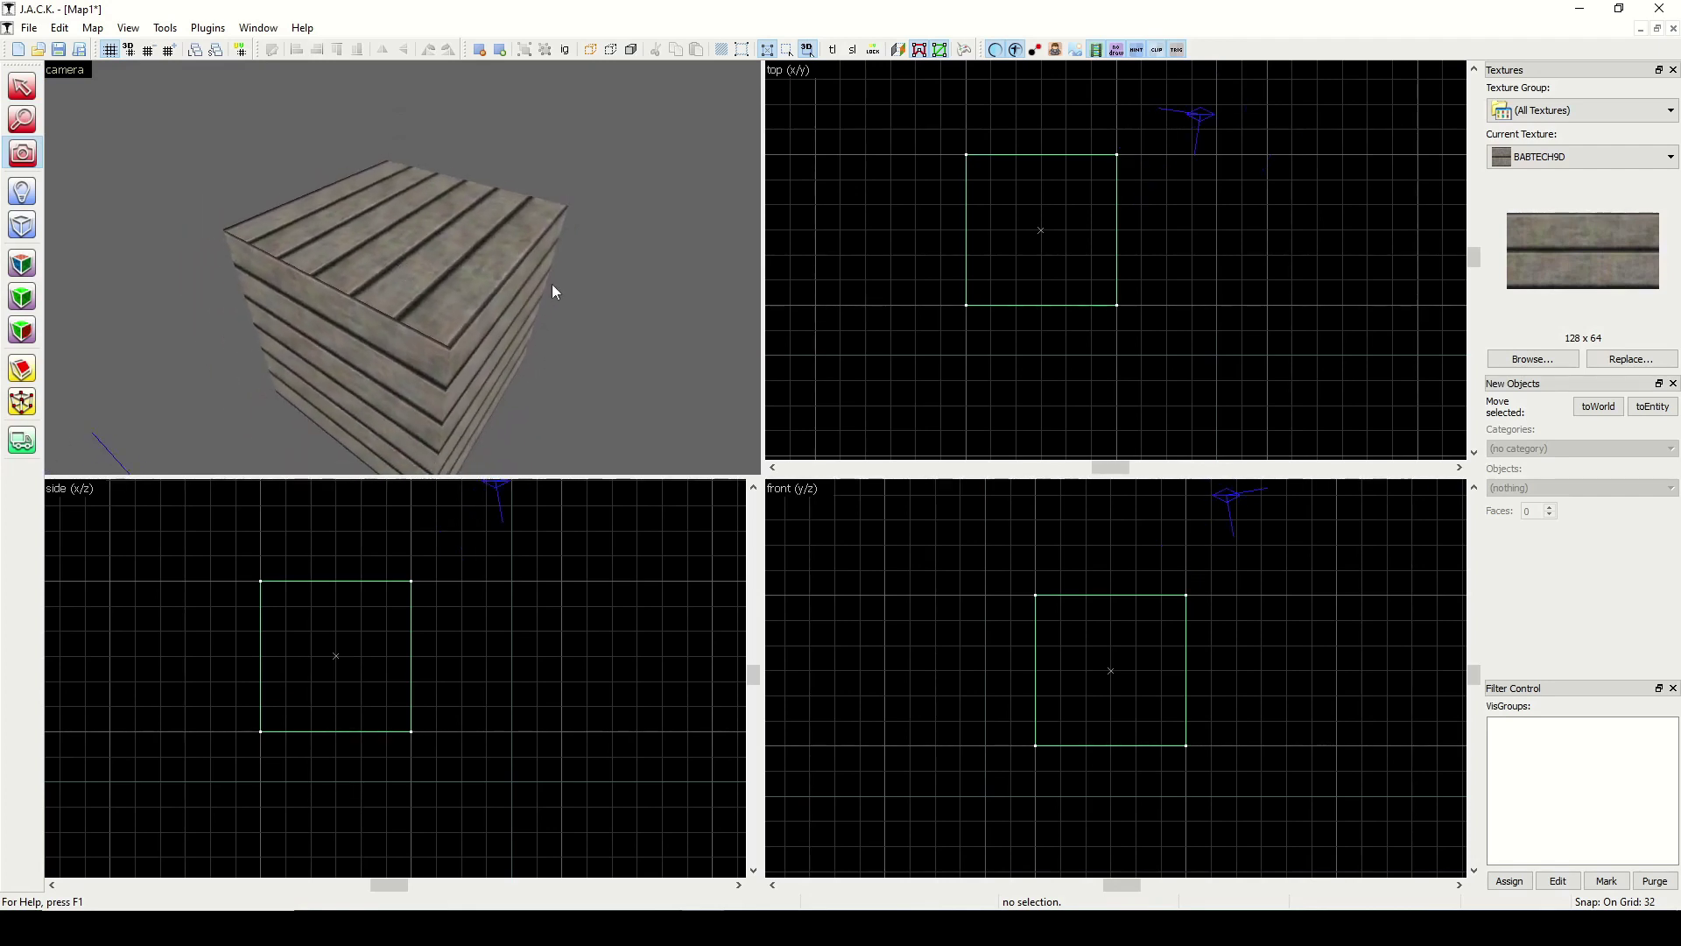
pyautogui.click(23, 264)
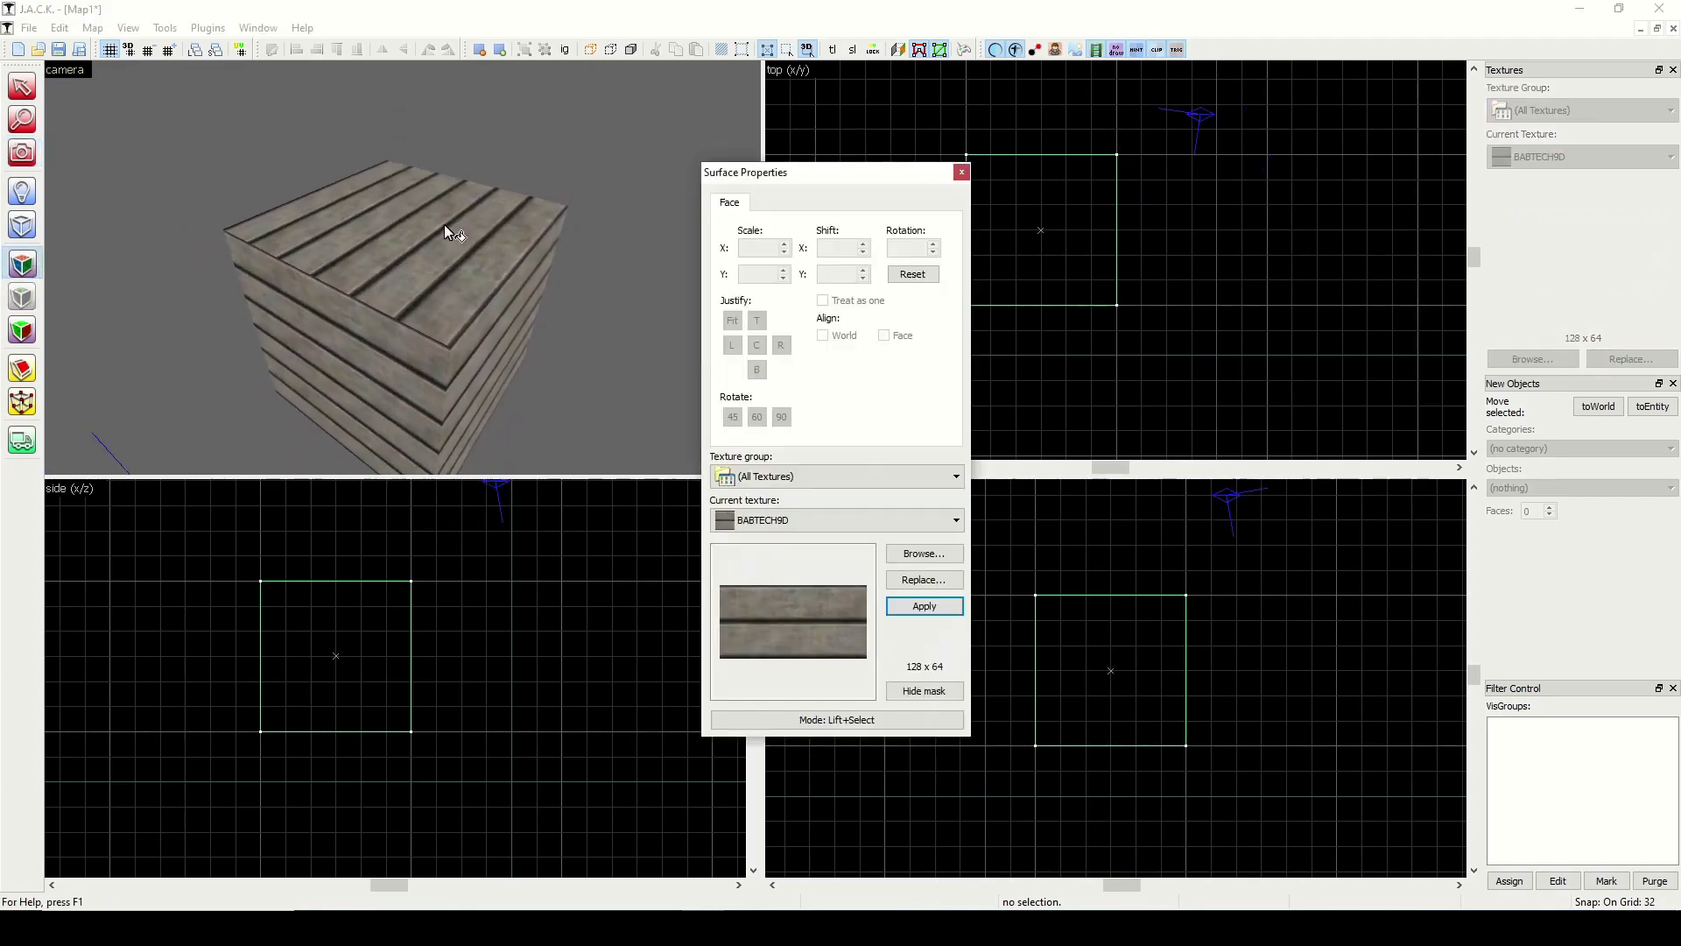
pyautogui.click(446, 228)
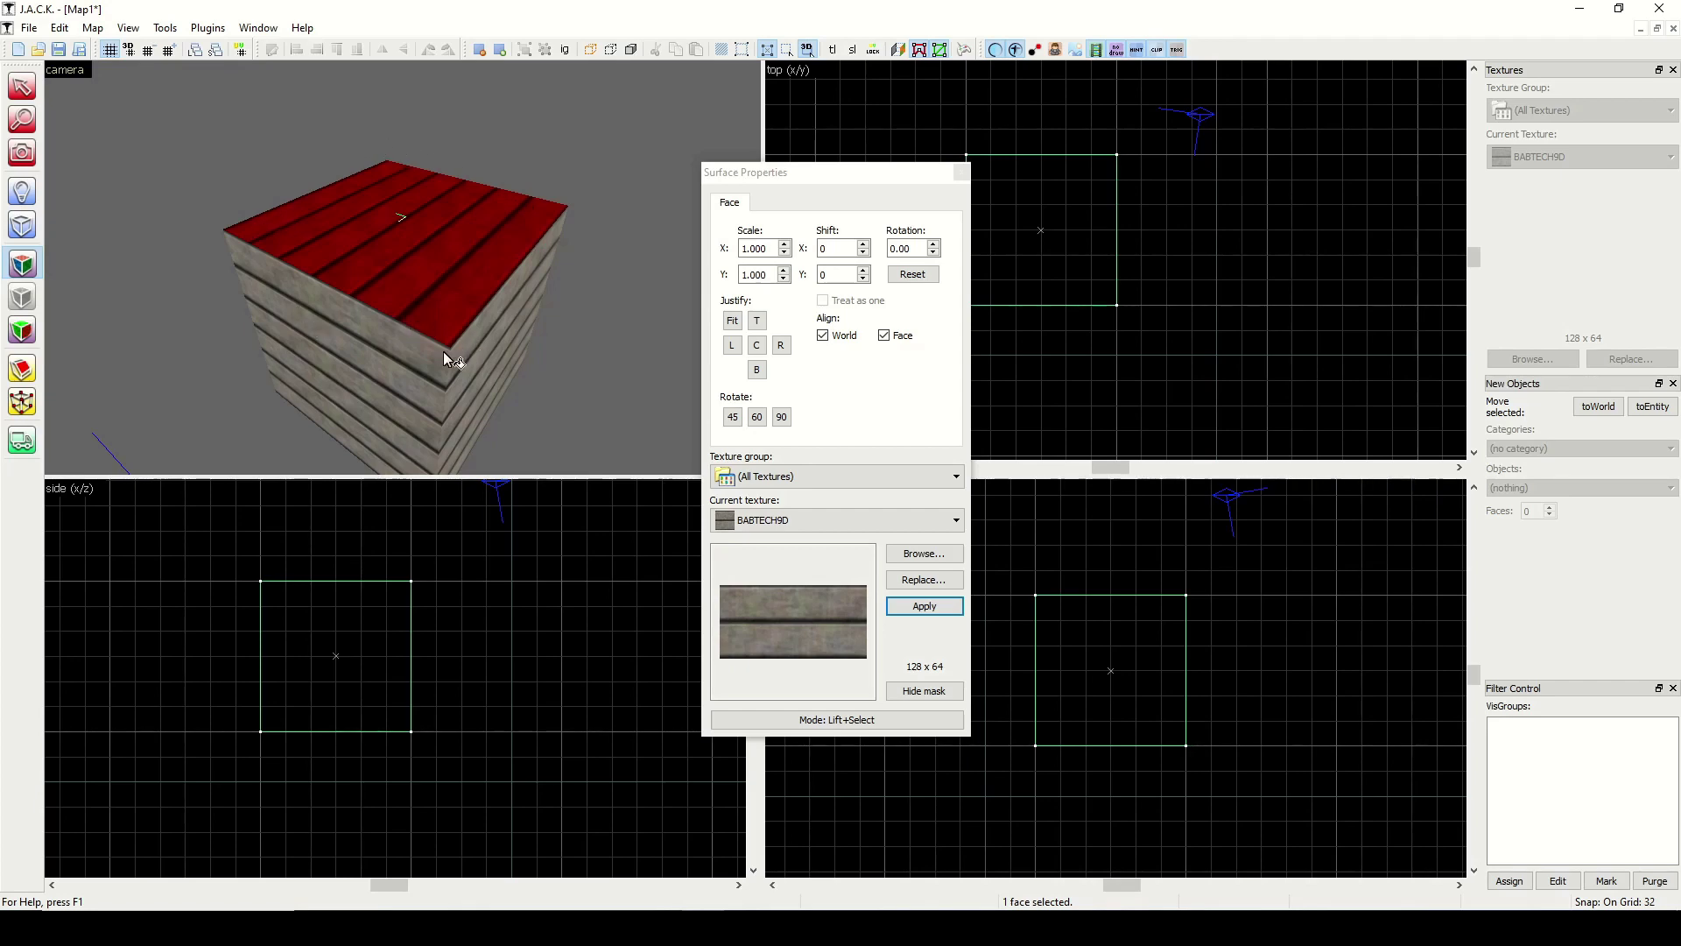
pyautogui.click(960, 172)
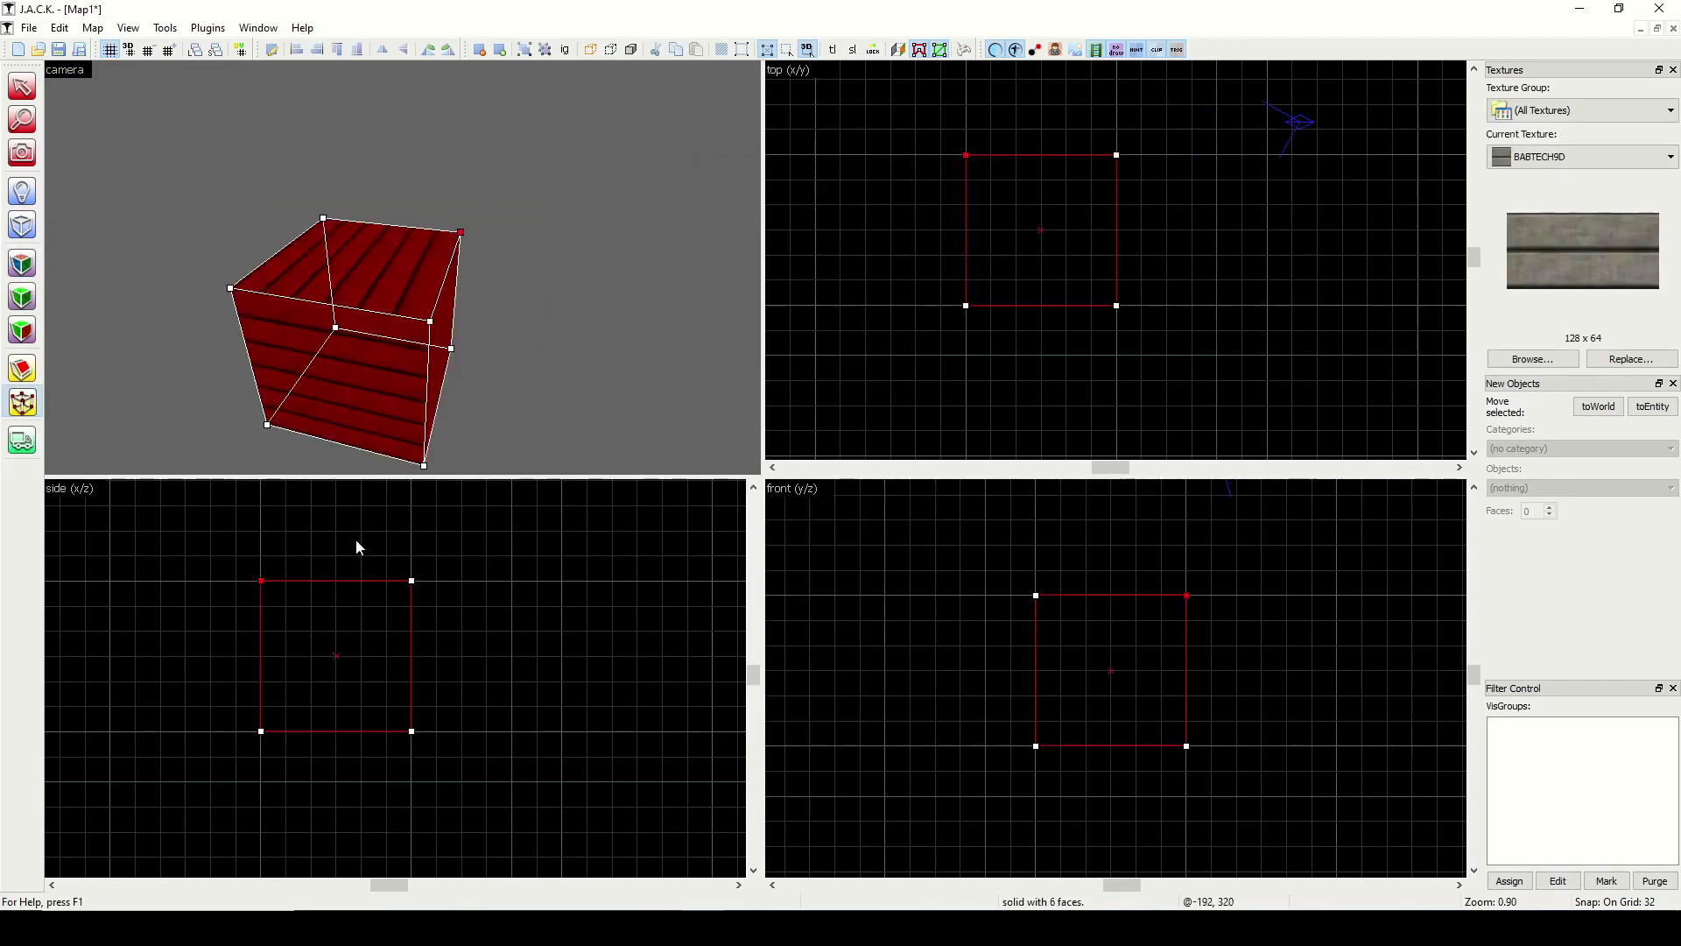
# Step: Raise one top corner vertex of the cube by 96 units in the side view and inspect the distorted top face
pyautogui.moveTo(261, 580); pyautogui.dragTo(269, 517)
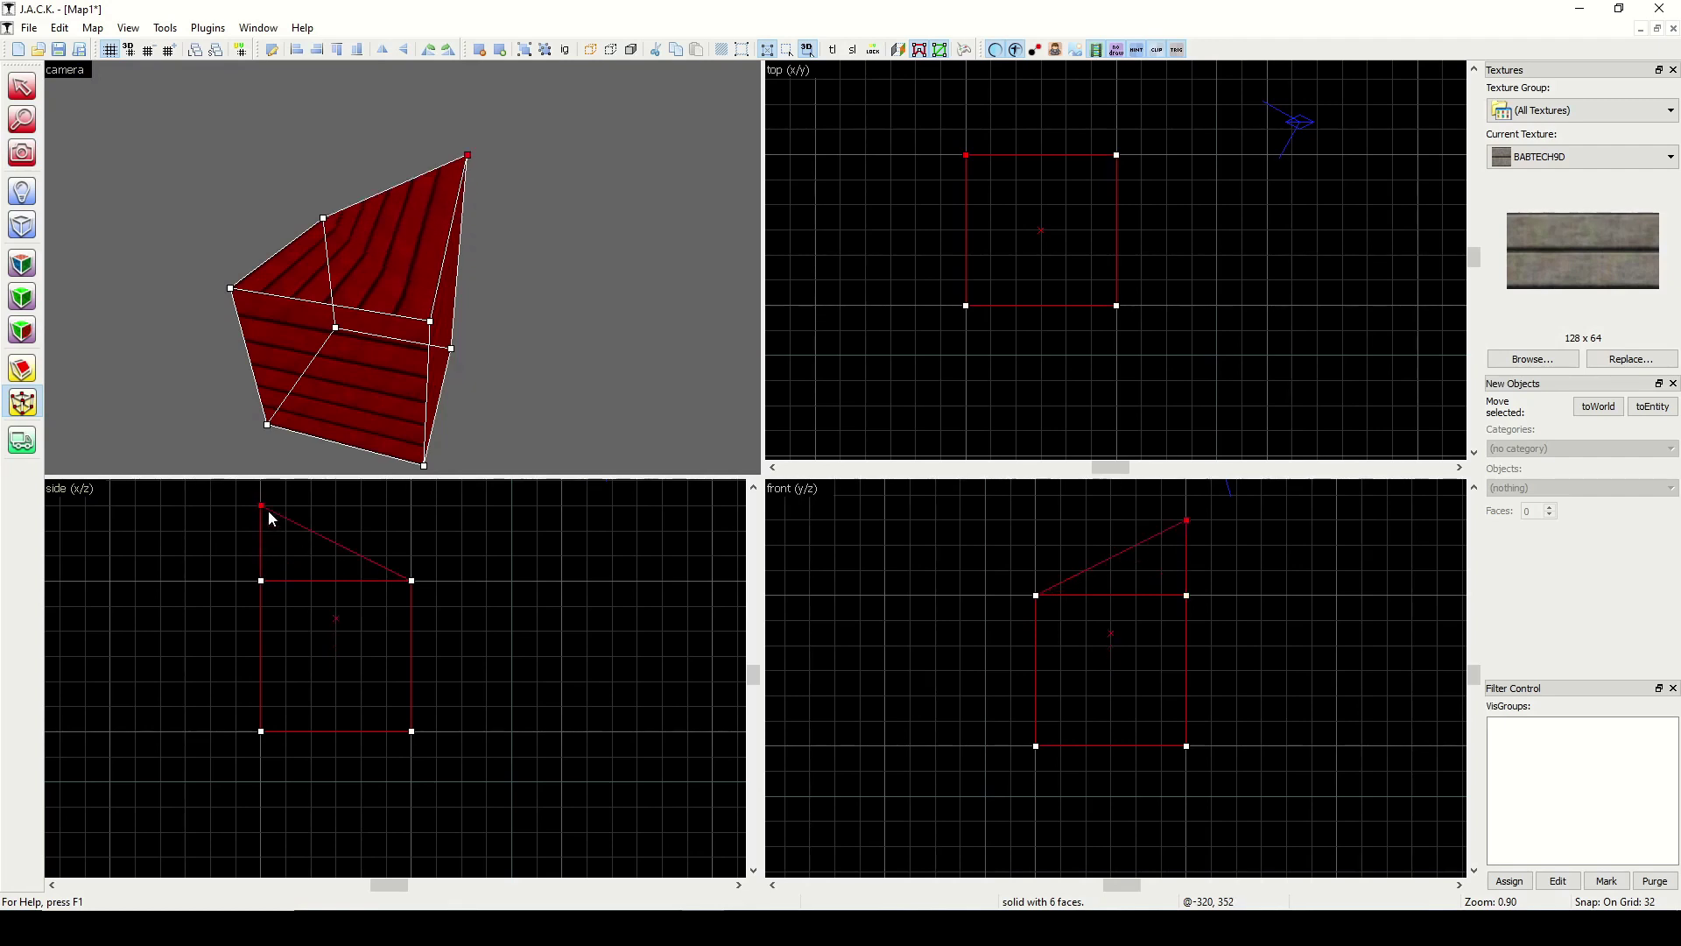
pyautogui.hotkey('shift', 'c')
pyautogui.moveTo(123, 207); pyautogui.dragTo(402, 267)
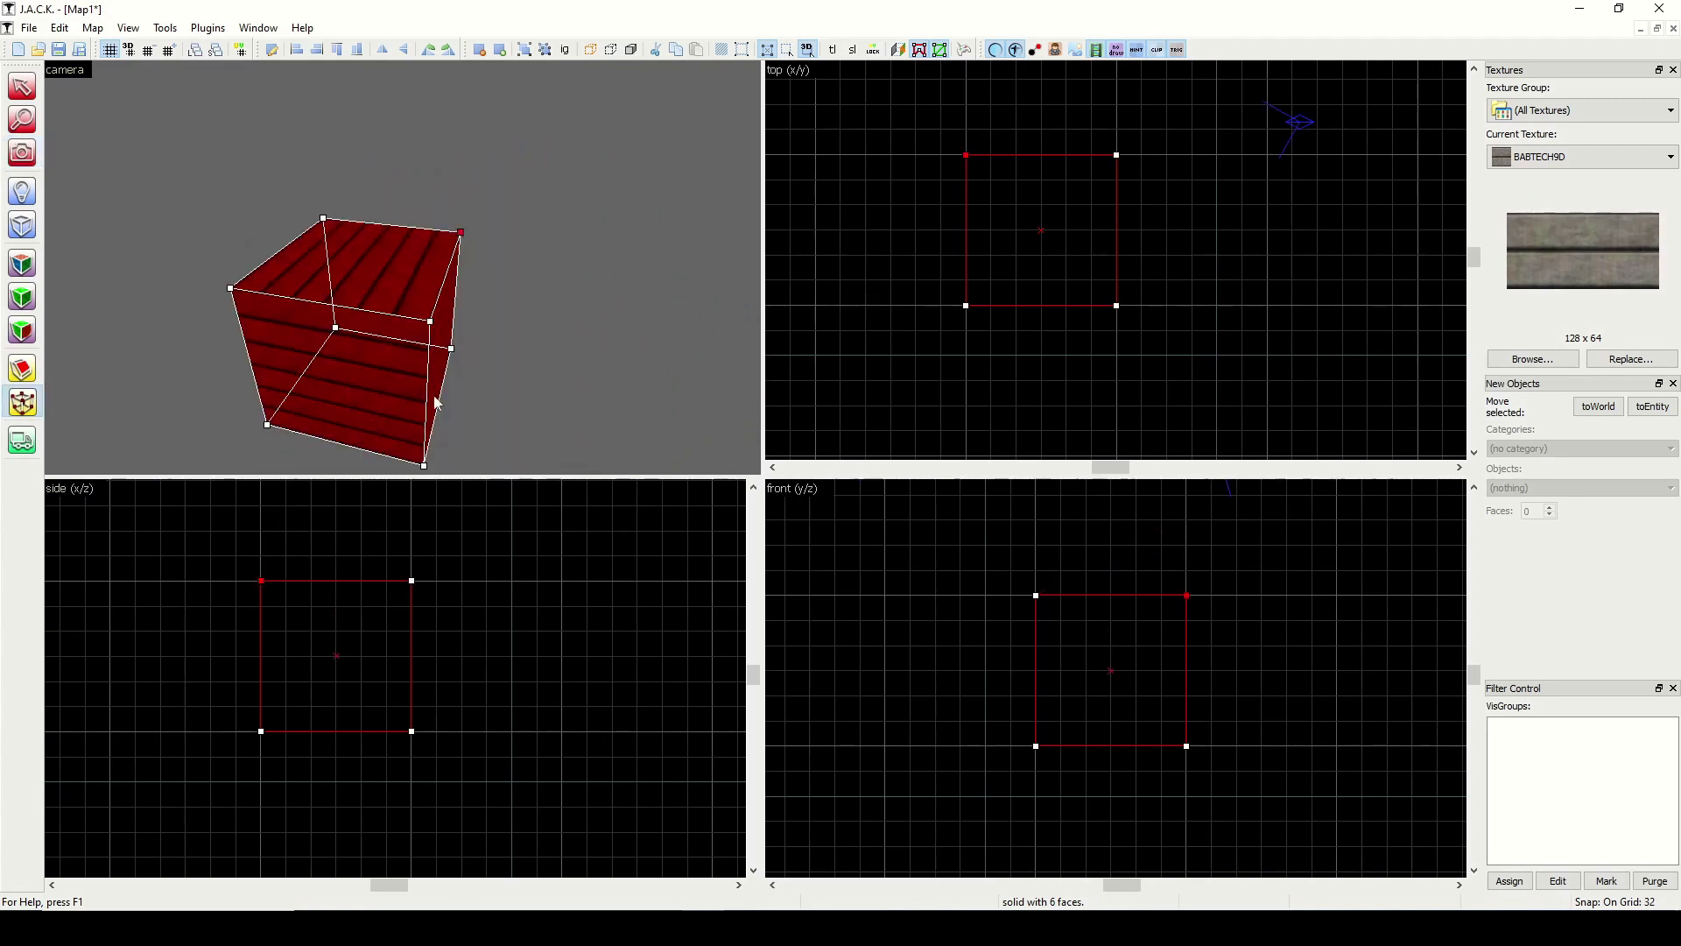
# Step: Raise the same top corner vertex again, then lift the adjacent corner on that side to match it
pyautogui.moveTo(262, 582); pyautogui.dragTo(268, 518)
pyautogui.click(261, 582)
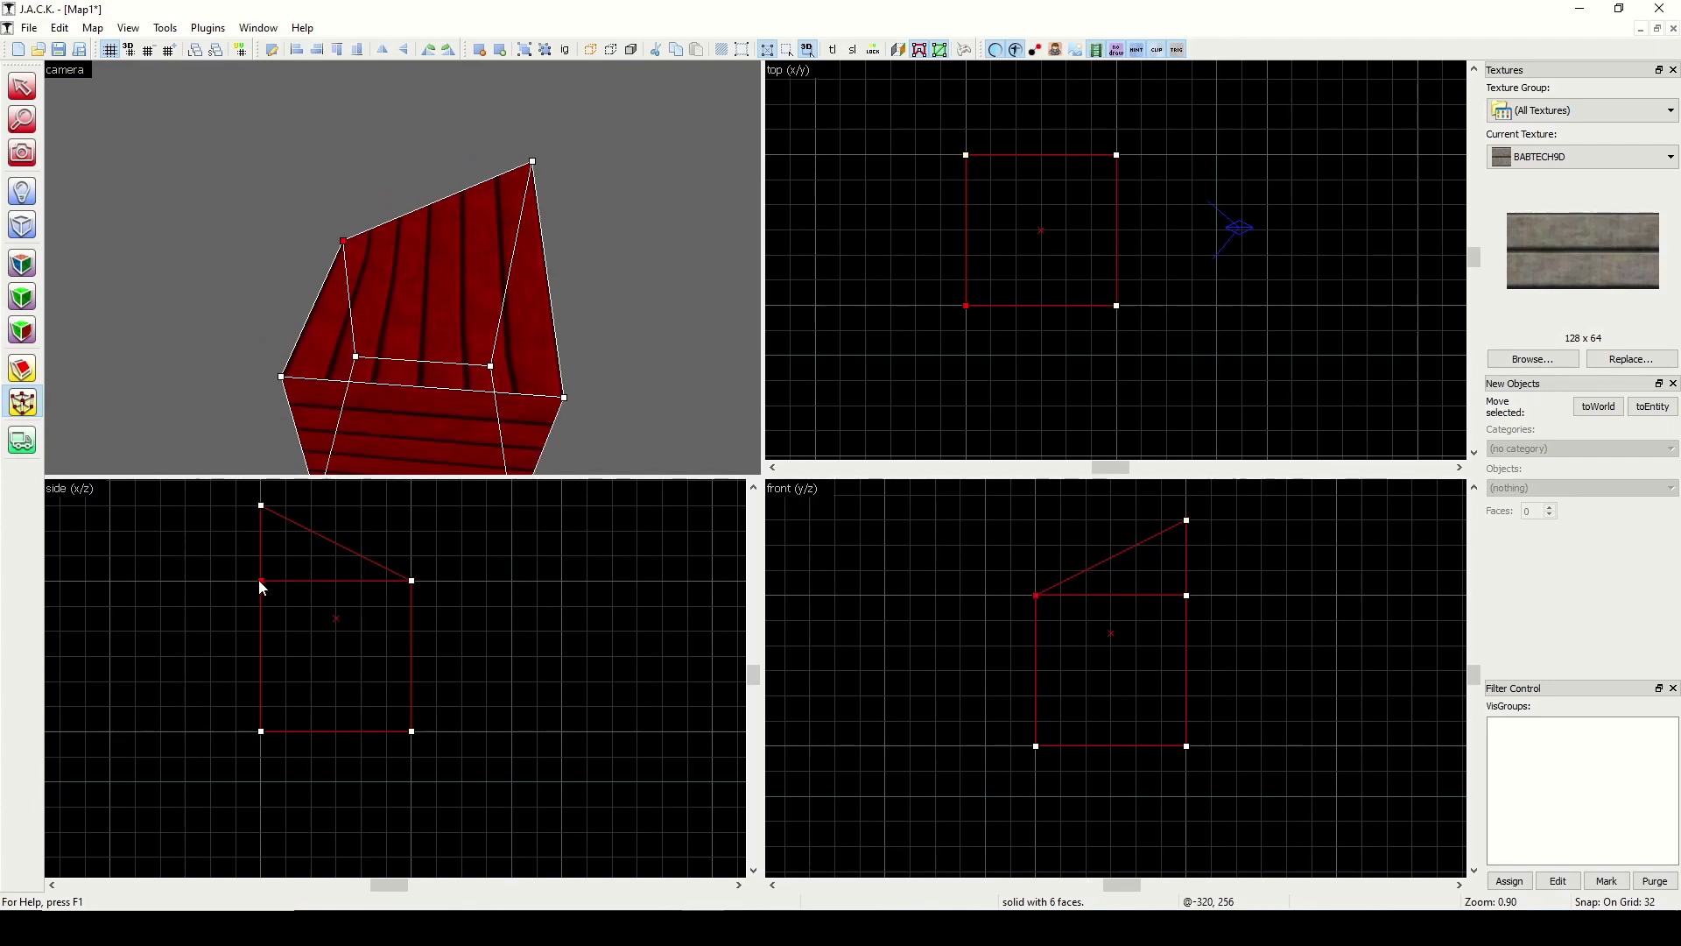
pyautogui.moveTo(260, 581); pyautogui.dragTo(260, 518)
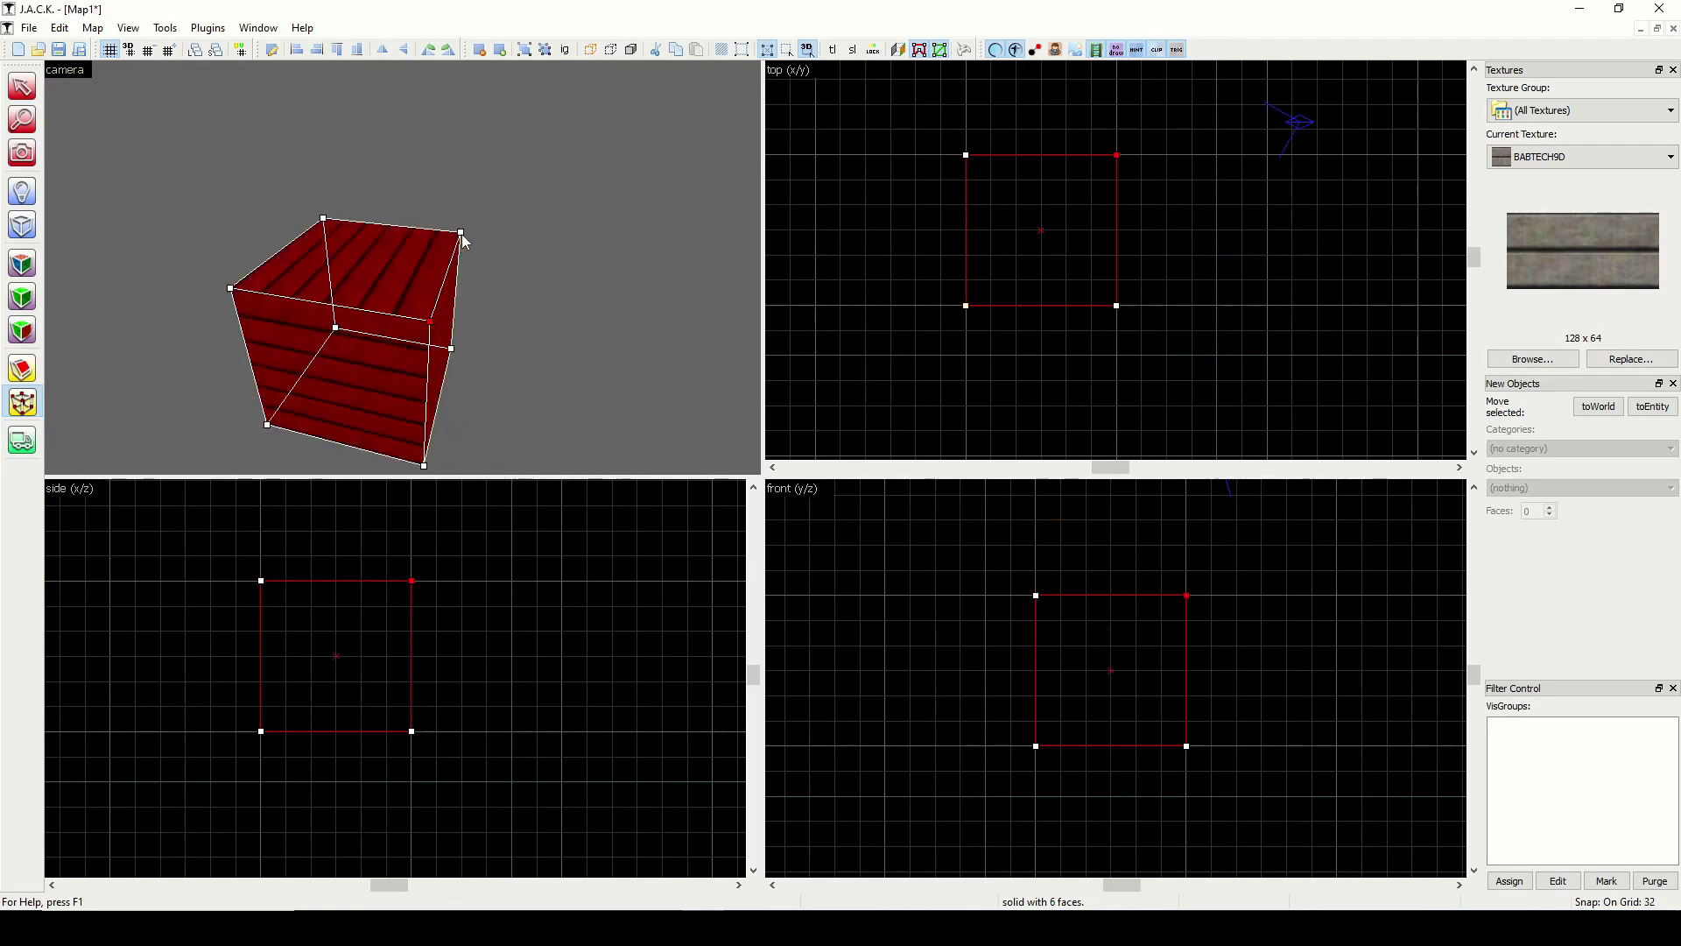
# Step: Raise one top corner vertex by 96 units and the adjacent corner on the same side by 32 units
pyautogui.click(462, 234)
pyautogui.moveTo(262, 582); pyautogui.dragTo(270, 513)
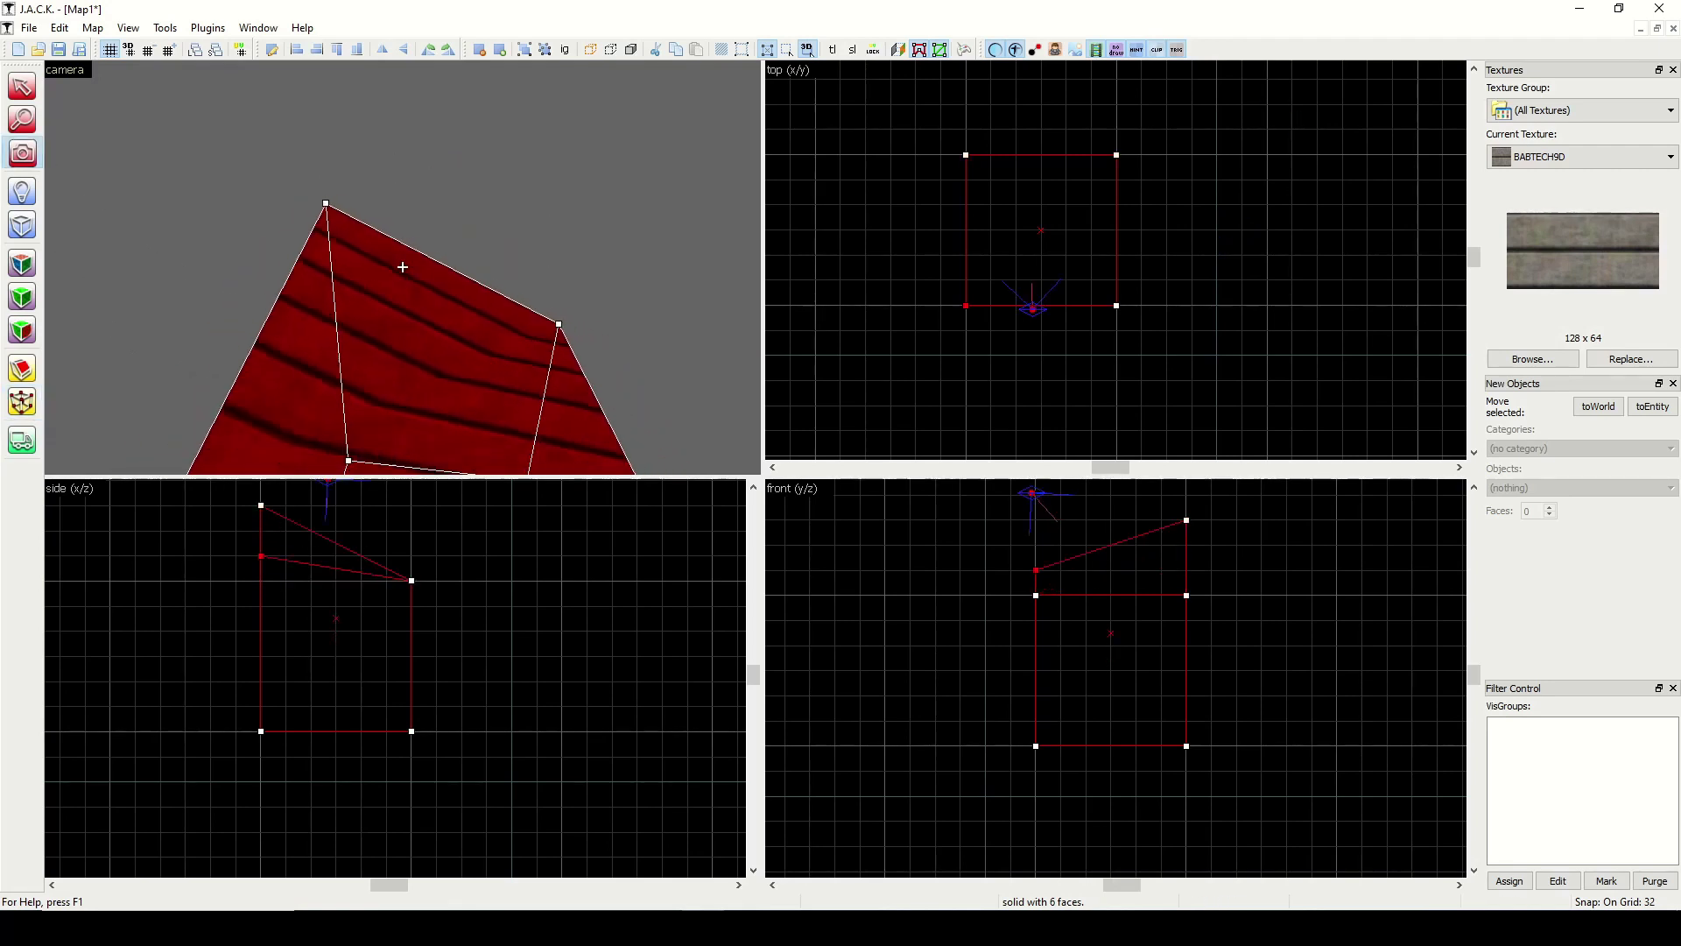
pyautogui.scroll(-5, 402, 266)
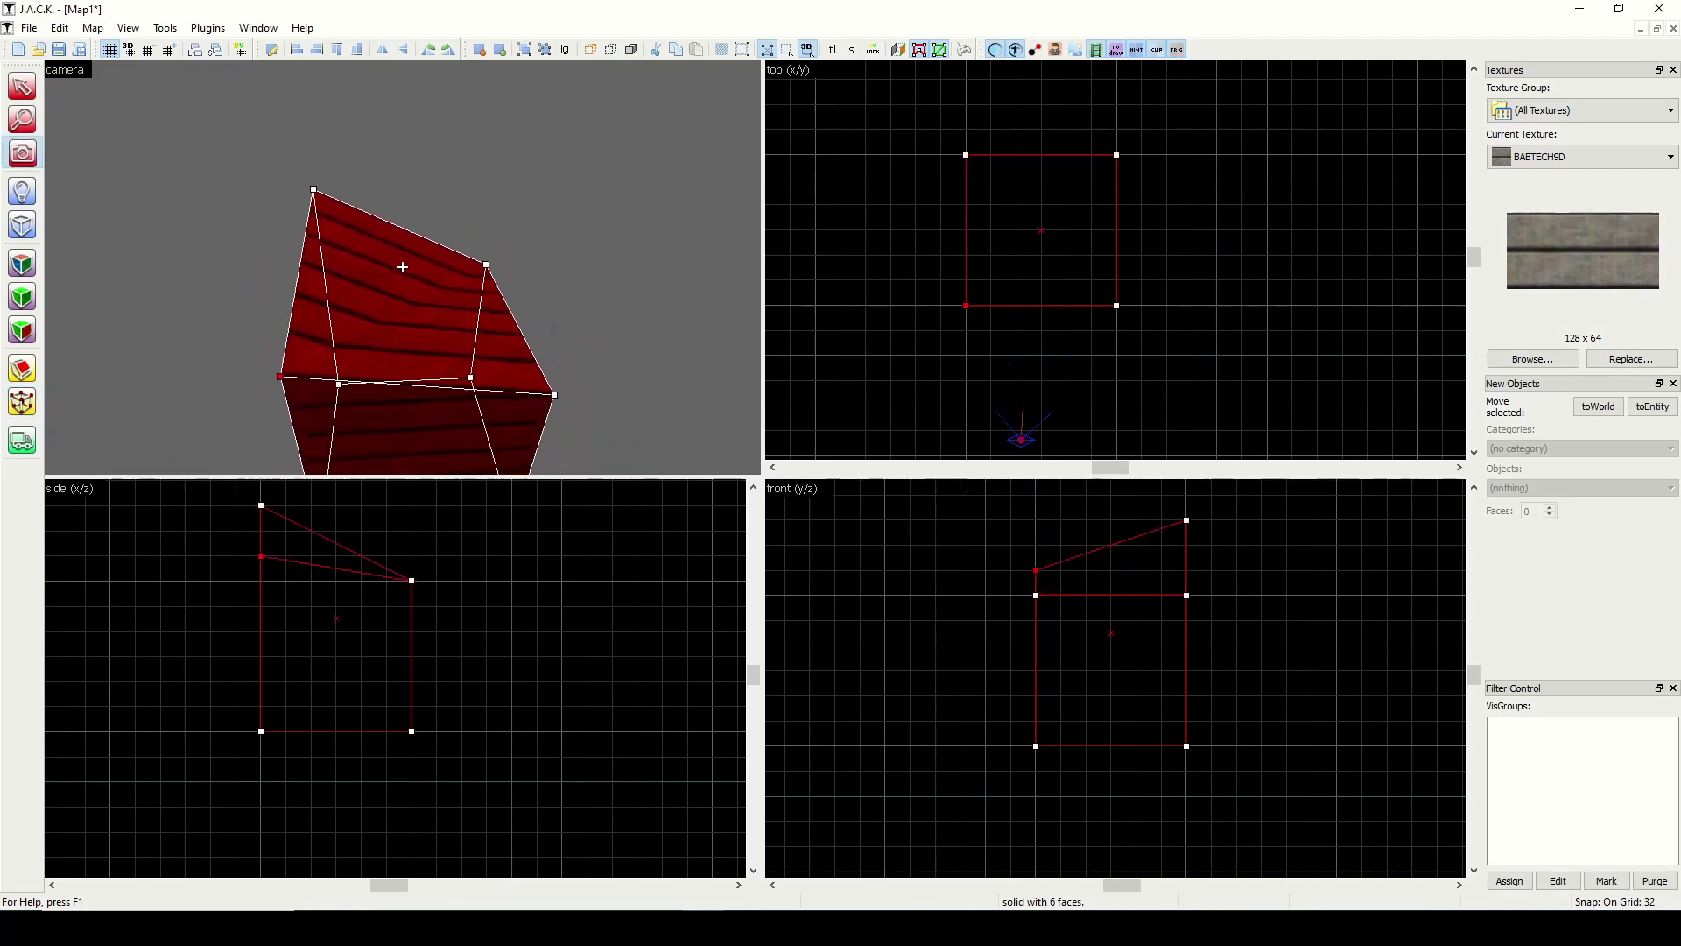
# Step: Try clipping the cube diagonally between opposite corners in the top view
pyautogui.click(22, 369)
pyautogui.moveTo(966, 305); pyautogui.dragTo(1117, 155)
pyautogui.click(21, 374)
pyautogui.click(21, 375)
pyautogui.press('Return')
pyautogui.click(21, 154)
pyautogui.moveTo(336, 270)
pyautogui.mouseDown()
pyautogui.moveTo(402, 266)
pyautogui.moveTo(336, 269)
pyautogui.mouseUp()
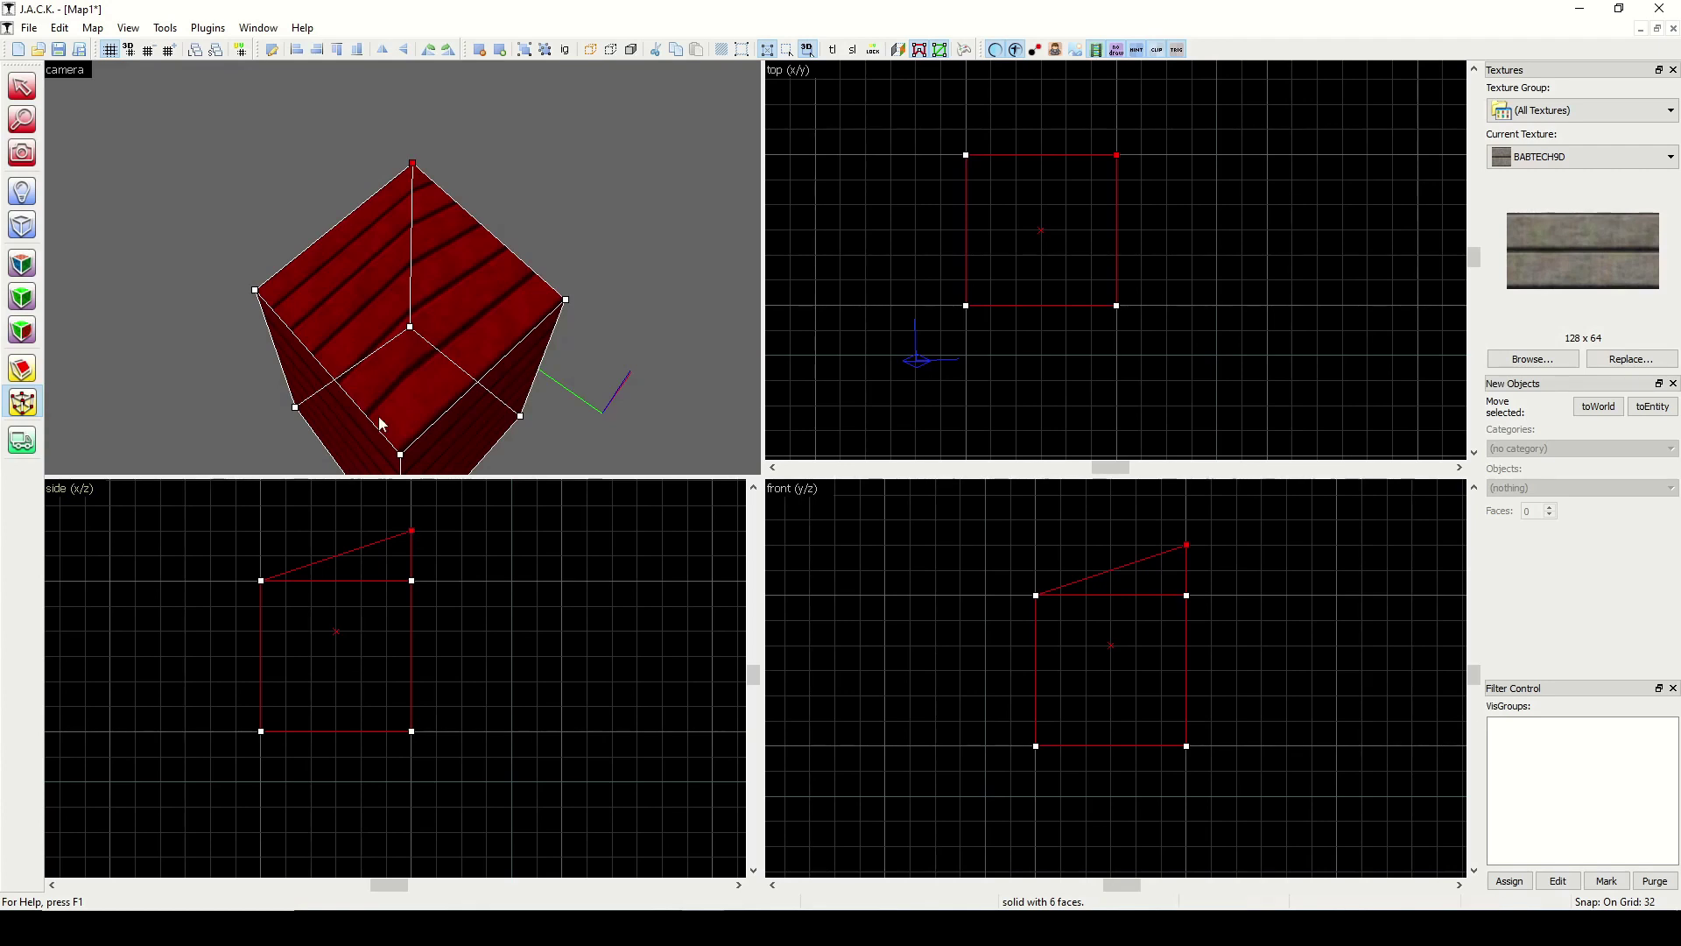
# Step: Run the map problem check on the cube with its raised corner vertex
pyautogui.click(22, 153)
pyautogui.moveTo(195, 245); pyautogui.dragTo(406, 263)
pyautogui.click(33, 99)
pyautogui.click(103, 30)
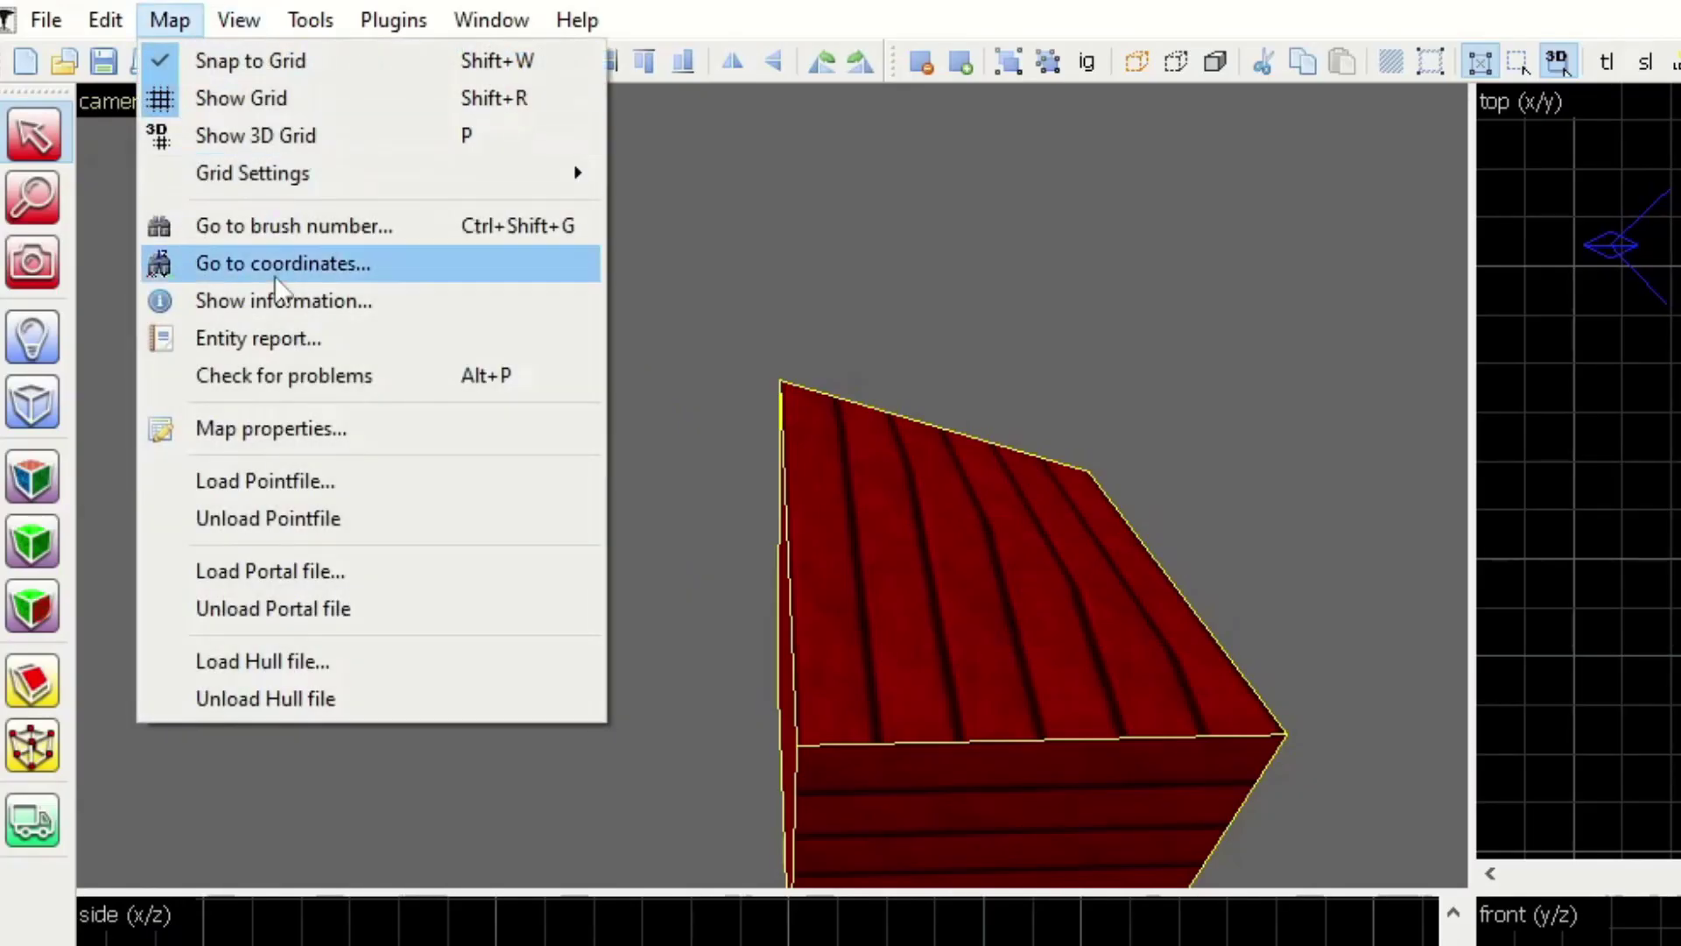
pyautogui.click(284, 374)
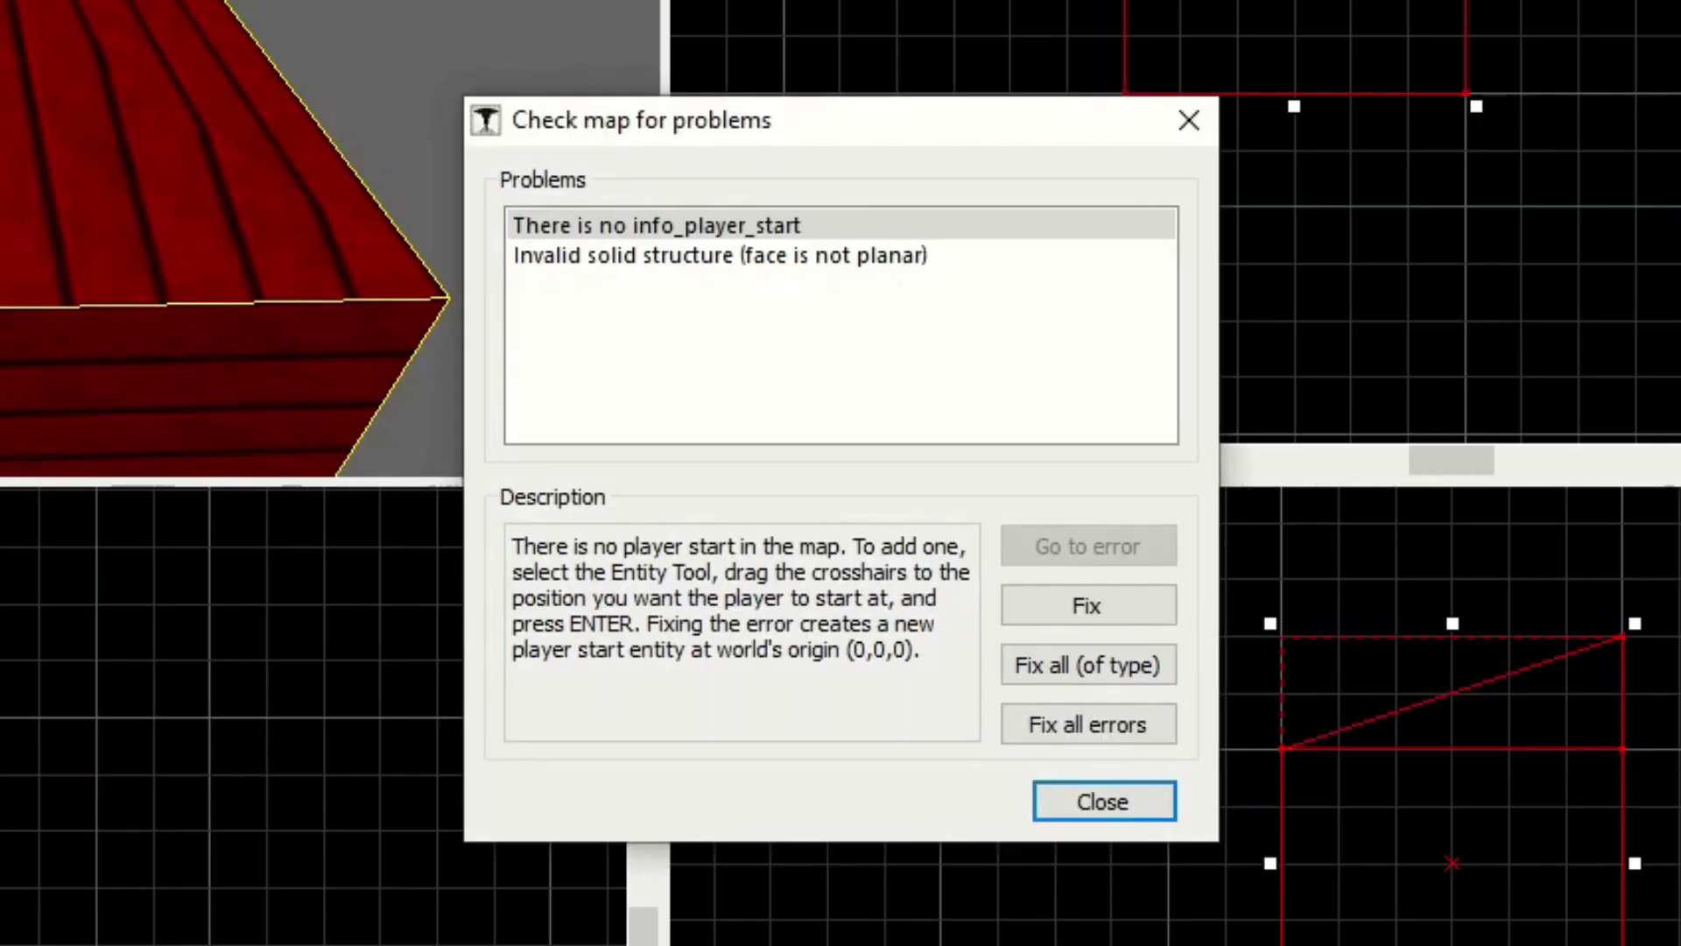
# Step: Review the missing info_player_start entry and fix the "Invalid solid structure (face is not planar)" problem
pyautogui.click(760, 233)
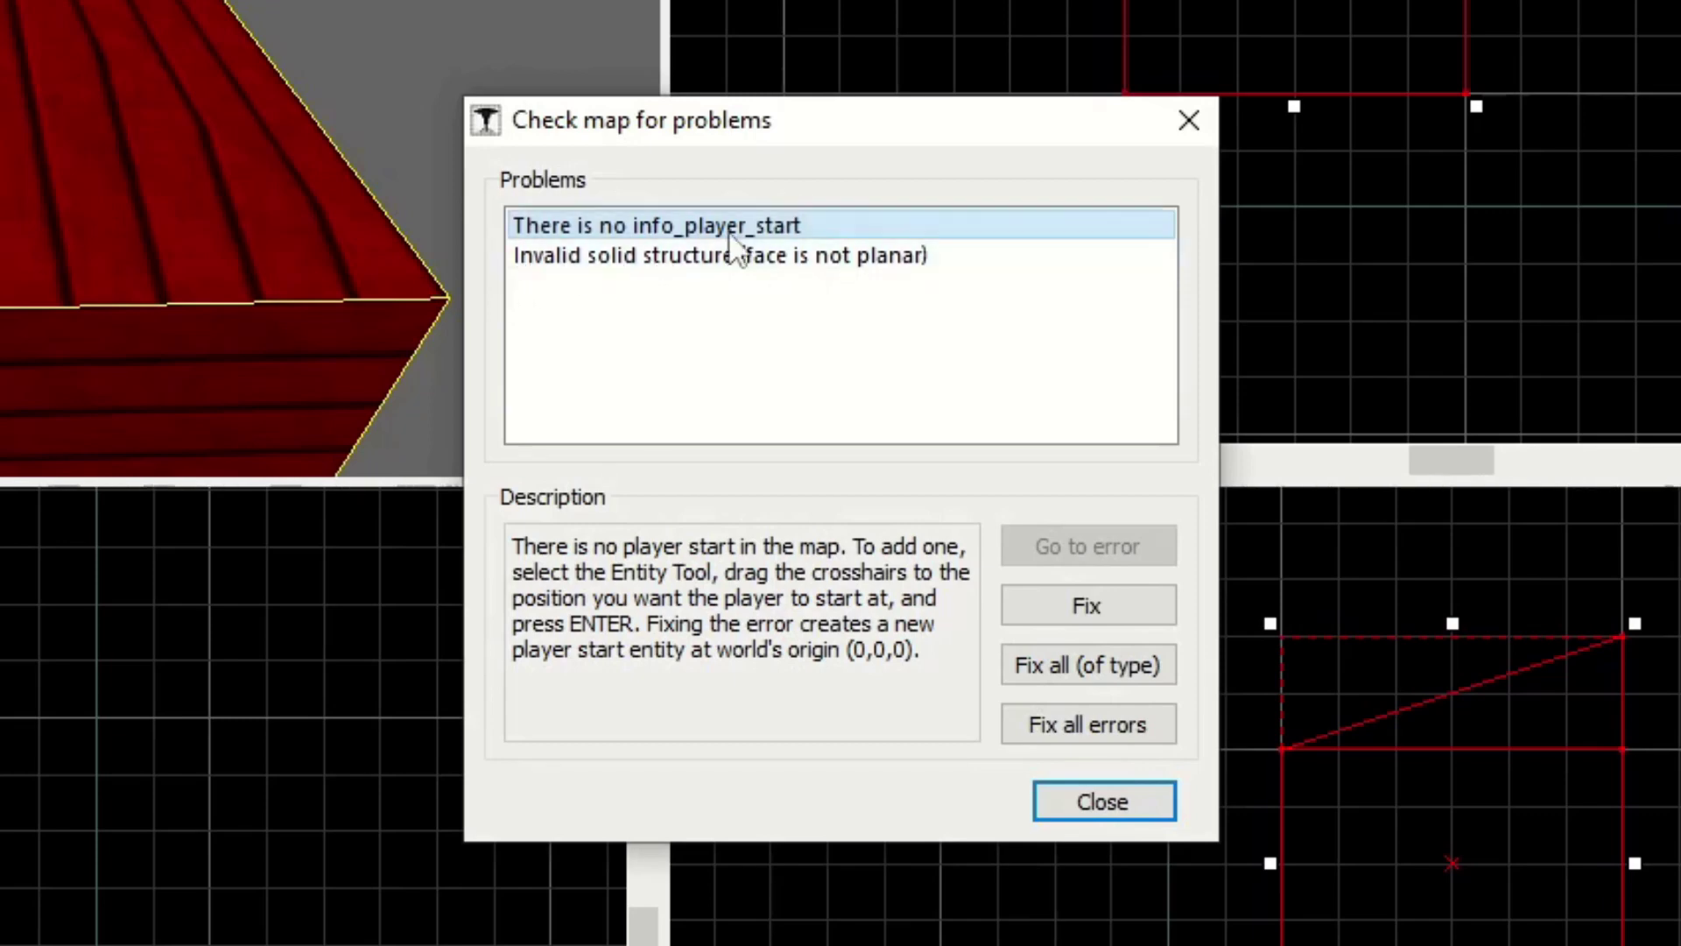
pyautogui.click(540, 264)
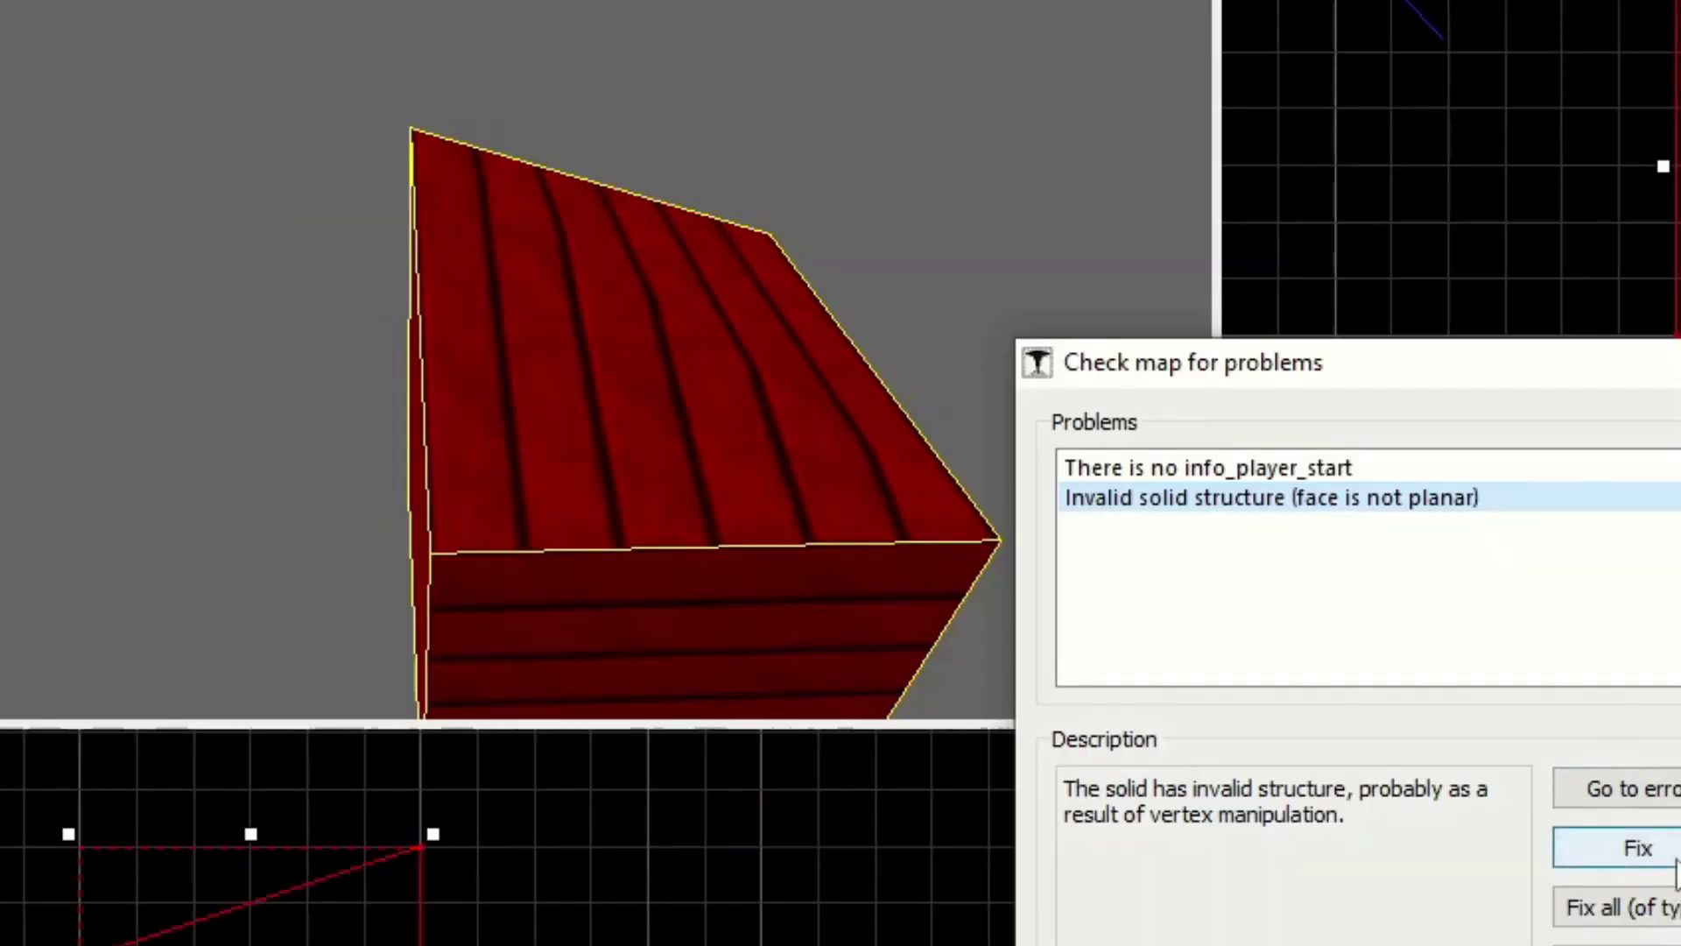
pyautogui.click(1121, 617)
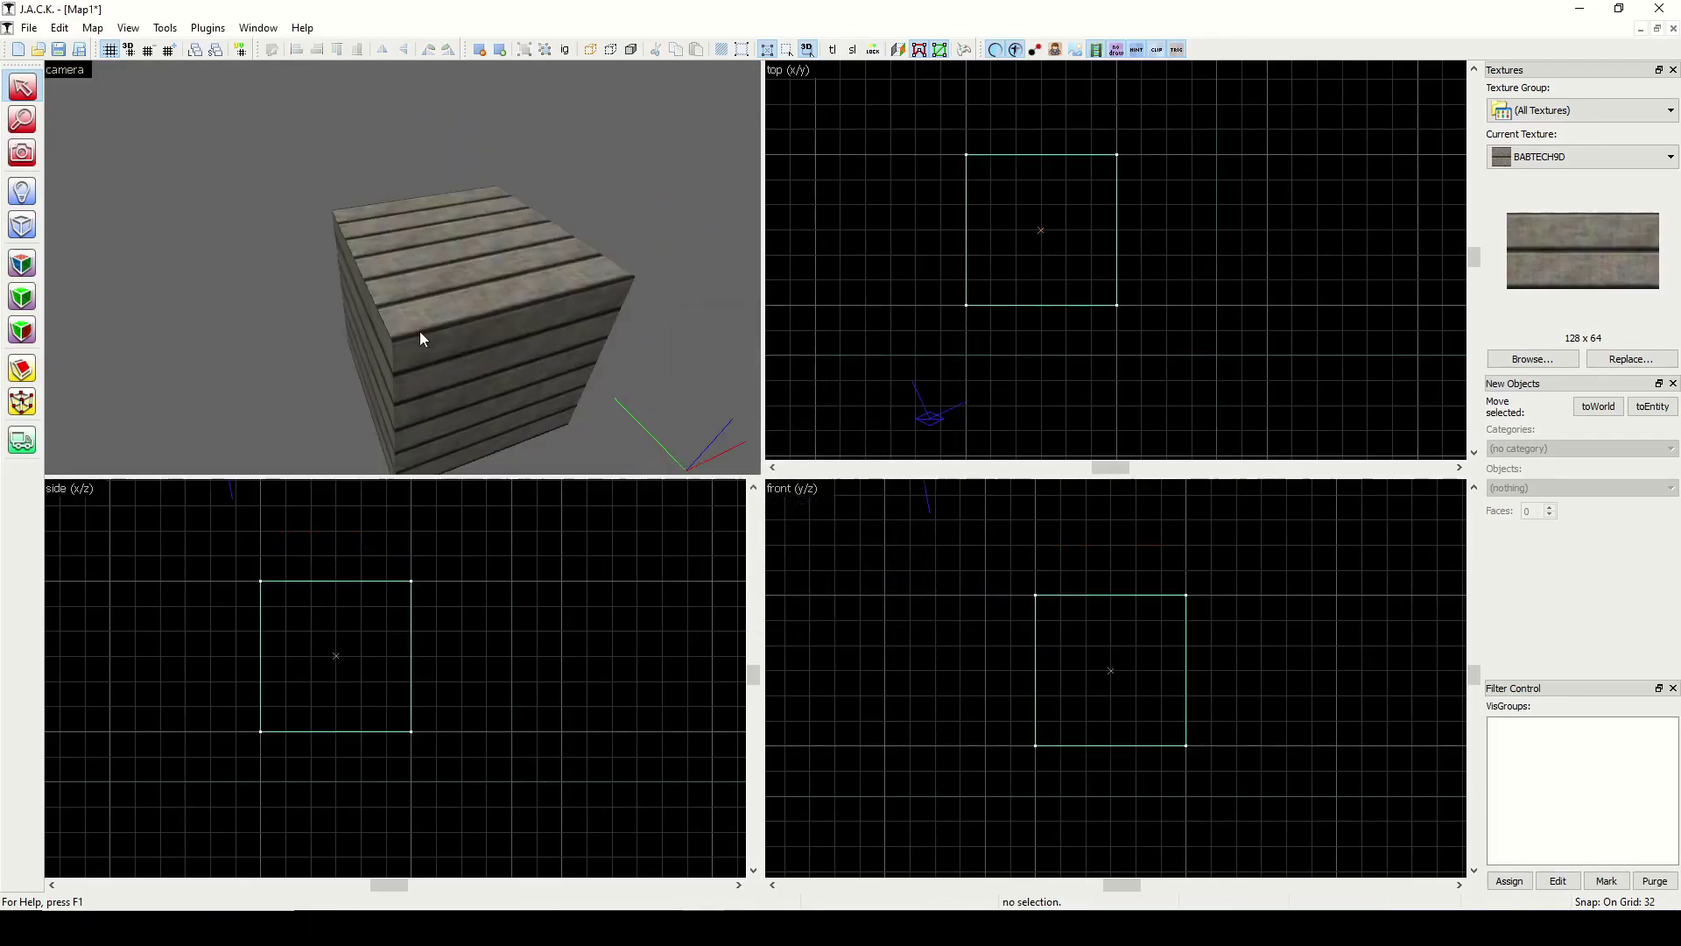
# Step: Select the cube for Vertex Manipulation and move one vertical edge outward by 32 units in the top view
pyautogui.click(418, 331)
pyautogui.click(22, 402)
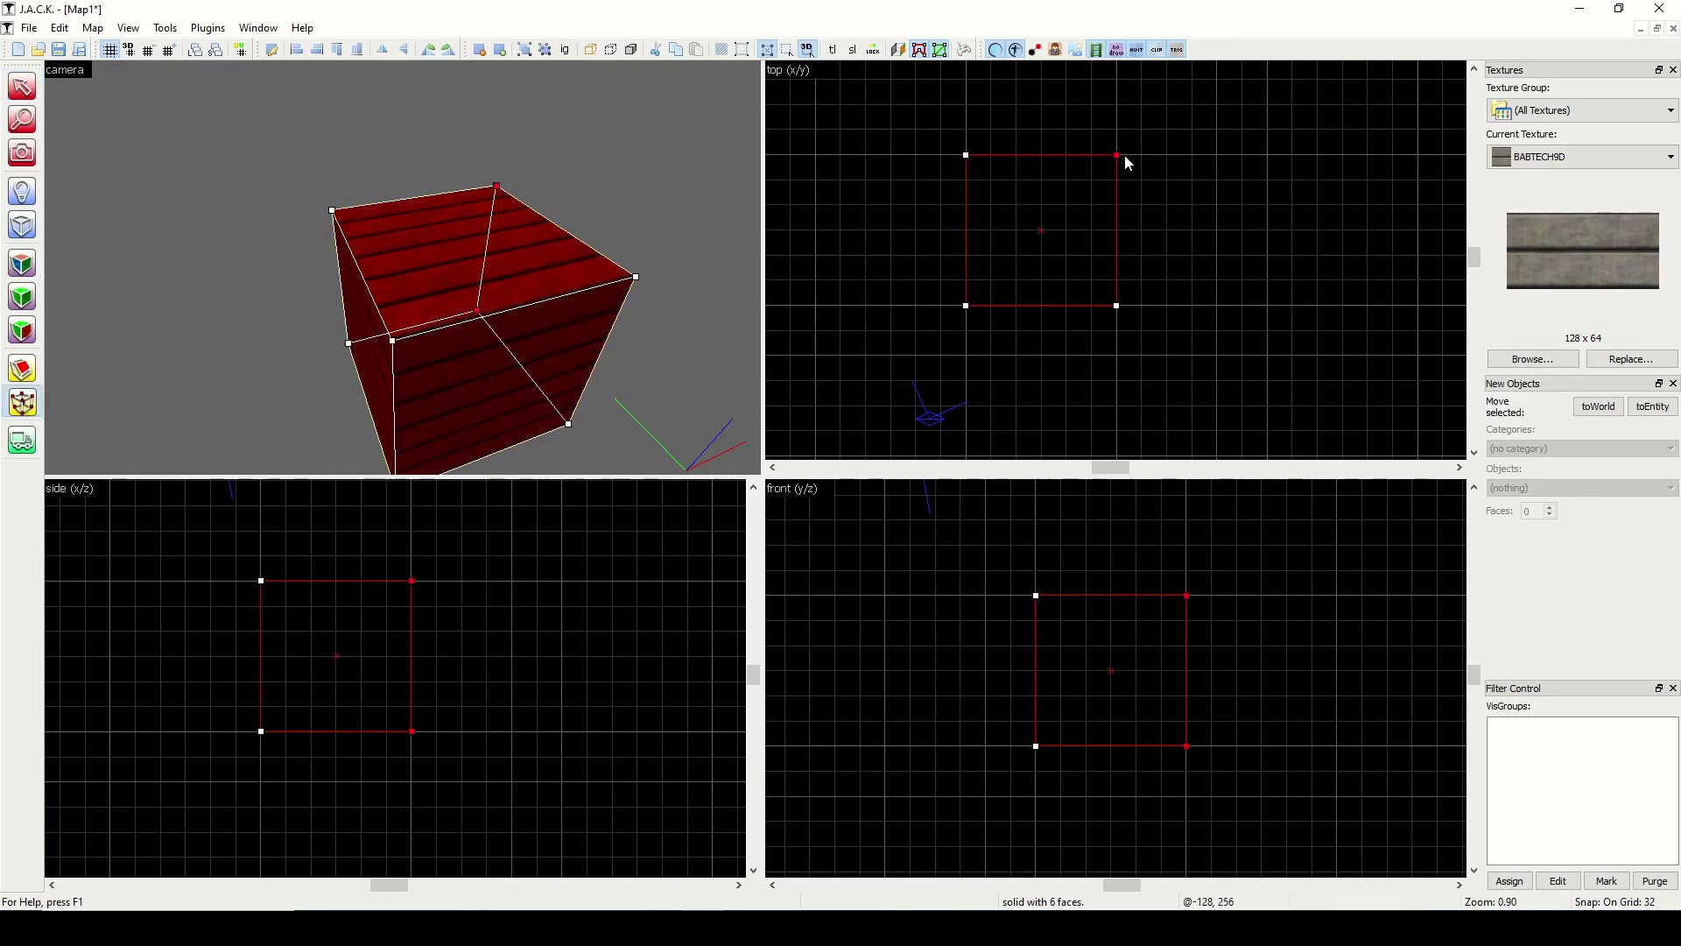
pyautogui.moveTo(1115, 155); pyautogui.dragTo(1128, 130)
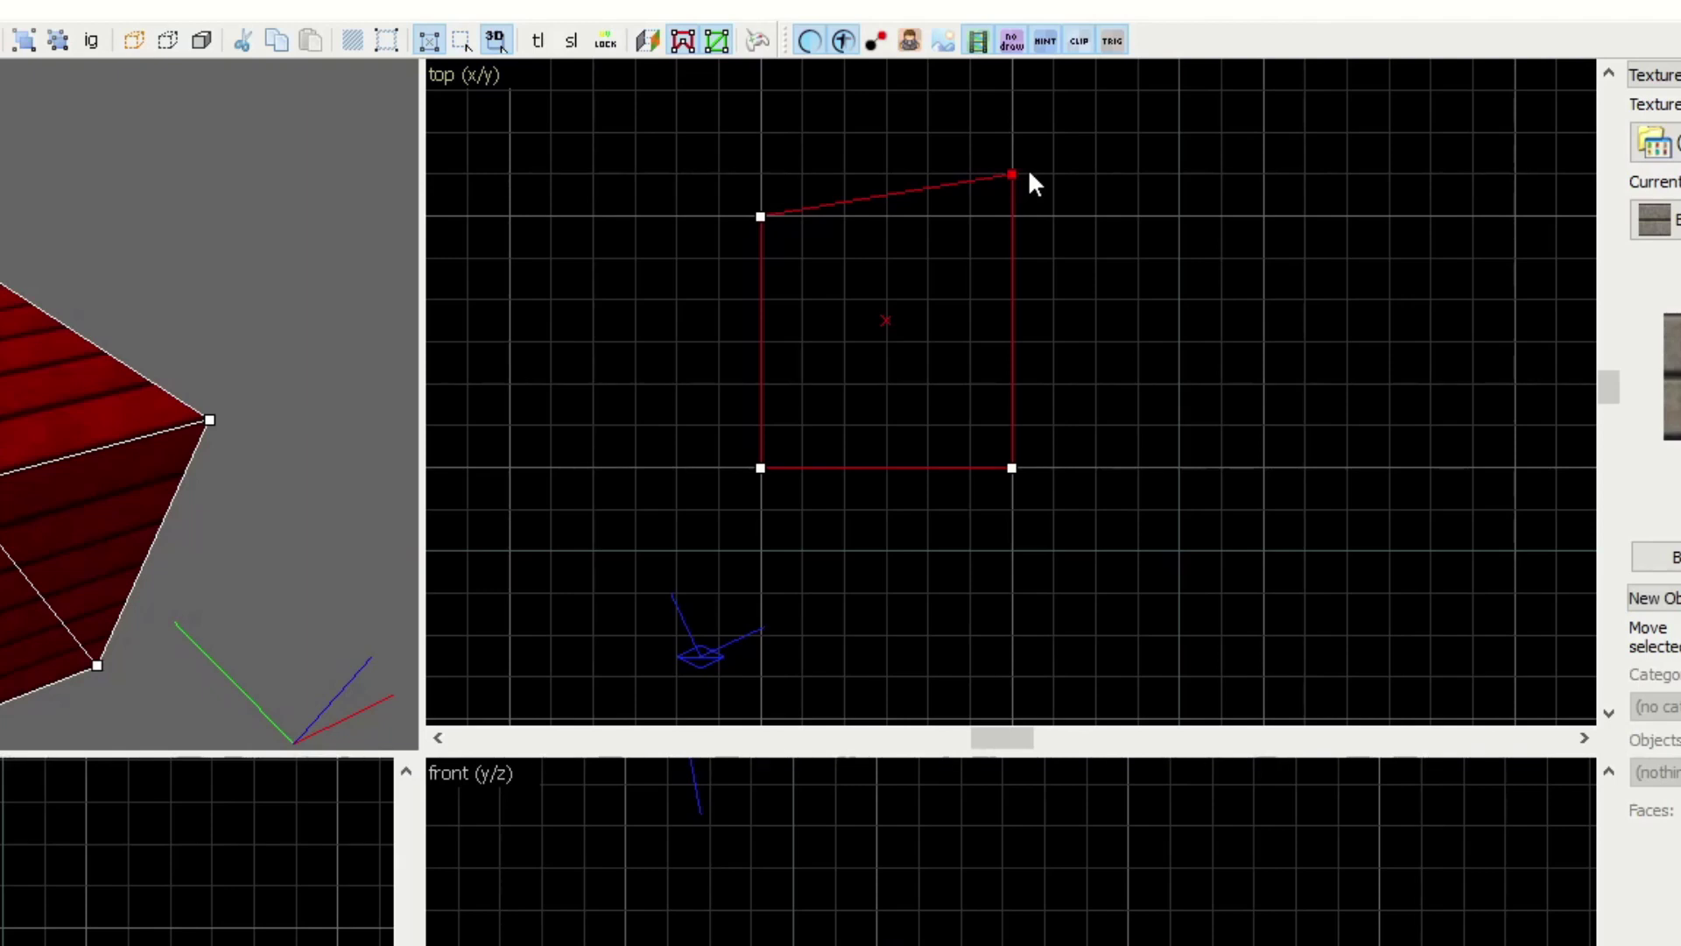
# Step: Move the selected vertical edge inward to -256, 128 in the top view to make the solid concave
pyautogui.moveTo(1030, 173); pyautogui.dragTo(847, 378)
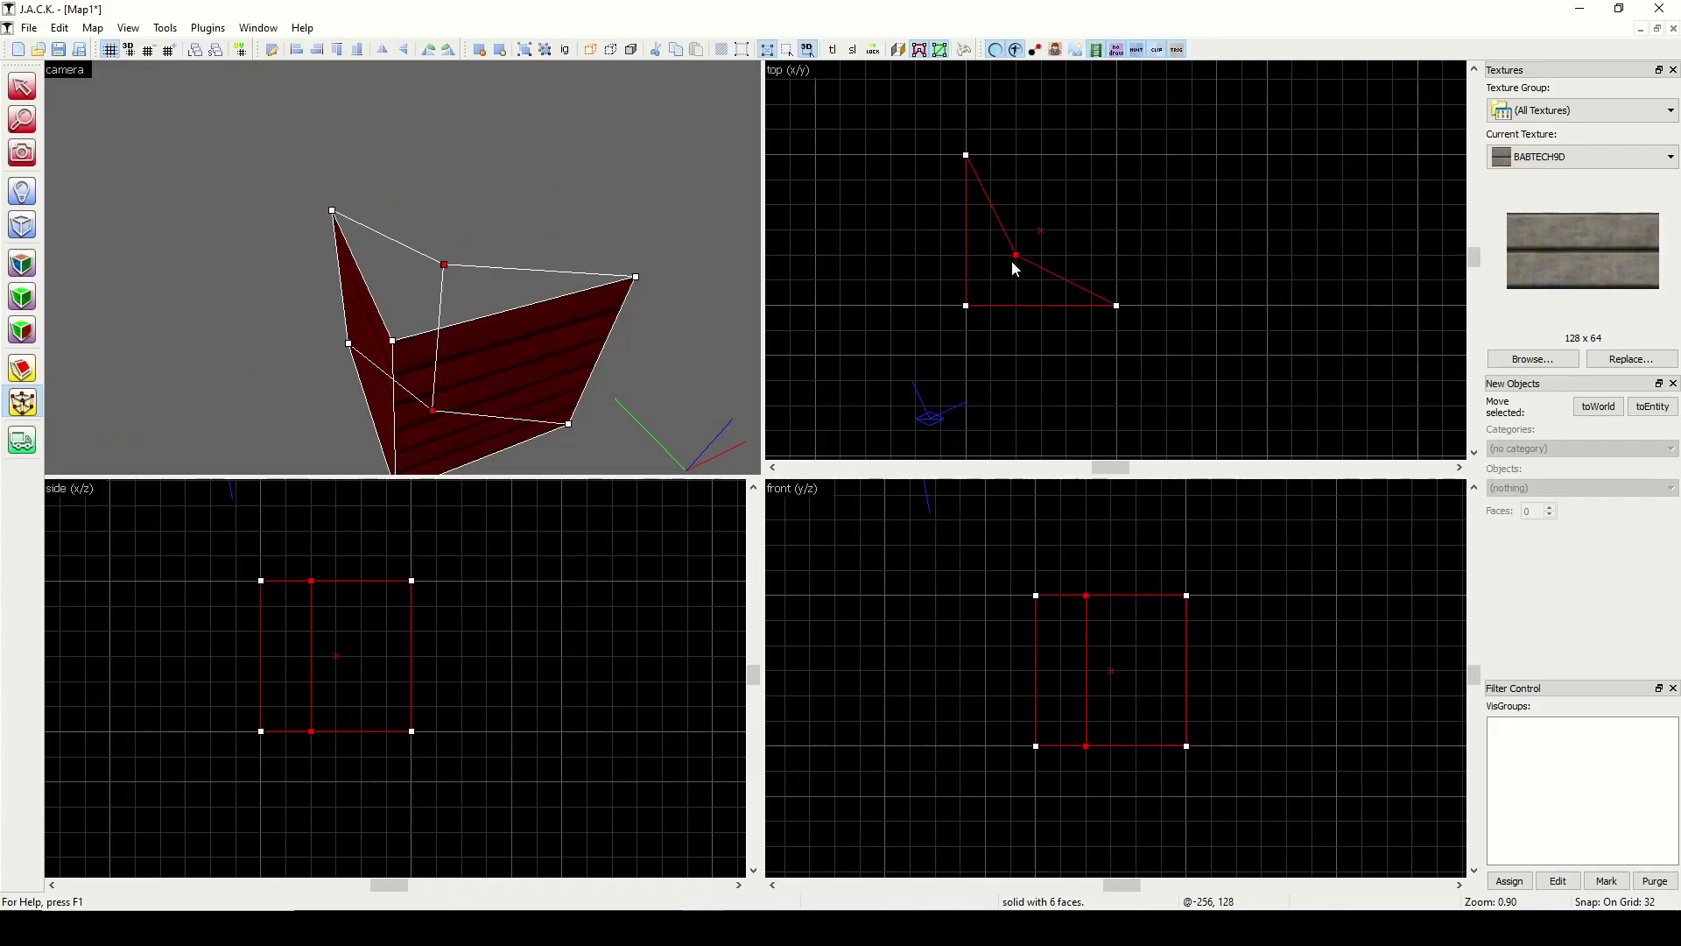
pyautogui.click(20, 152)
pyautogui.moveTo(291, 239); pyautogui.dragTo(402, 267)
pyautogui.press('d')
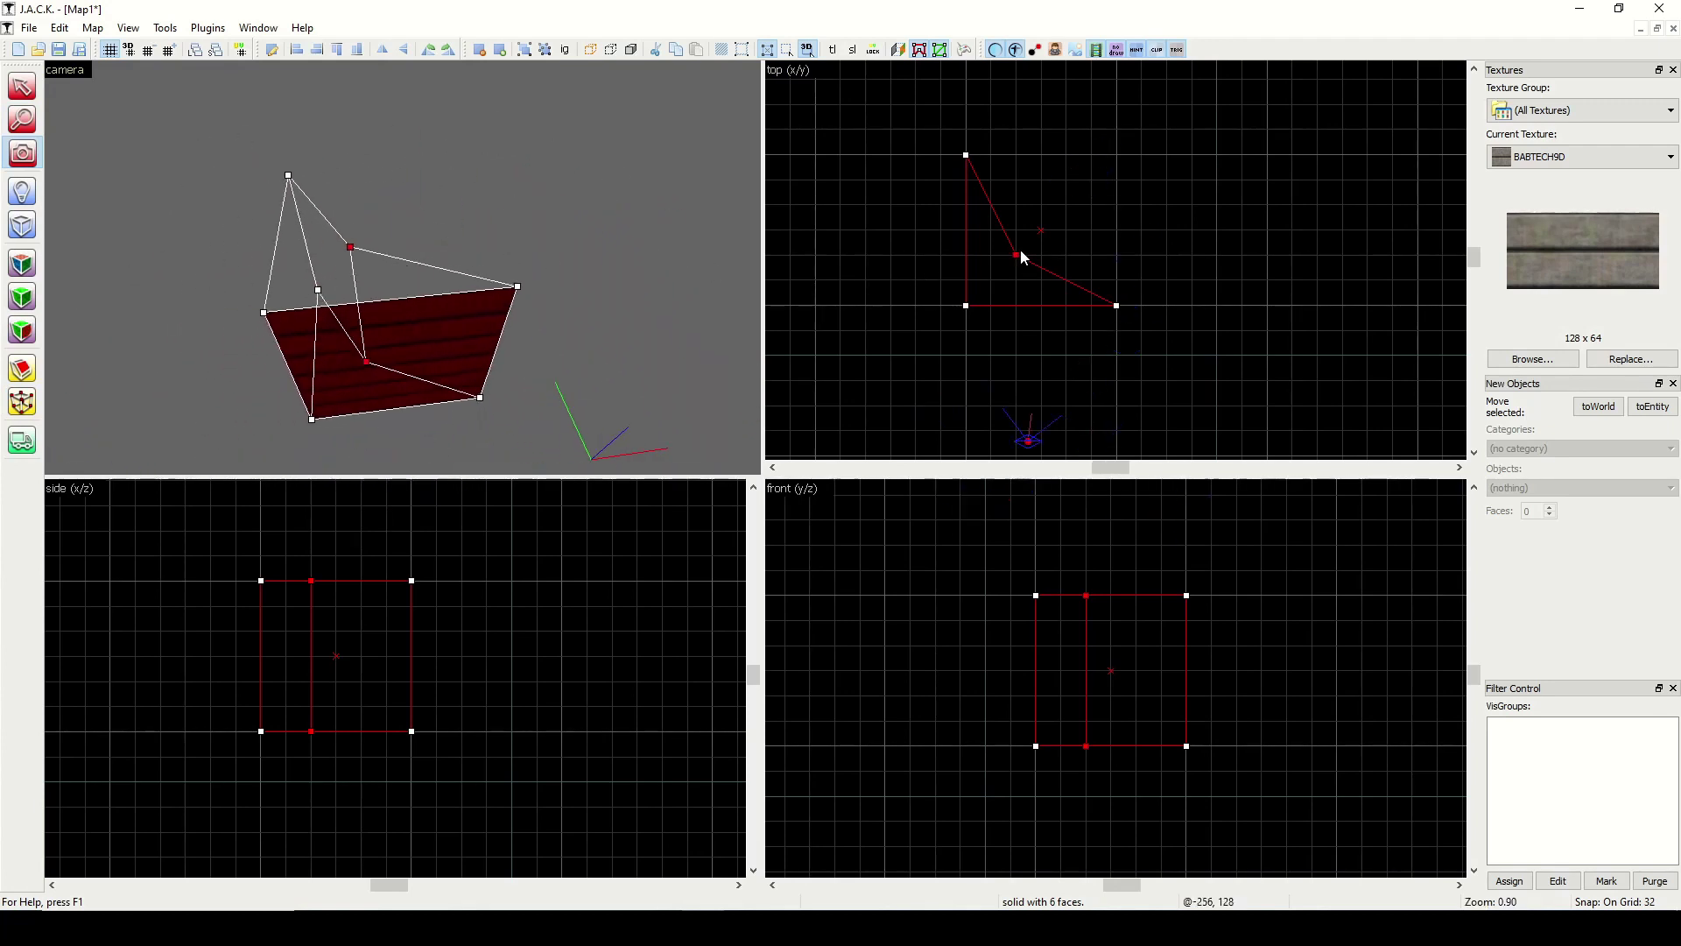
# Step: Clip the concave solid diagonally from its inner corner to the opposite outer corner in the top view
pyautogui.click(22, 87)
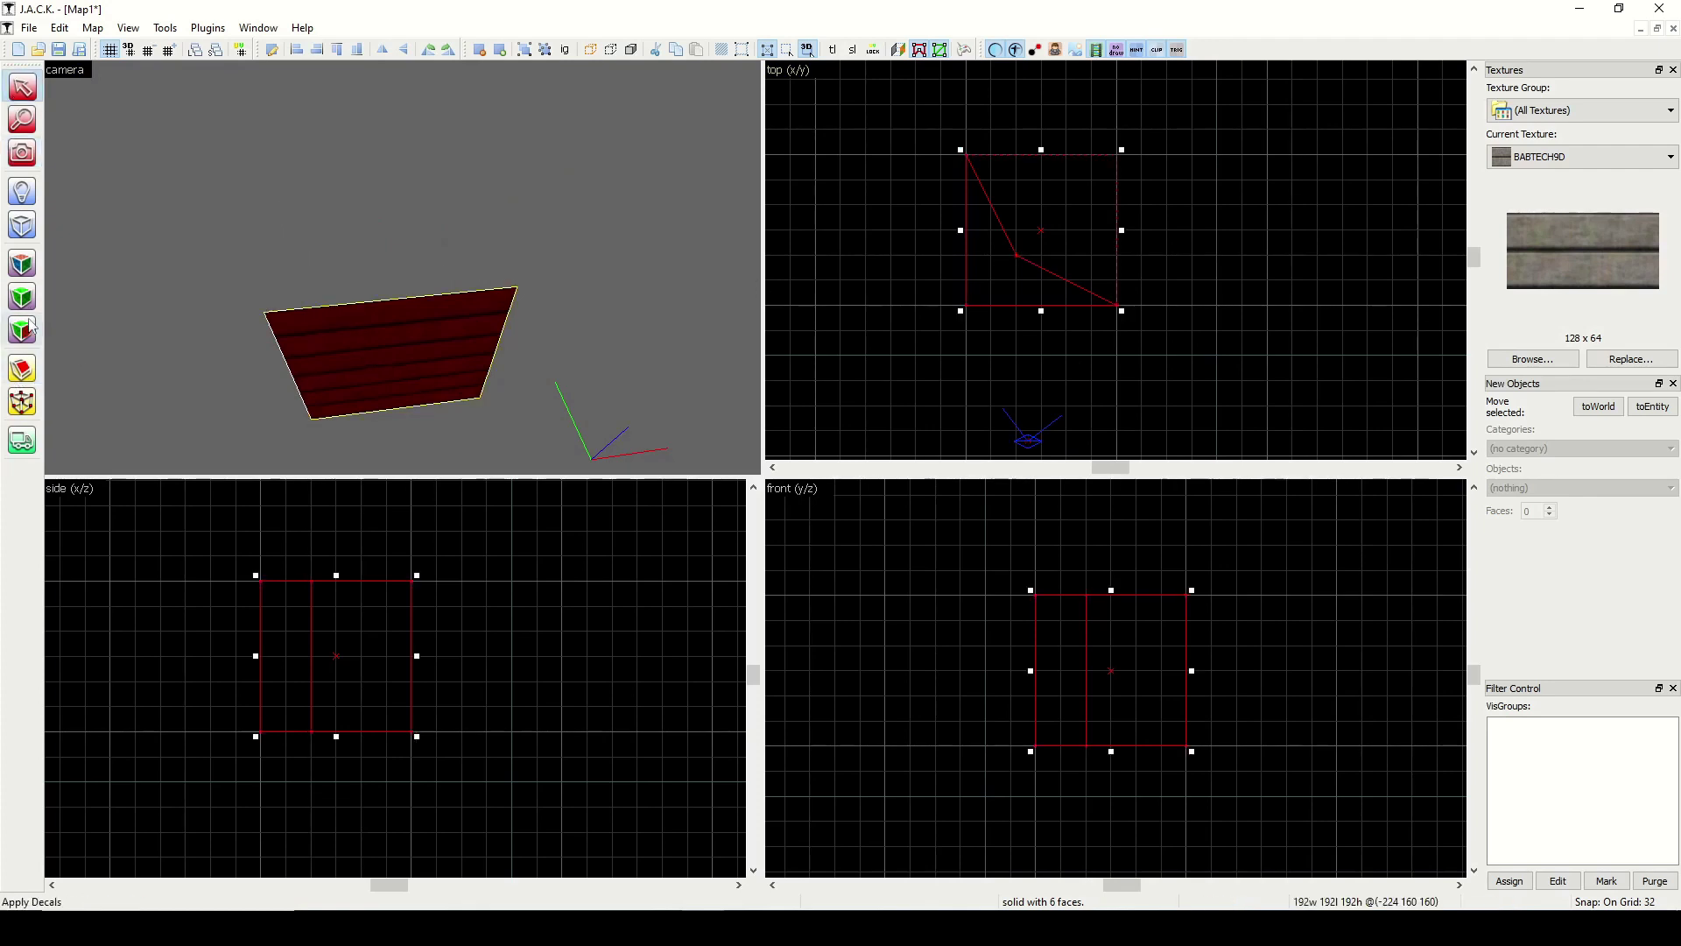
pyautogui.click(23, 383)
pyautogui.moveTo(1019, 258); pyautogui.dragTo(965, 305)
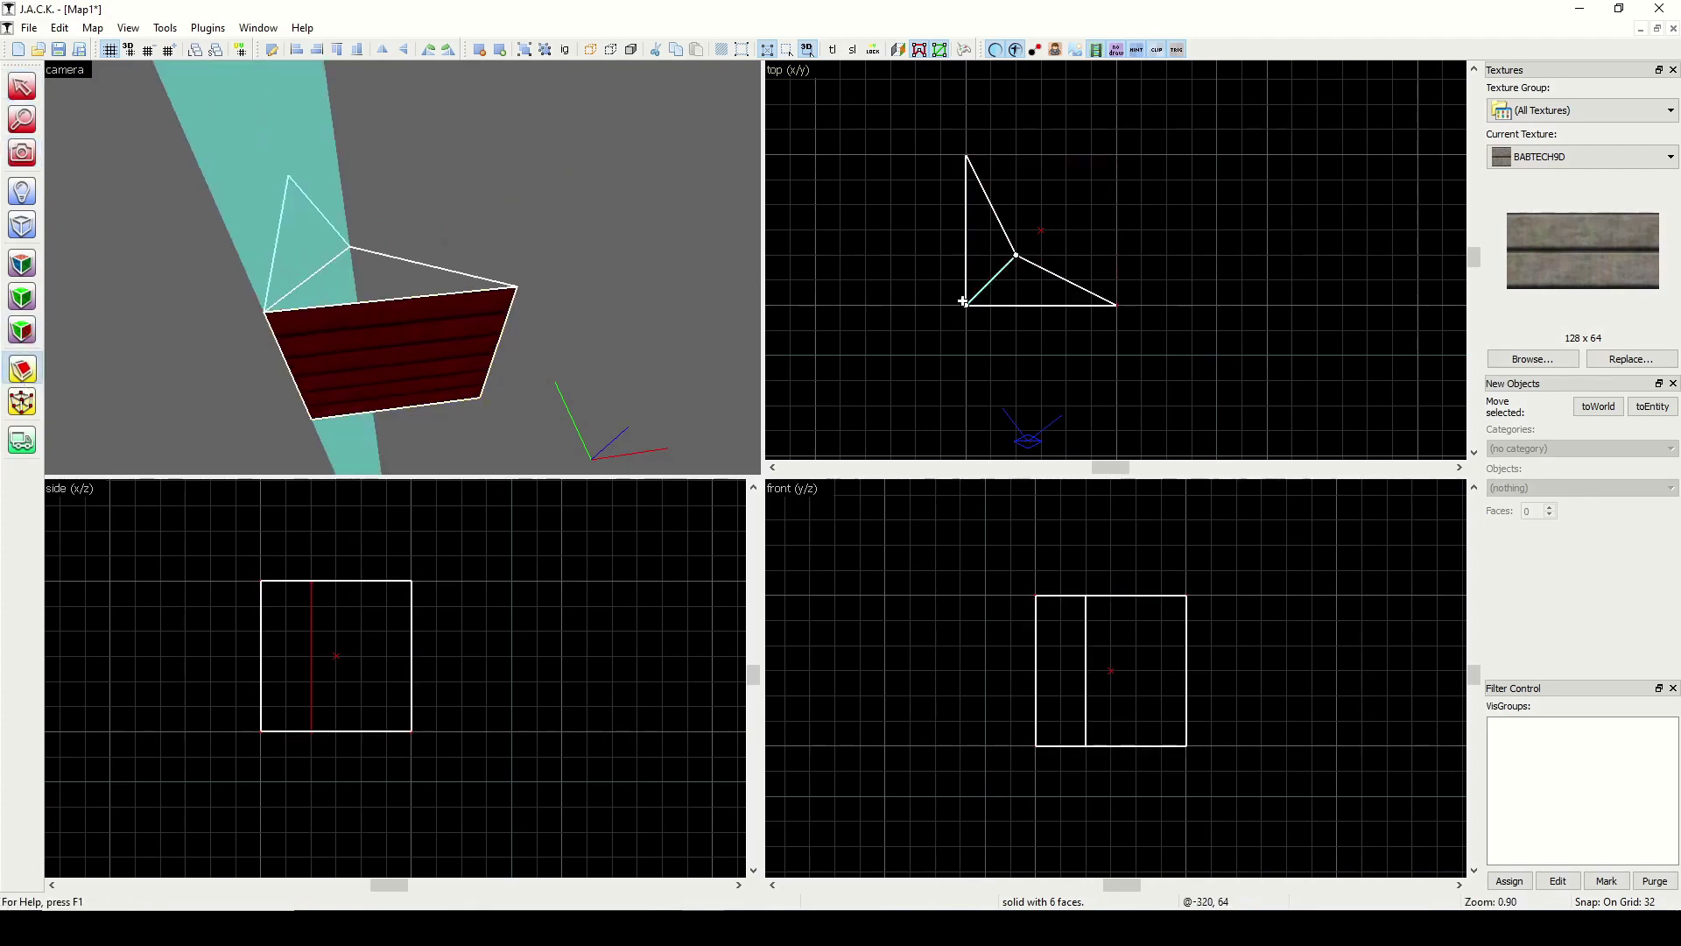
pyautogui.press('Return')
pyautogui.click(22, 153)
pyautogui.moveTo(289, 235); pyautogui.dragTo(403, 267)
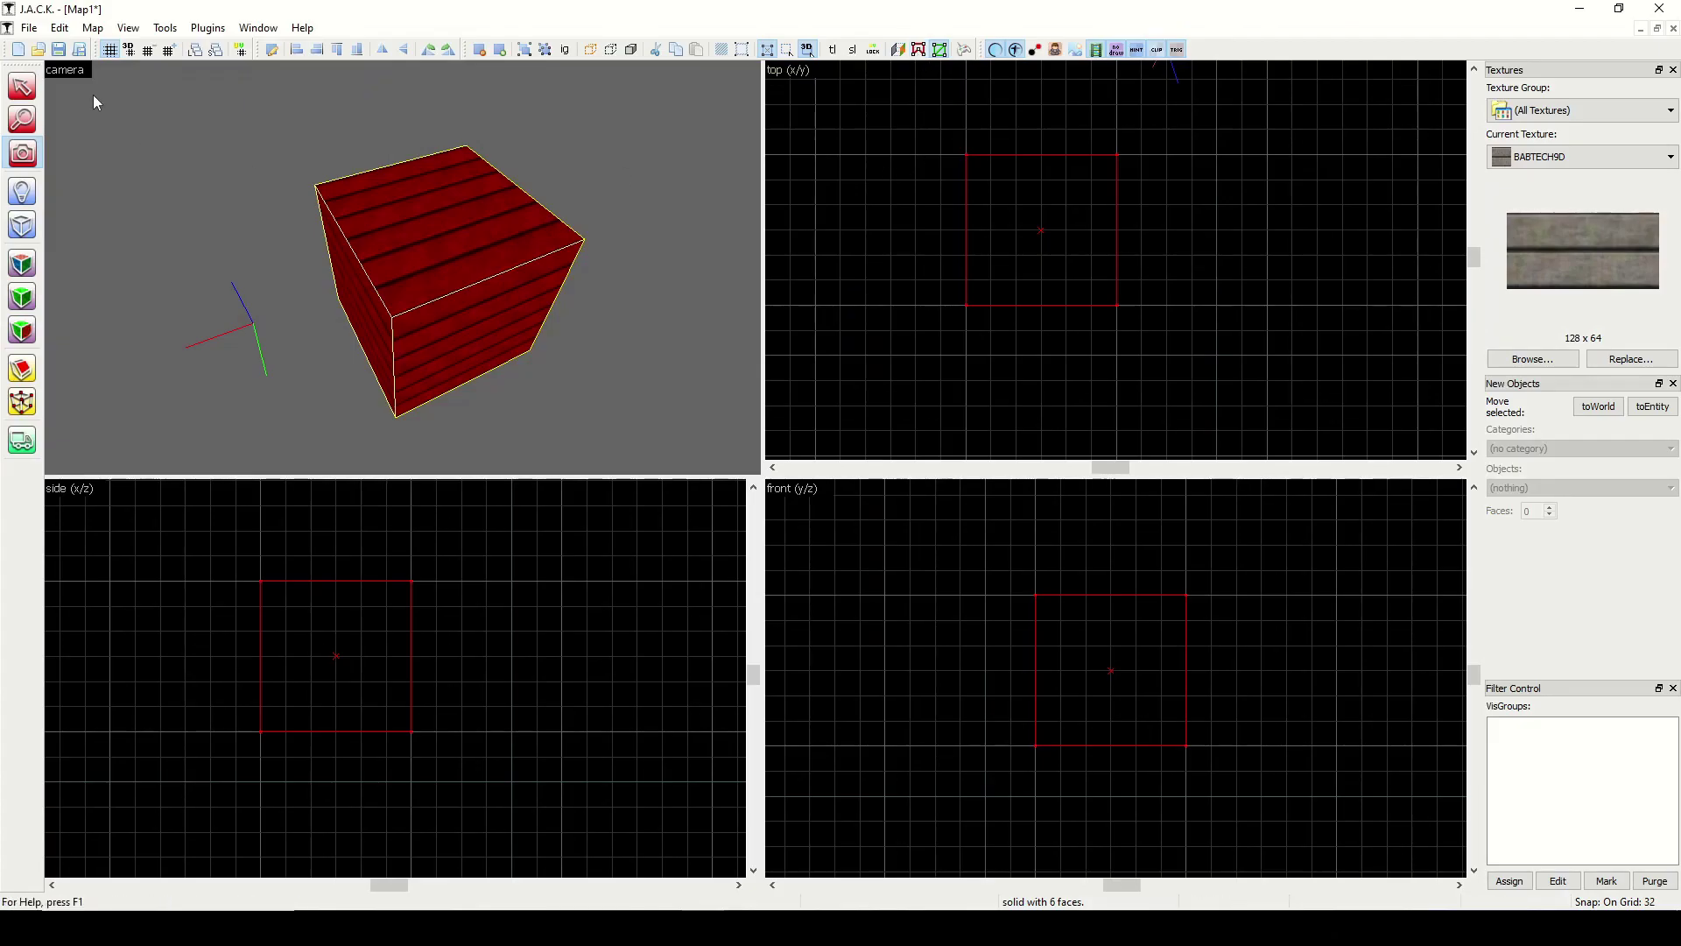
# Step: Try picking and moving a single upper corner vertex of the cube in the side view with Vertex Manipulation
pyautogui.click(22, 87)
pyautogui.click(35, 401)
pyautogui.moveTo(1122, 149)
pyautogui.mouseDown()
pyautogui.moveTo(1090, 206)
pyautogui.moveTo(1054, 135)
pyautogui.moveTo(1257, 109)
pyautogui.moveTo(1364, 140)
pyautogui.moveTo(1363, 194)
pyautogui.moveTo(1288, 259)
pyautogui.moveTo(1160, 259)
pyautogui.moveTo(1131, 181)
pyautogui.moveTo(1097, 177)
pyautogui.moveTo(996, 254)
pyautogui.moveTo(1075, 195)
pyautogui.moveTo(1005, 270)
pyautogui.moveTo(1175, 154)
pyautogui.moveTo(1064, 218)
pyautogui.mouseUp()
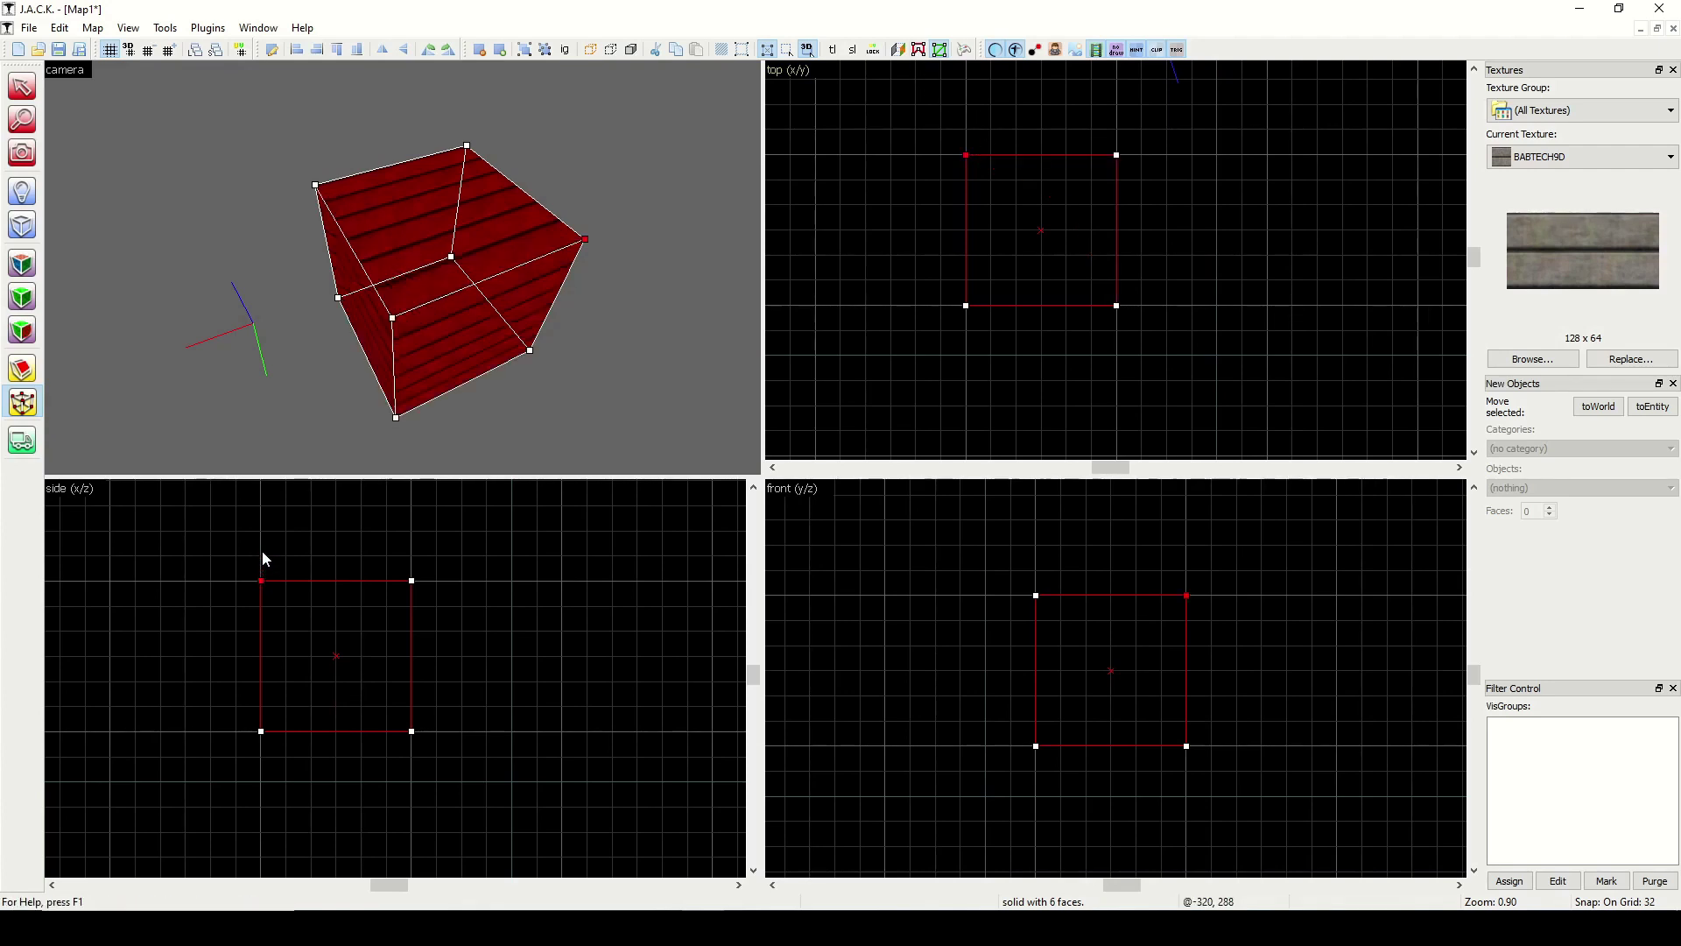
pyautogui.moveTo(263, 552); pyautogui.dragTo(268, 441)
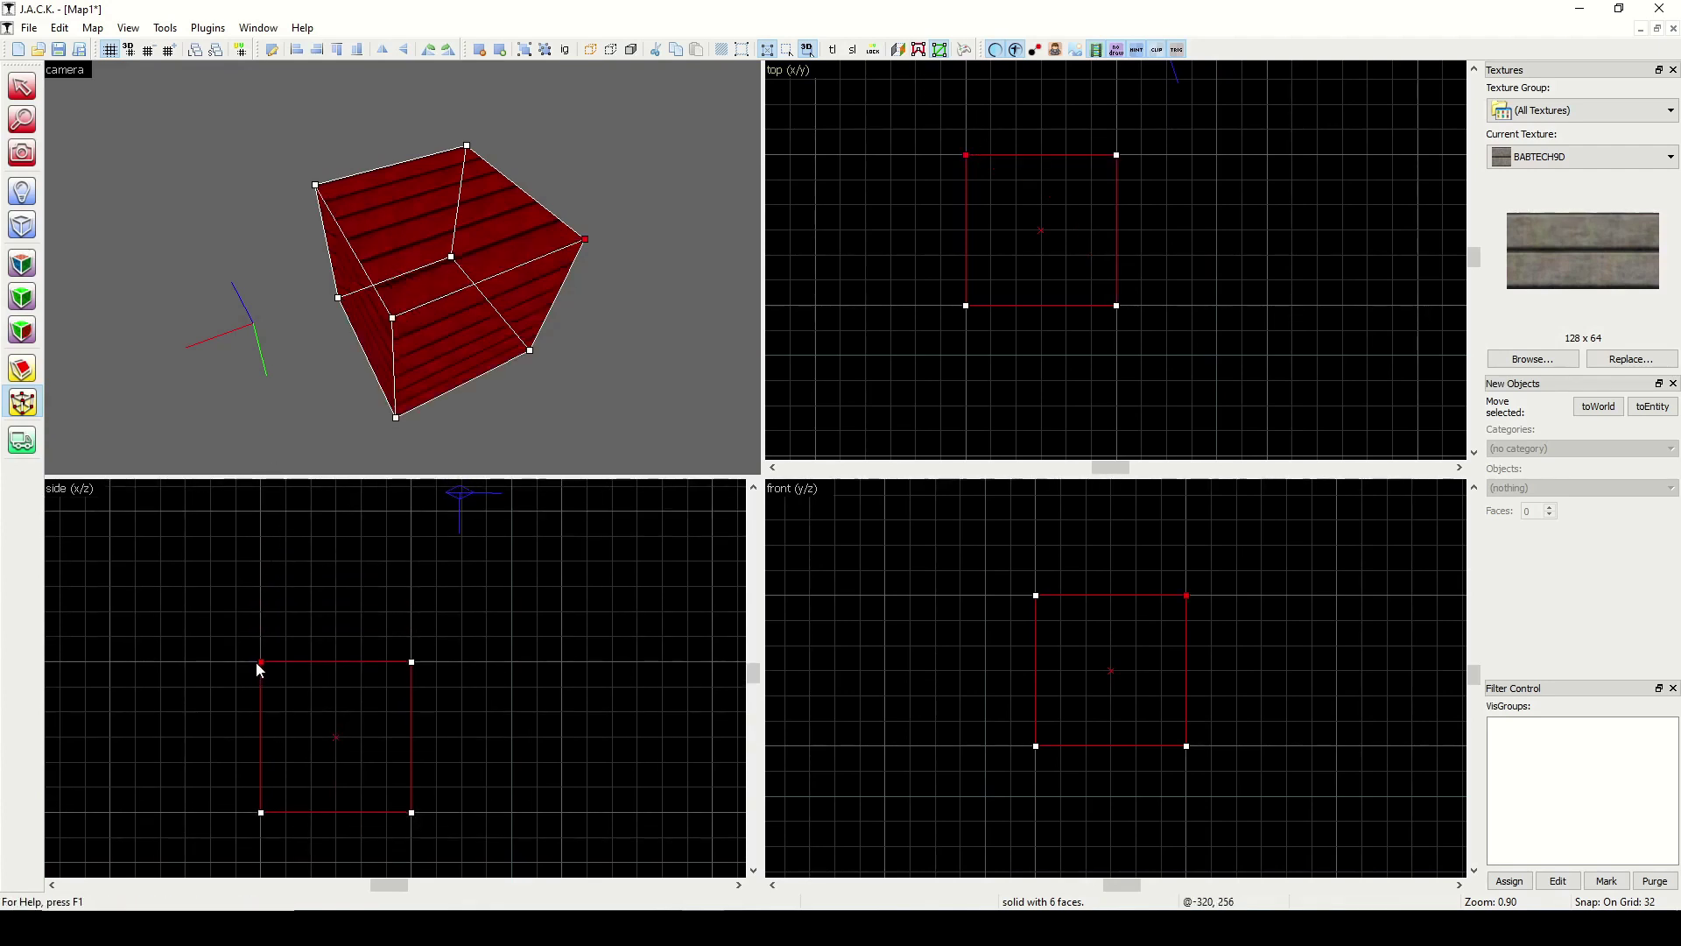
pyautogui.moveTo(187, 611)
pyautogui.mouseDown()
pyautogui.moveTo(261, 685)
pyautogui.moveTo(286, 539)
pyautogui.moveTo(293, 580)
pyautogui.moveTo(258, 662)
pyautogui.mouseUp()
pyautogui.moveTo(266, 671)
pyautogui.mouseDown()
pyautogui.moveTo(263, 591)
pyautogui.moveTo(263, 663)
pyautogui.mouseUp()
pyautogui.click(22, 86)
# Step: Inspect the texture alignment settings of one of the cube's side faces
pyautogui.click(817, 155)
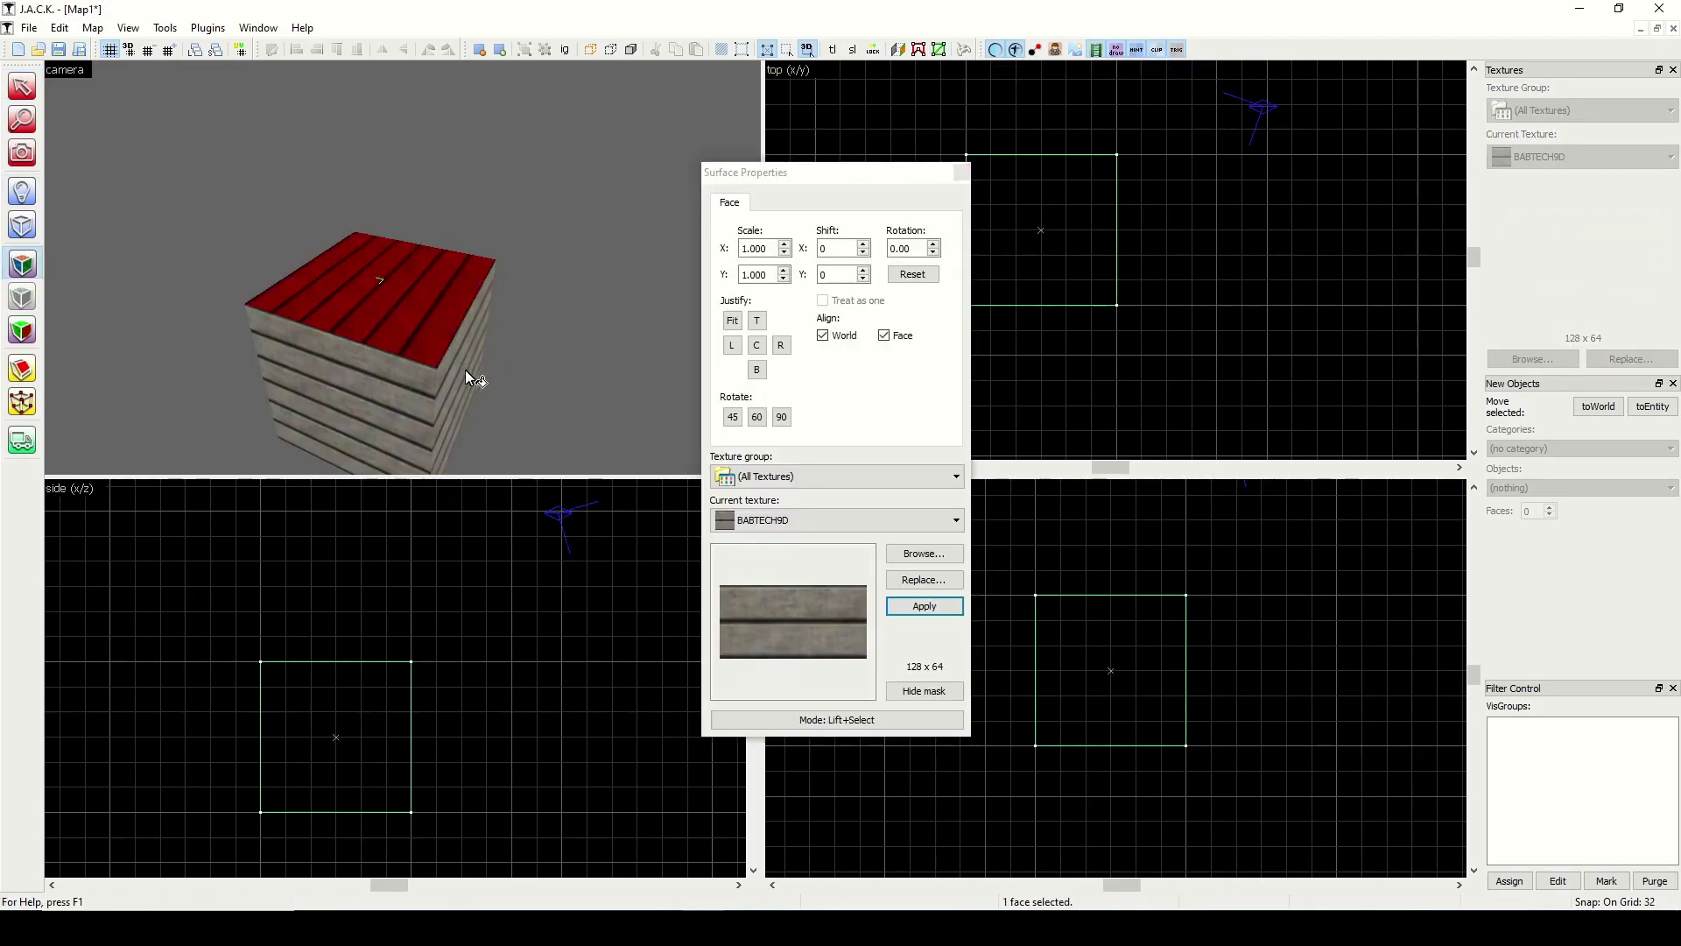
pyautogui.click(465, 370)
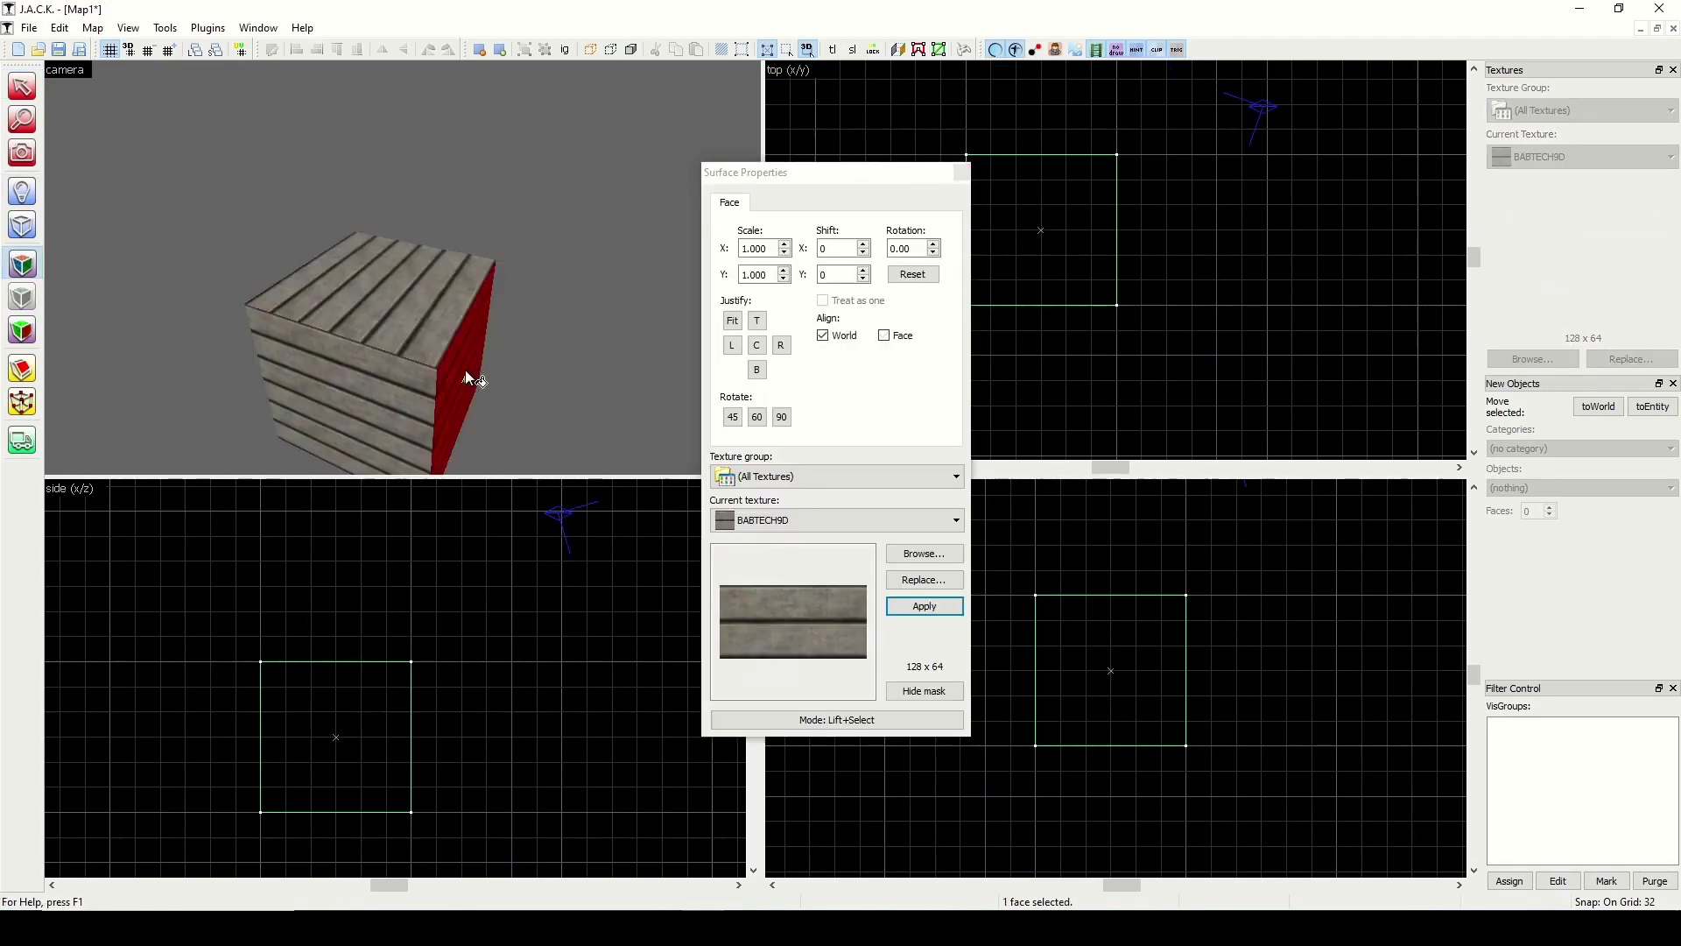
pyautogui.click(961, 172)
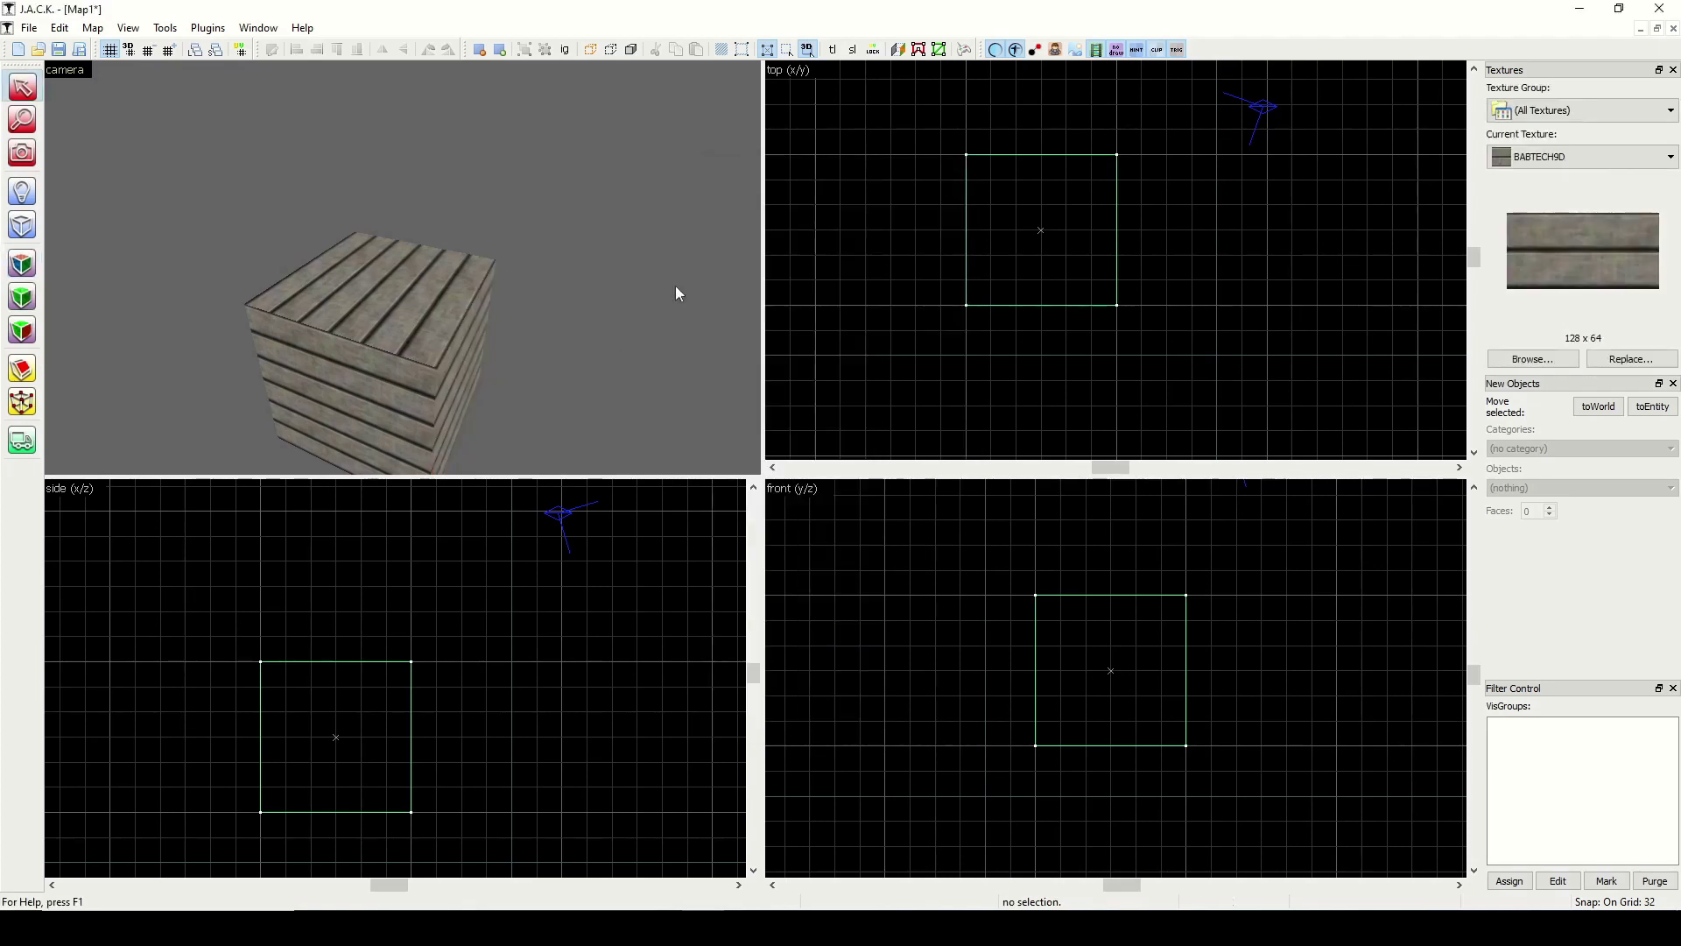
# Step: Move one upper edge of the cube diagonally inward to the cube's centre in the front view
pyautogui.click(418, 322)
pyautogui.click(22, 403)
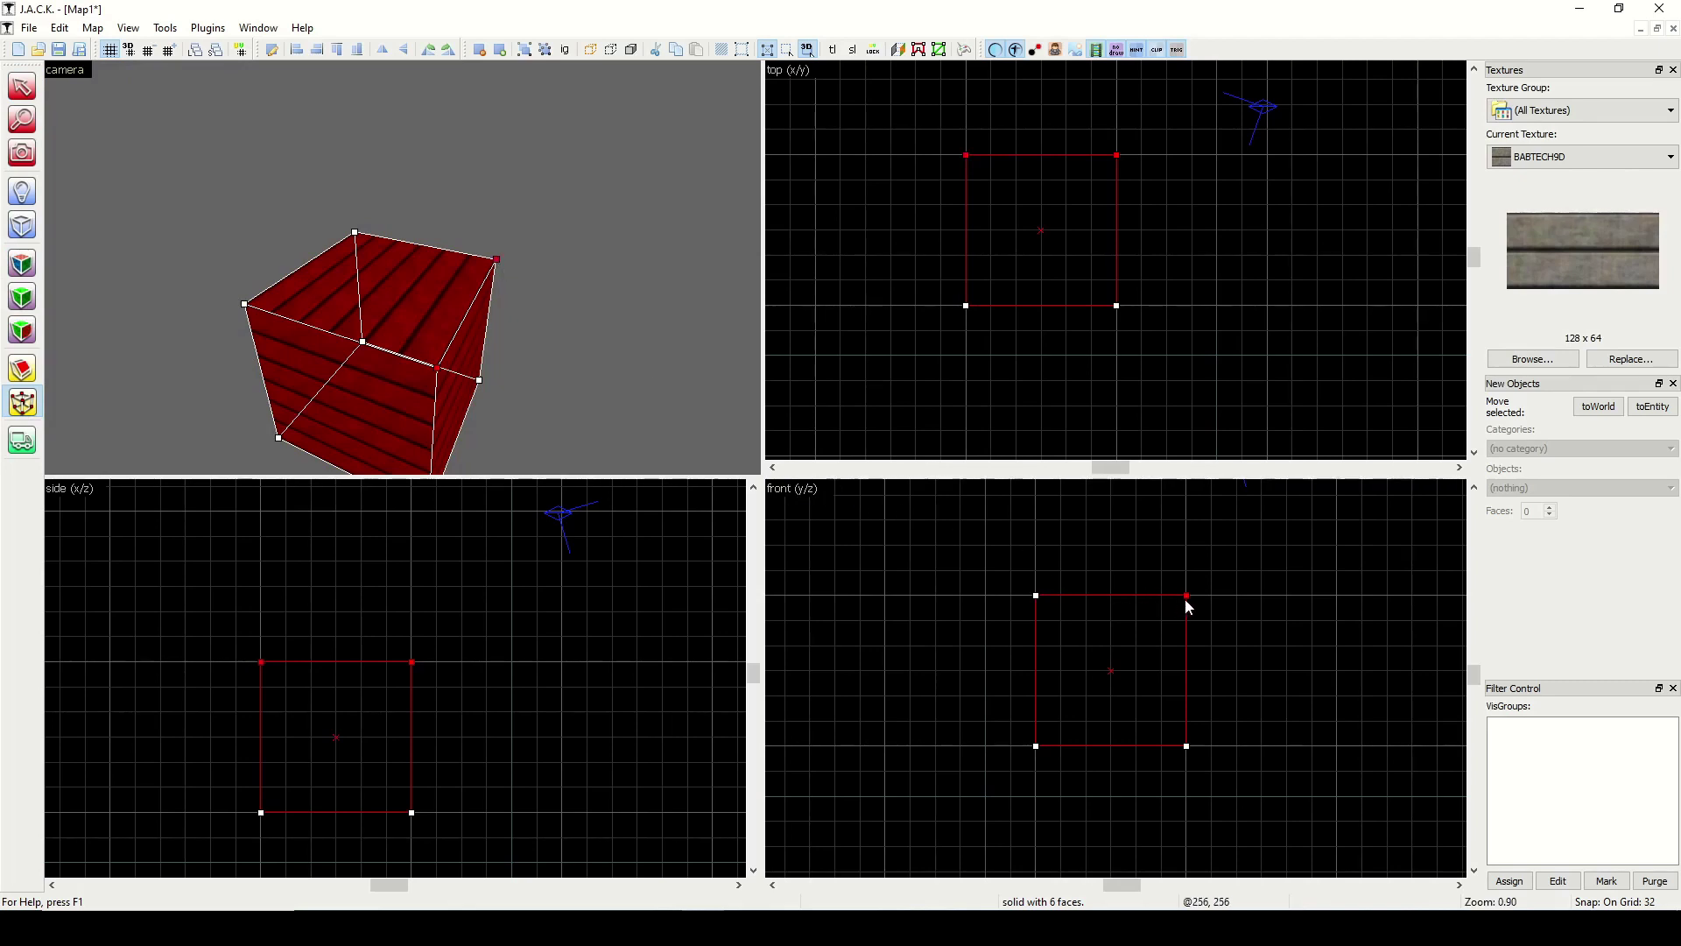
pyautogui.moveTo(1182, 608); pyautogui.dragTo(1113, 671)
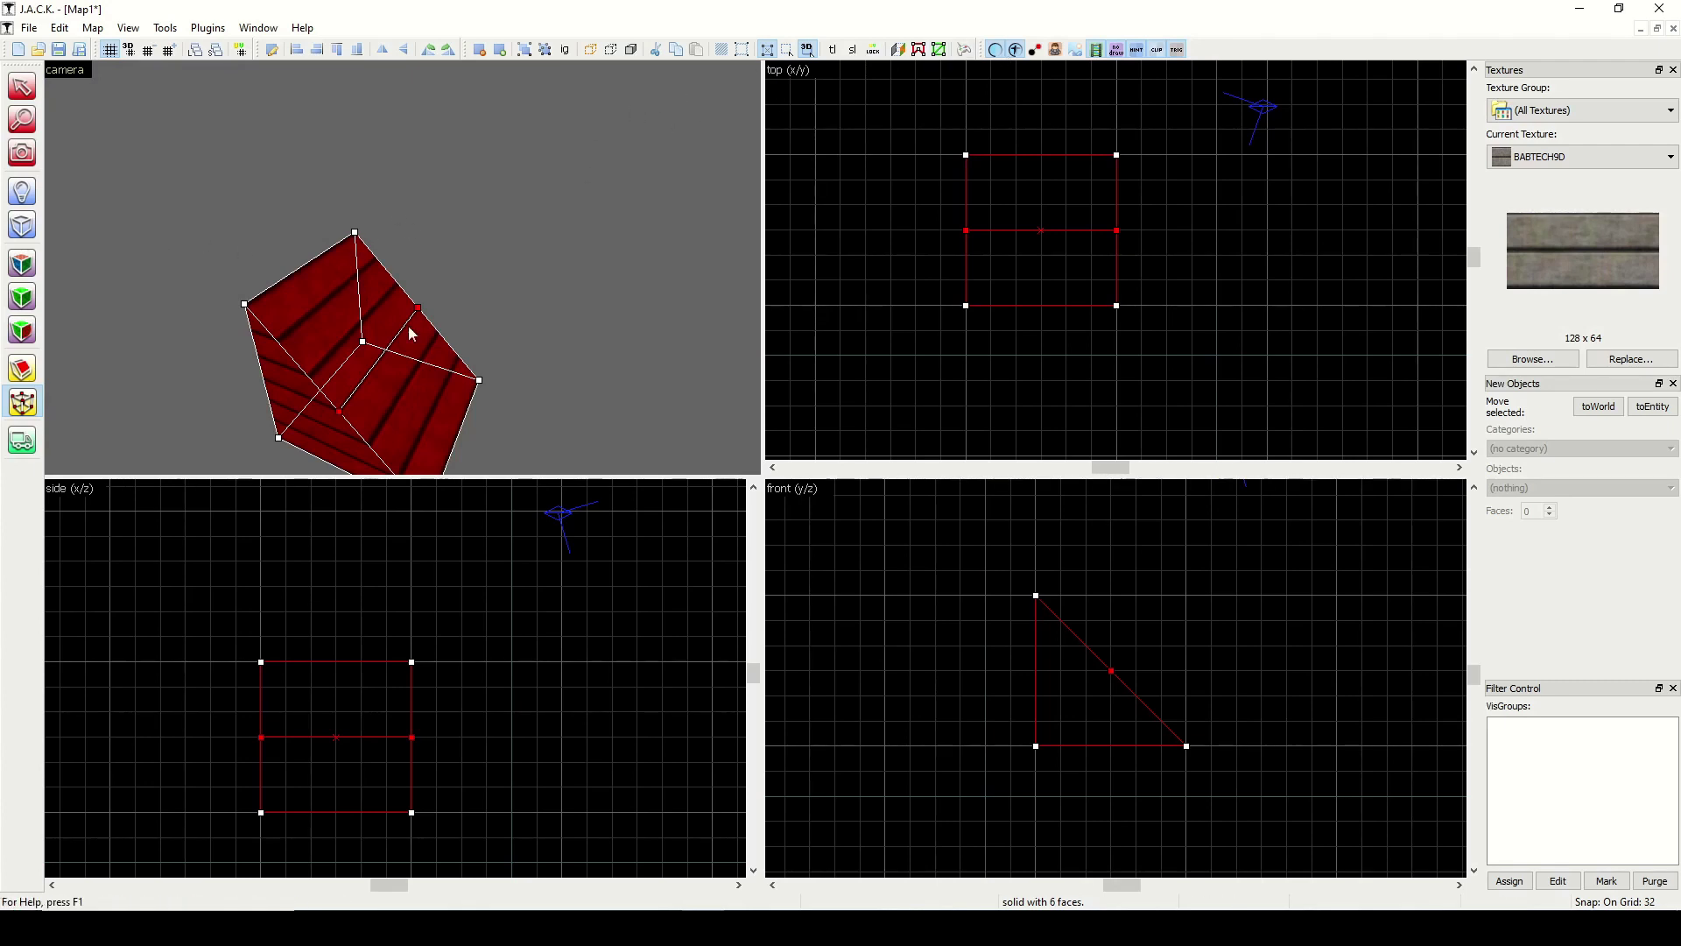
# Step: Reselect the resulting wedge and examine its remaining vertices in Vertex Manipulation
pyautogui.click(23, 88)
pyautogui.click(261, 230)
pyautogui.click(322, 382)
pyautogui.click(26, 408)
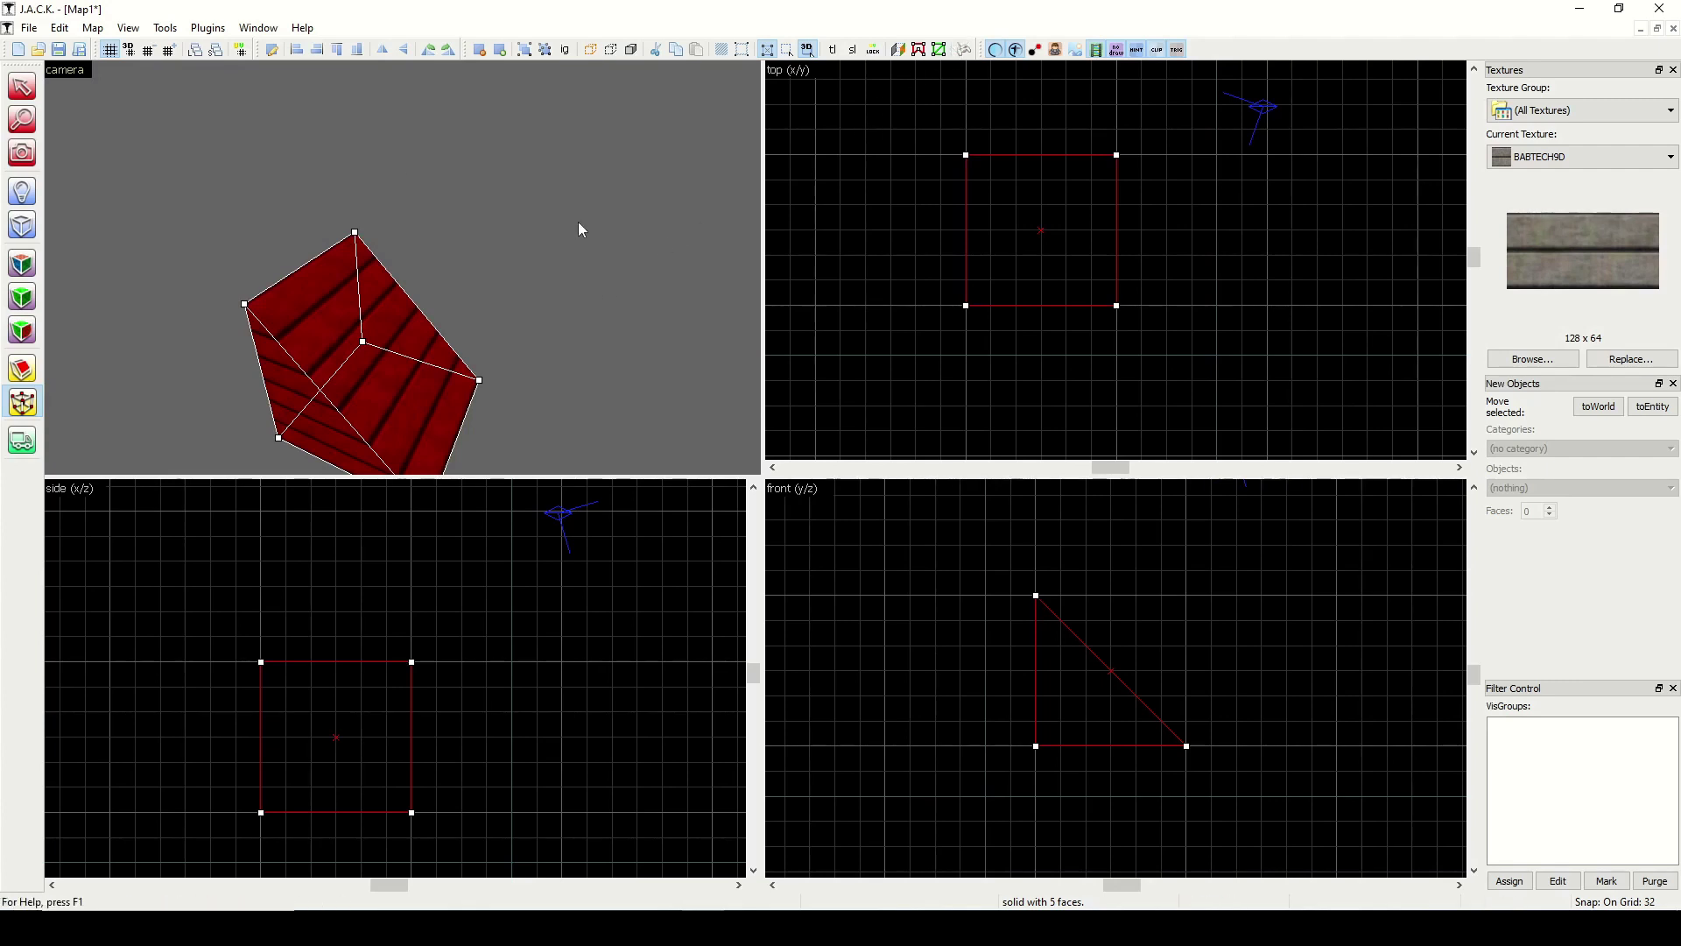
pyautogui.click(21, 87)
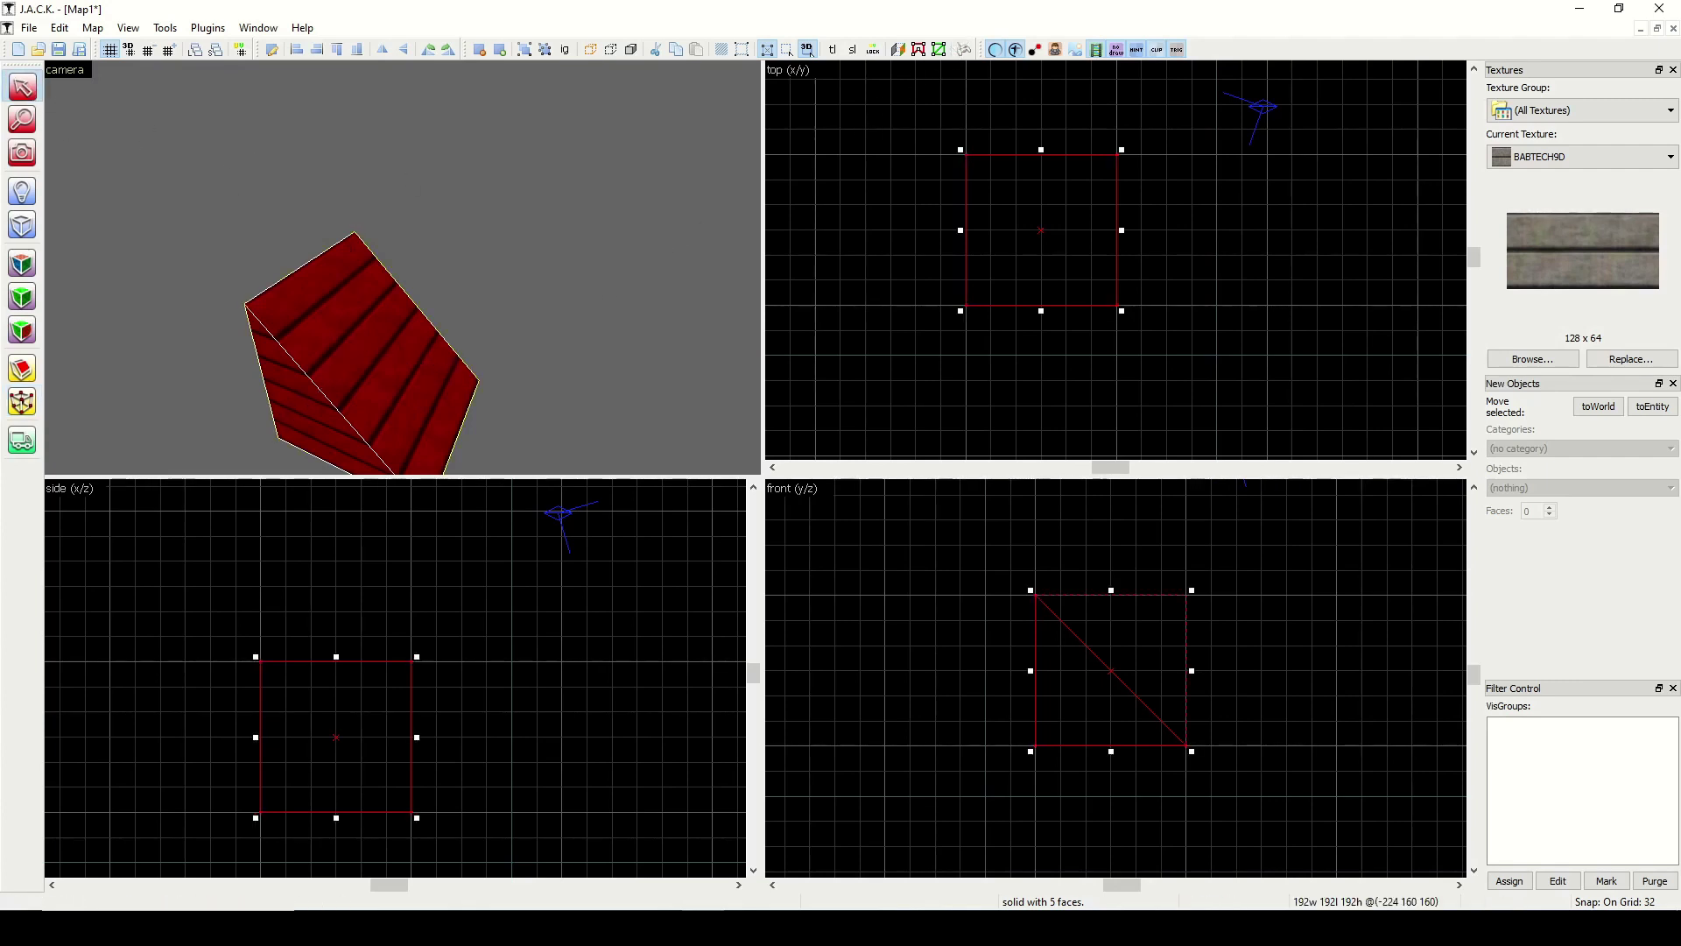
# Step: Undo the wedge edit and try the upper edge's vertex move again in the front view
pyautogui.hotkey('ctrl', 'z')
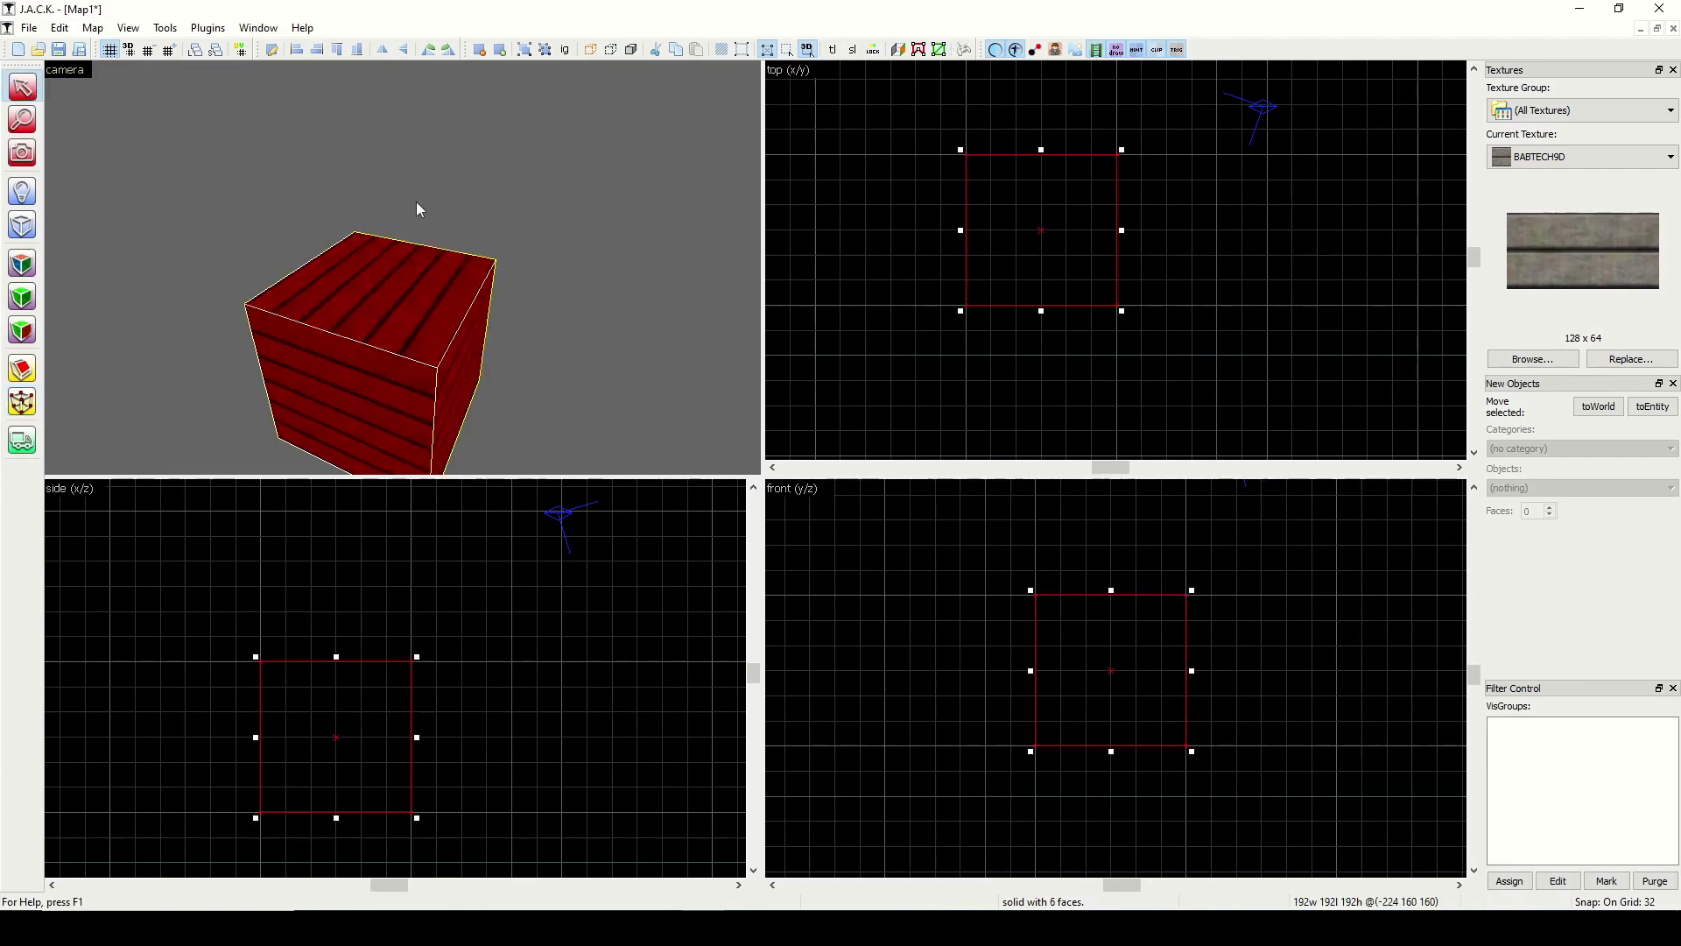
pyautogui.click(22, 403)
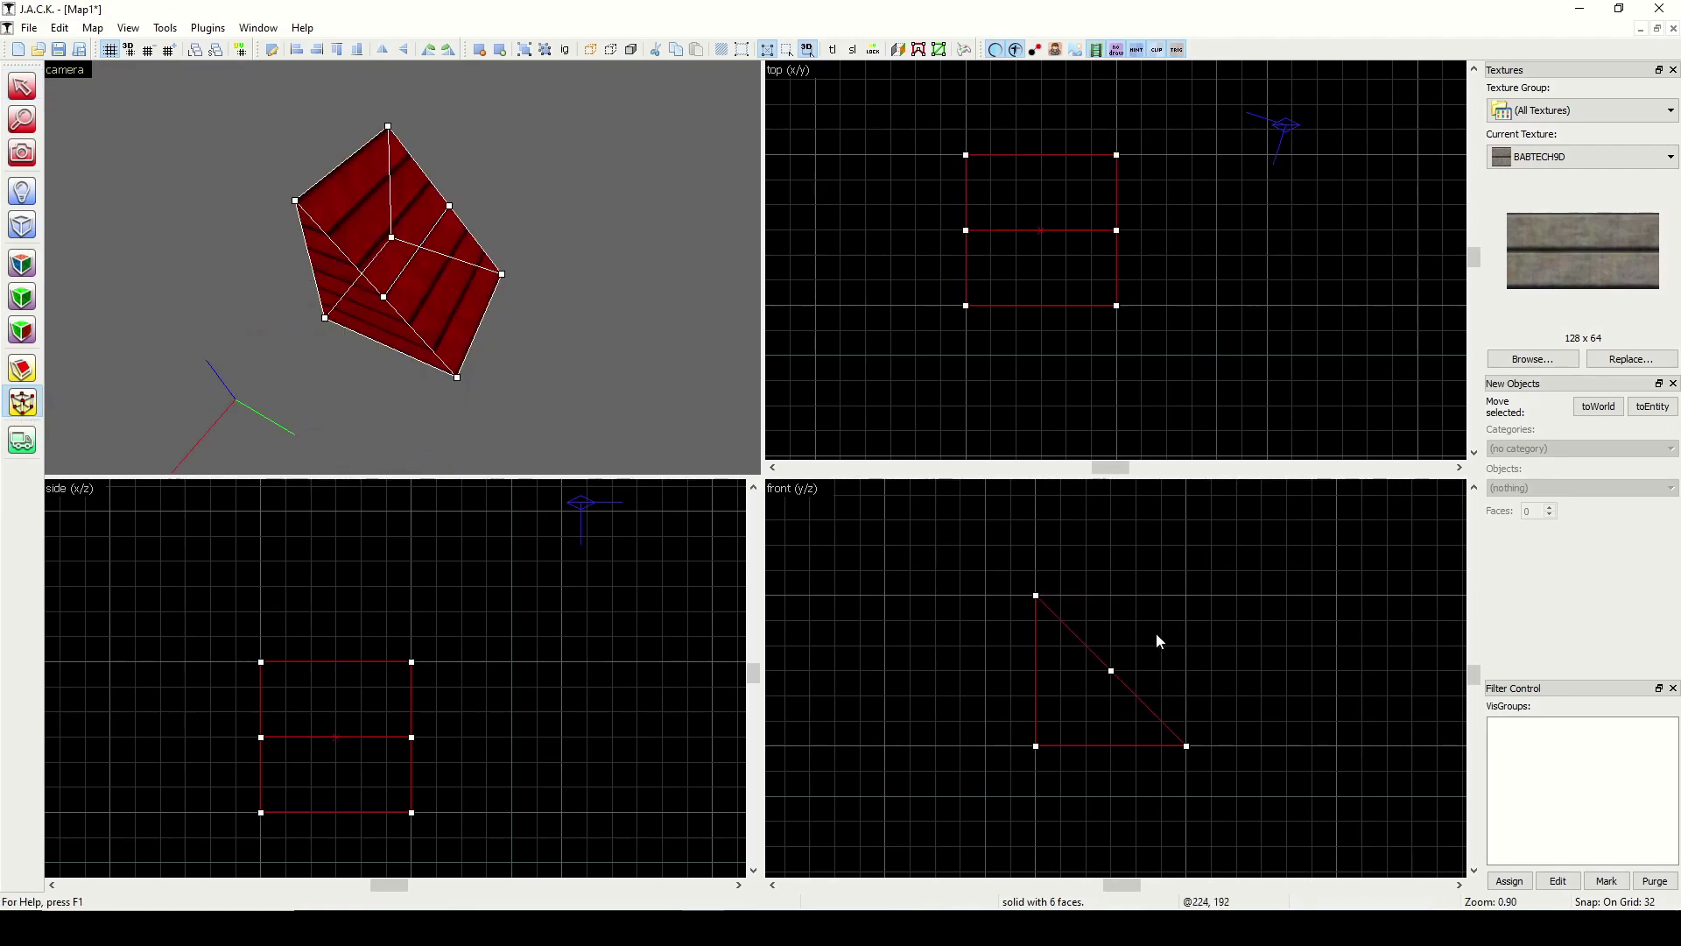
pyautogui.moveTo(1160, 644)
pyautogui.mouseDown()
pyautogui.moveTo(1091, 697)
pyautogui.moveTo(1134, 683)
pyautogui.moveTo(1188, 744)
pyautogui.mouseUp()
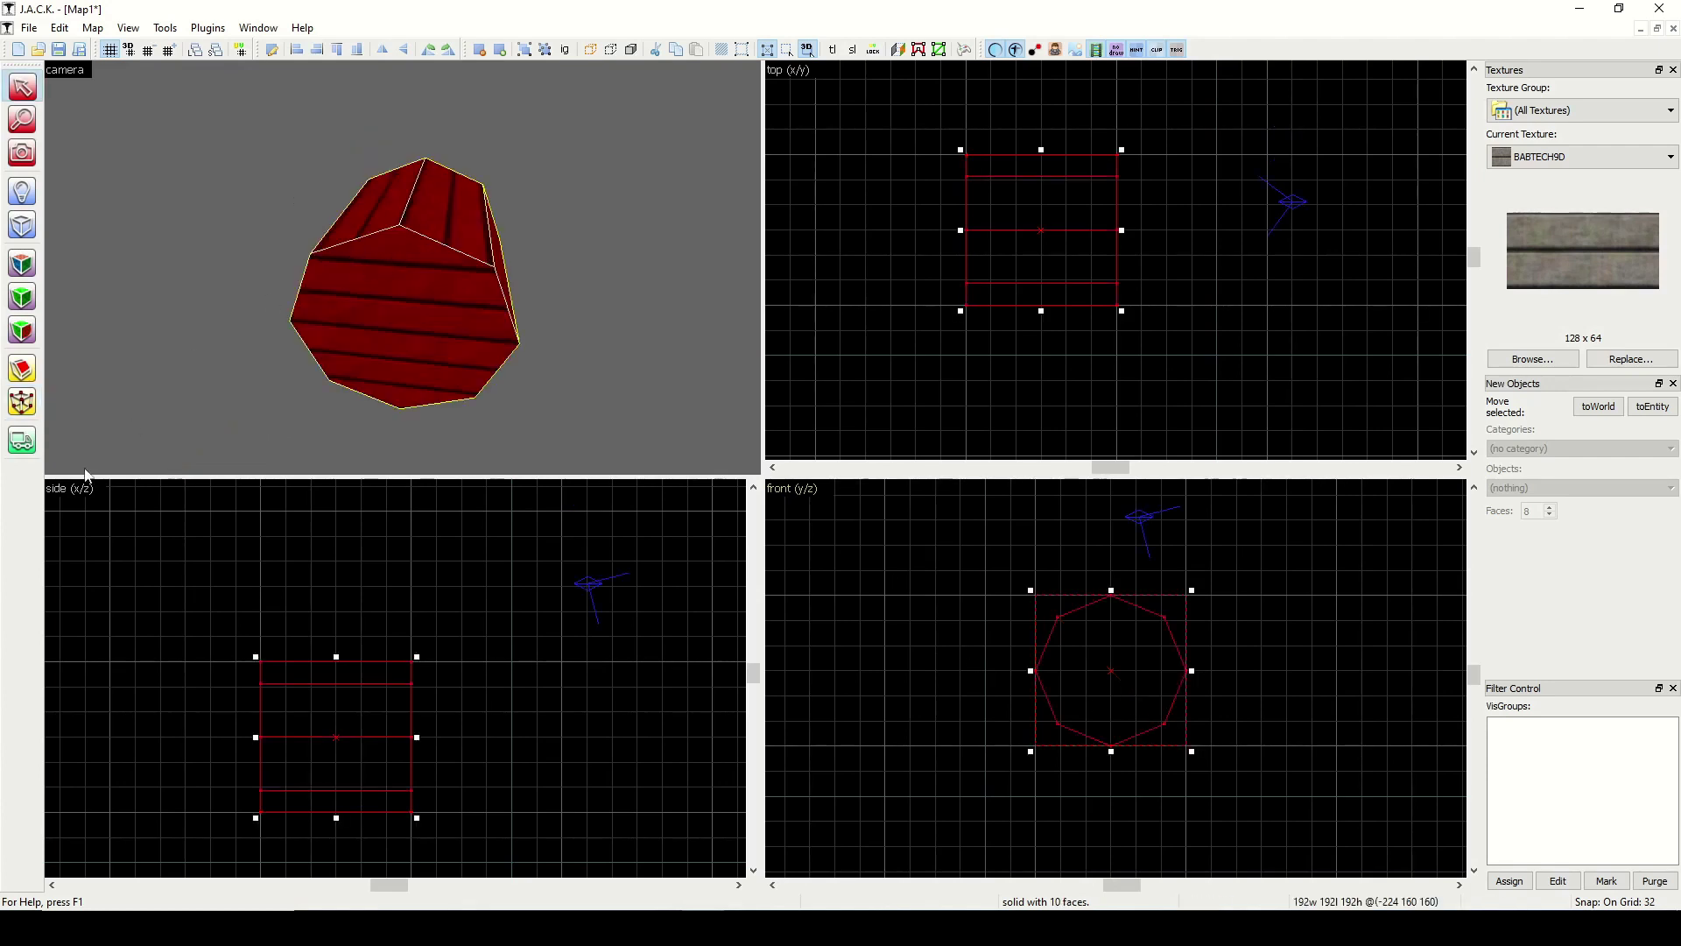
# Step: Collapse the eight-sided cylinder into a rectangular block about 96 units square in the front view by merging its edges
pyautogui.click(21, 402)
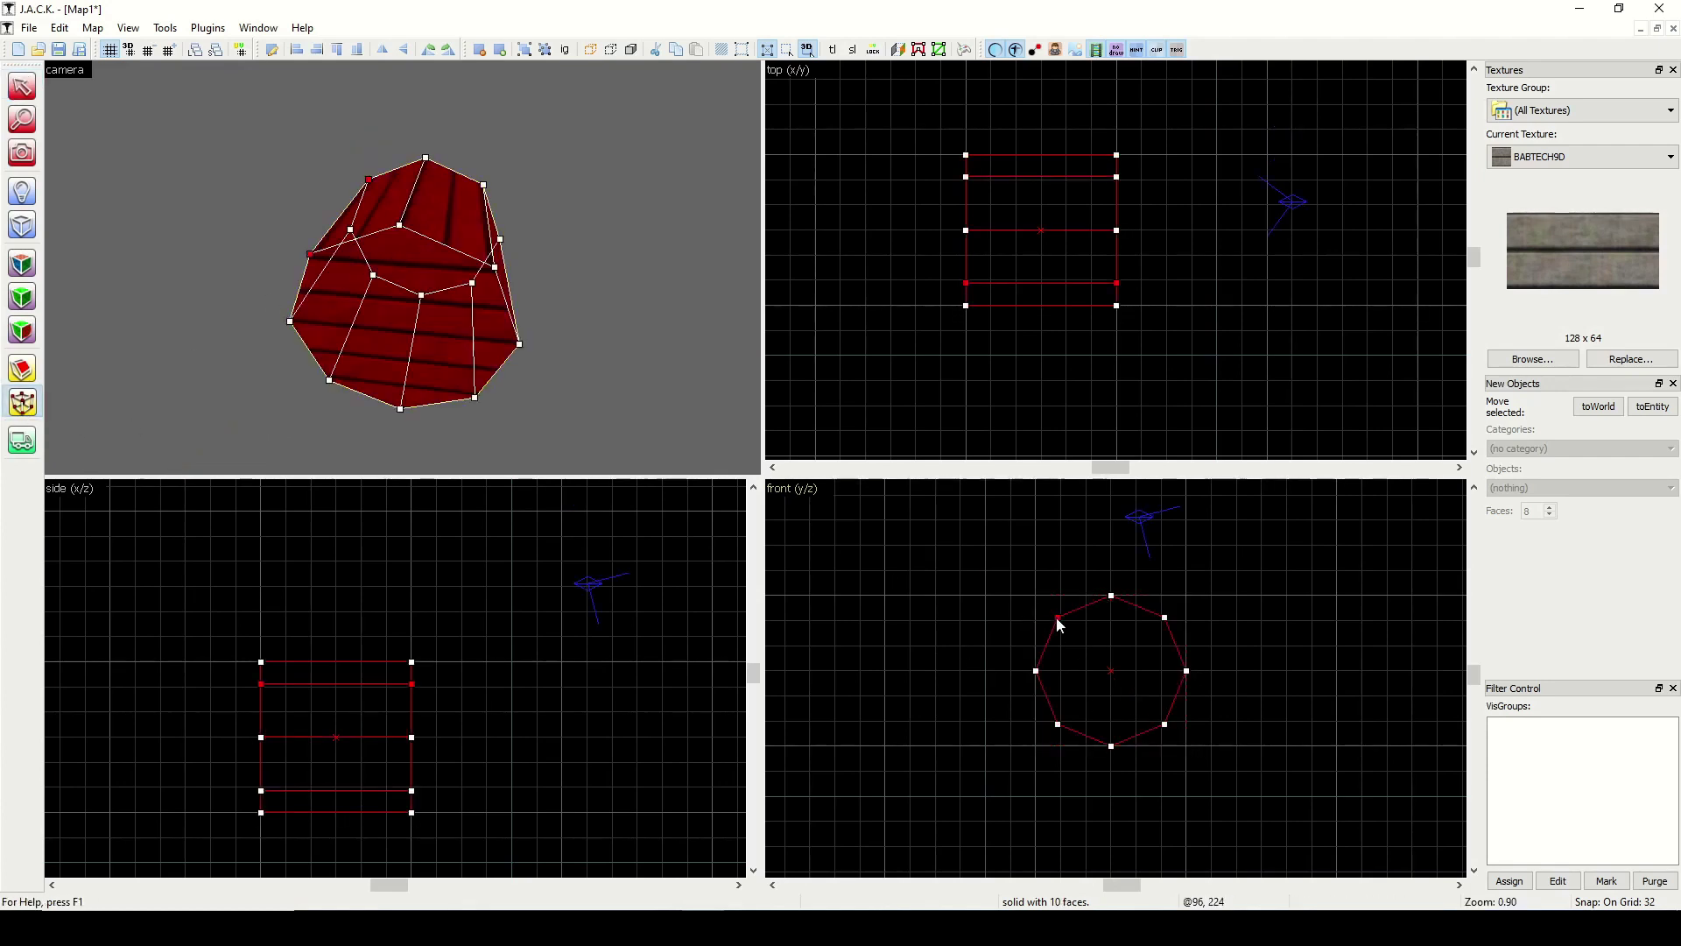
pyautogui.moveTo(1059, 625); pyautogui.dragTo(1161, 620)
pyautogui.moveTo(1165, 724); pyautogui.dragTo(1111, 746)
pyautogui.moveTo(1186, 671)
pyautogui.mouseDown()
pyautogui.moveTo(1161, 620)
pyautogui.moveTo(1186, 746)
pyautogui.mouseUp()
pyautogui.moveTo(1036, 671); pyautogui.dragTo(1186, 671)
pyautogui.moveTo(1058, 724)
pyautogui.mouseDown()
pyautogui.moveTo(1088, 715)
pyautogui.moveTo(1111, 671)
pyautogui.mouseUp()
pyautogui.click(14, 92)
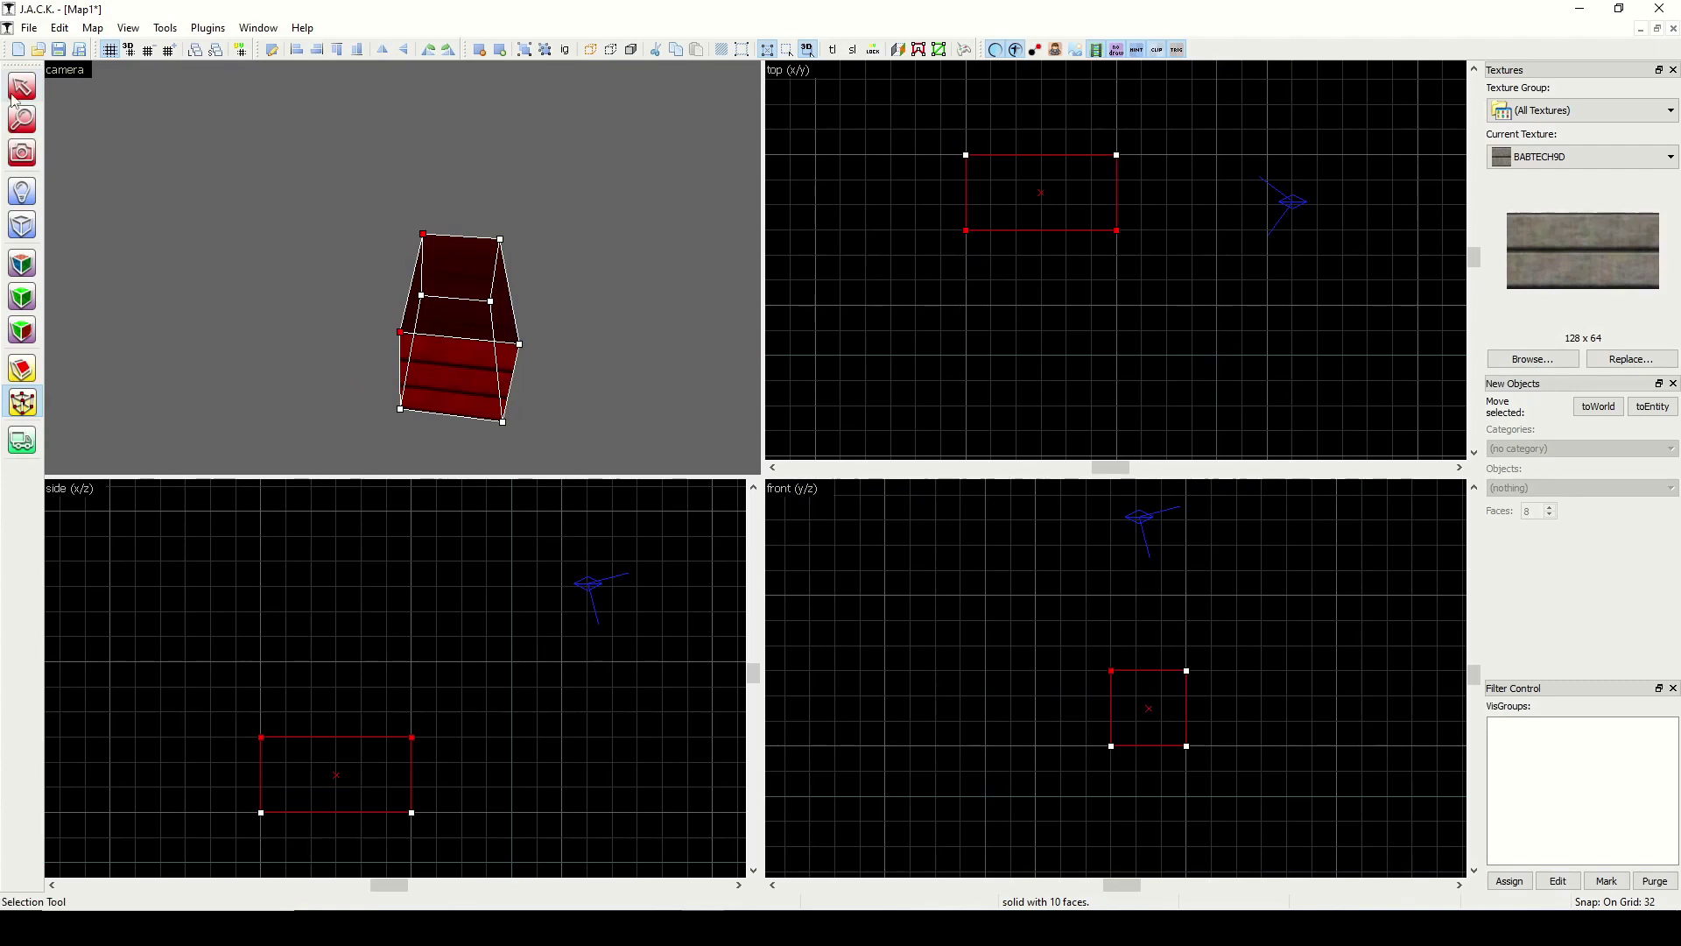
pyautogui.click(15, 98)
pyautogui.click(360, 274)
# Step: Run the map problem check and fix the first "Texture axis perpendicular to face" problem
pyautogui.click(22, 152)
pyautogui.moveTo(139, 213); pyautogui.dragTo(406, 270)
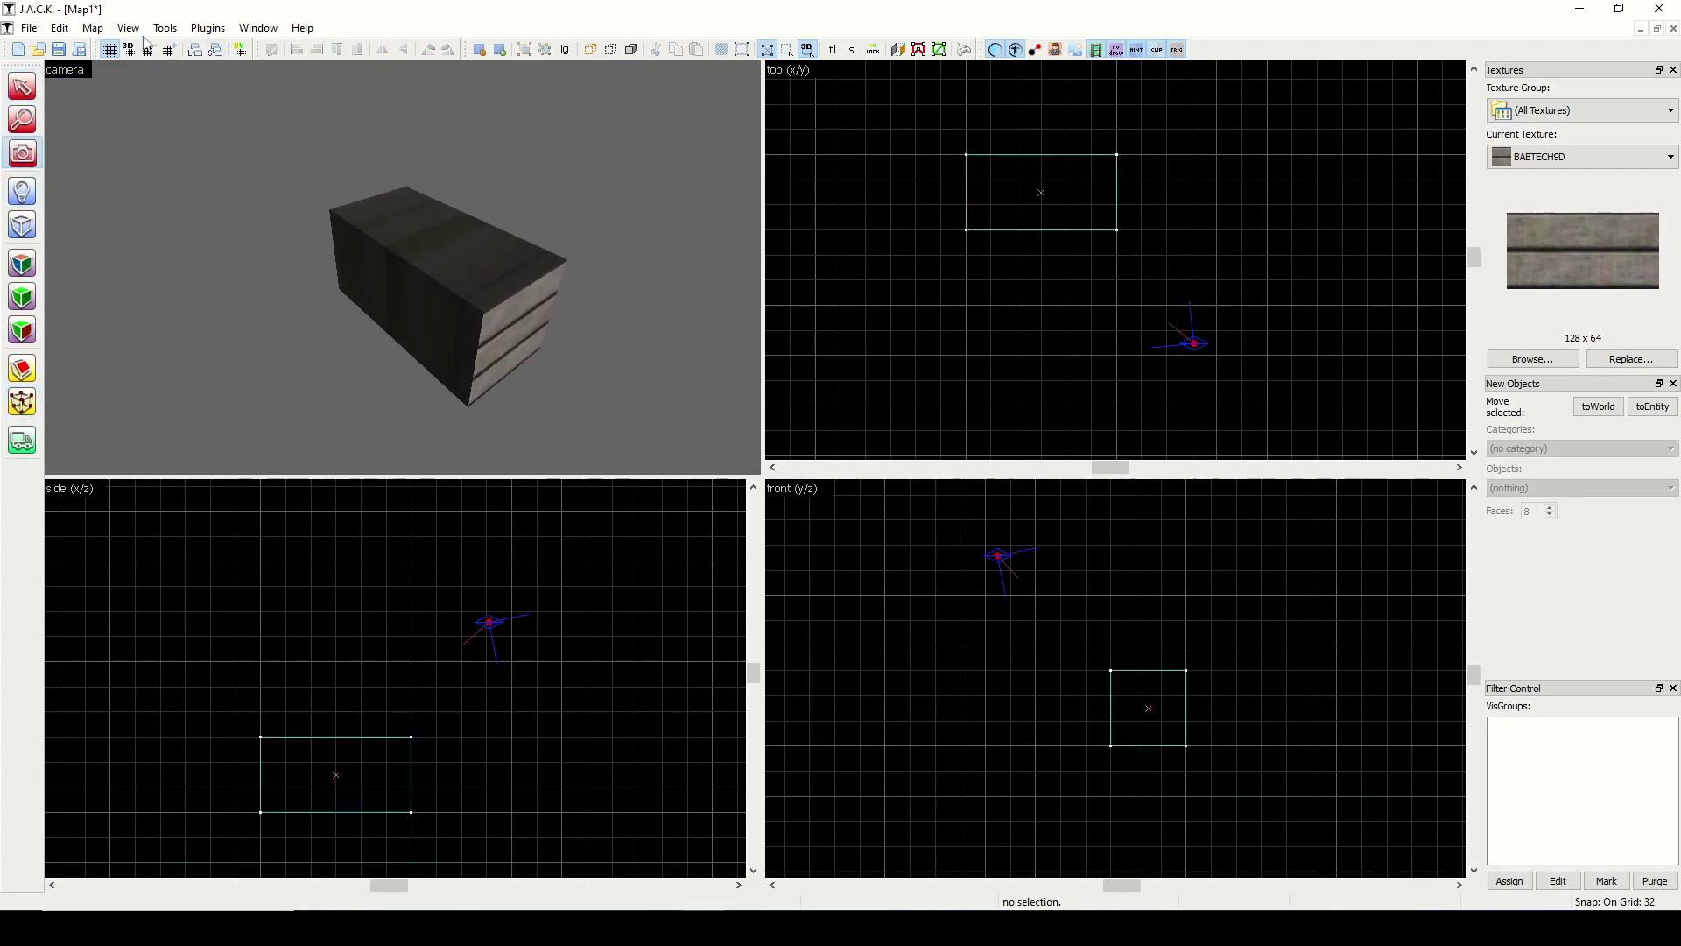
pyautogui.click(92, 27)
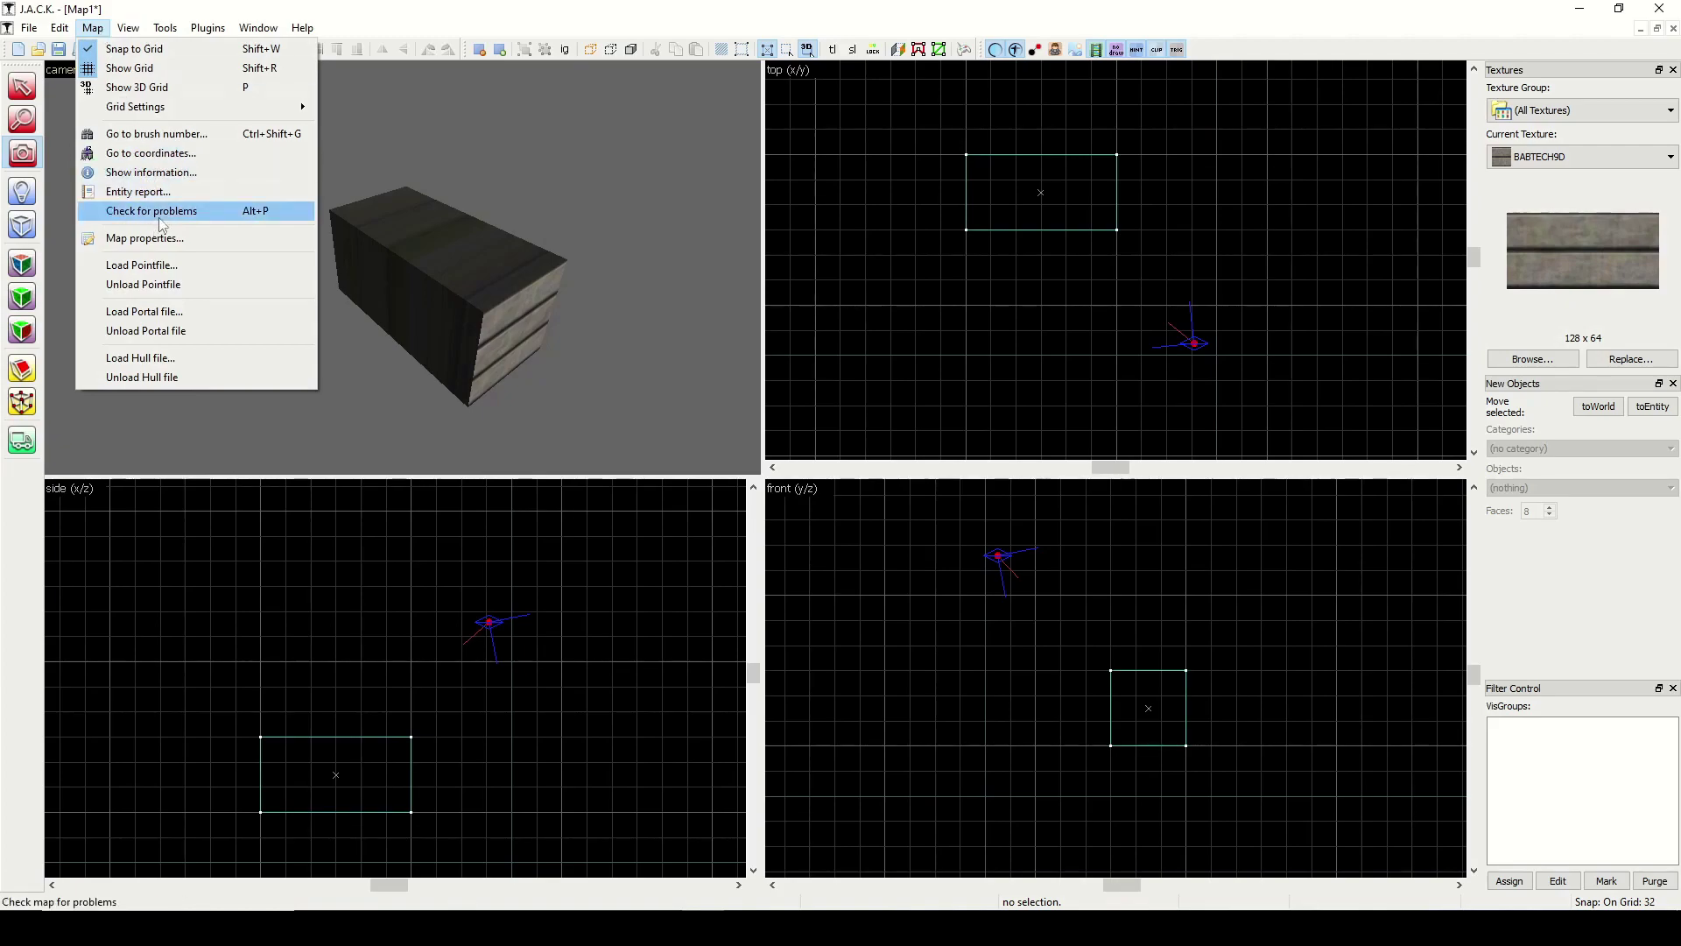
pyautogui.click(161, 213)
pyautogui.click(817, 377)
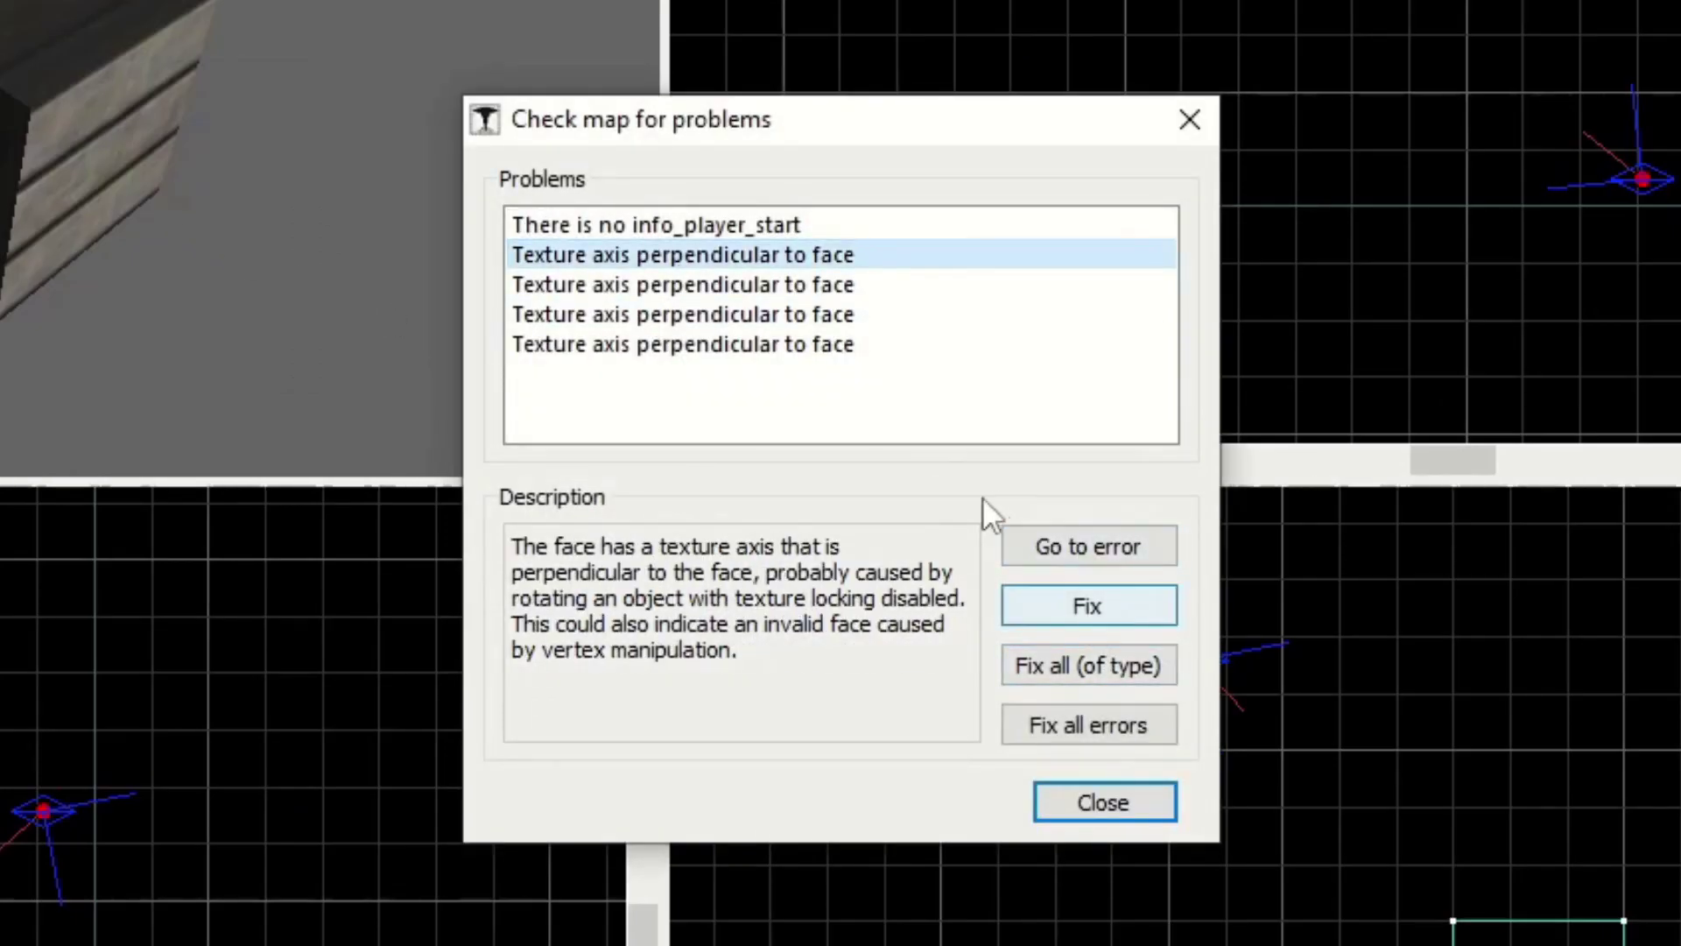
pyautogui.click(1042, 613)
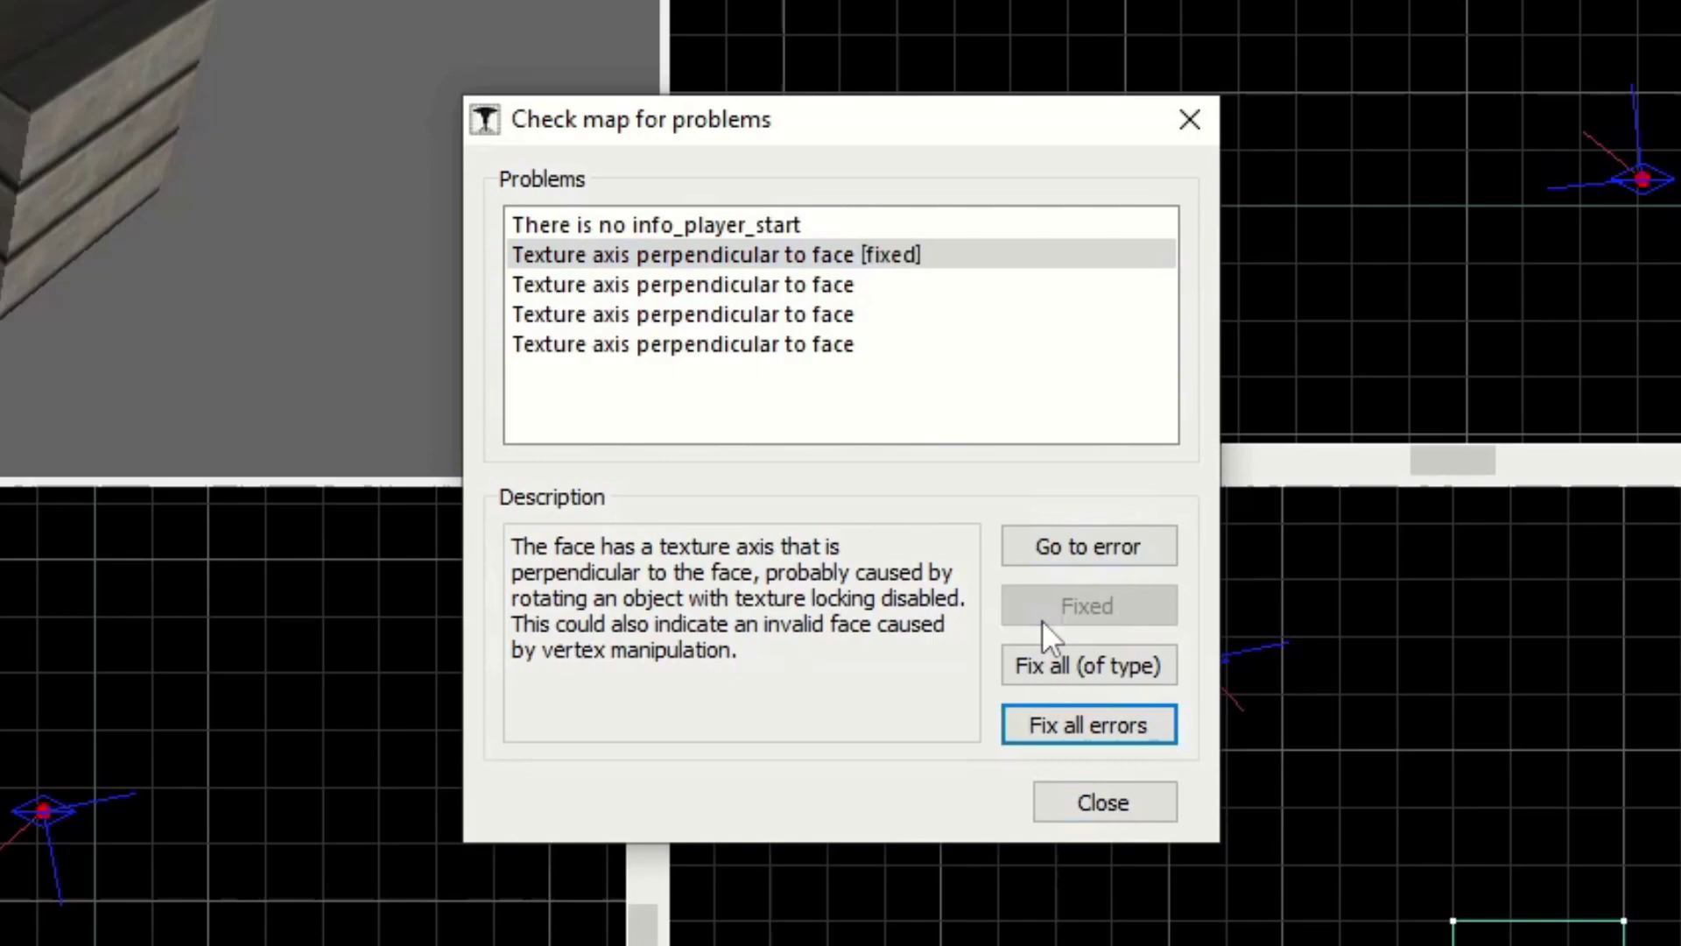
pyautogui.click(1184, 119)
# Step: Reset the texture alignment of the block's top face
pyautogui.hotkey('shift', 'a')
pyautogui.click(436, 171)
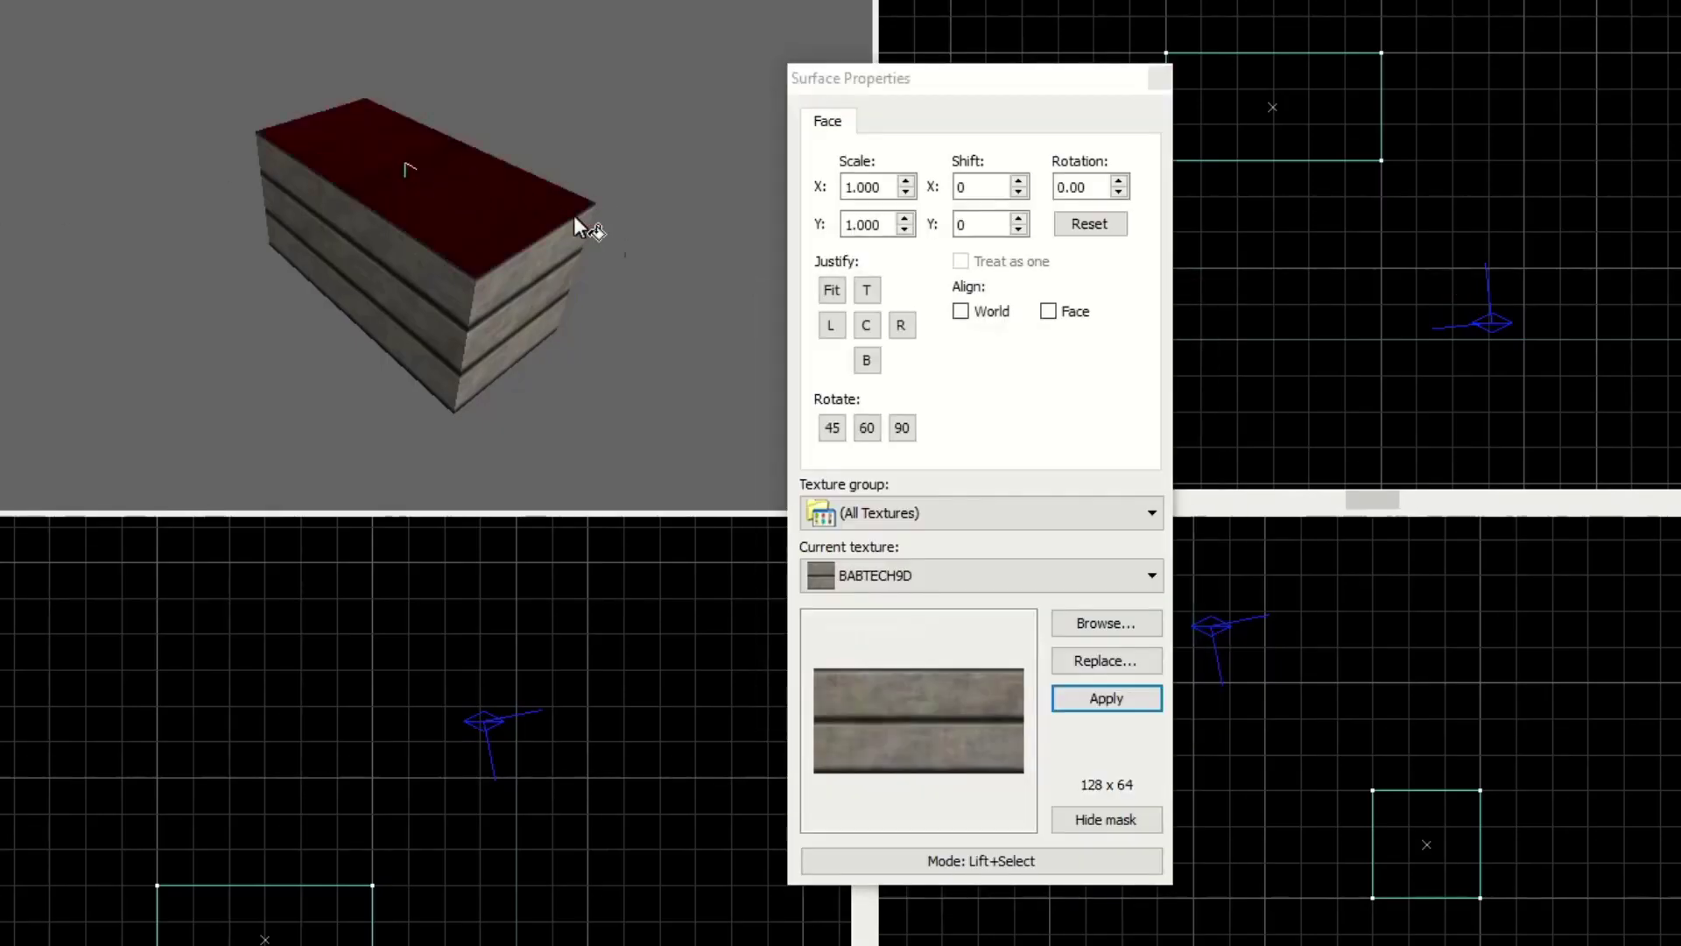
pyautogui.click(1086, 227)
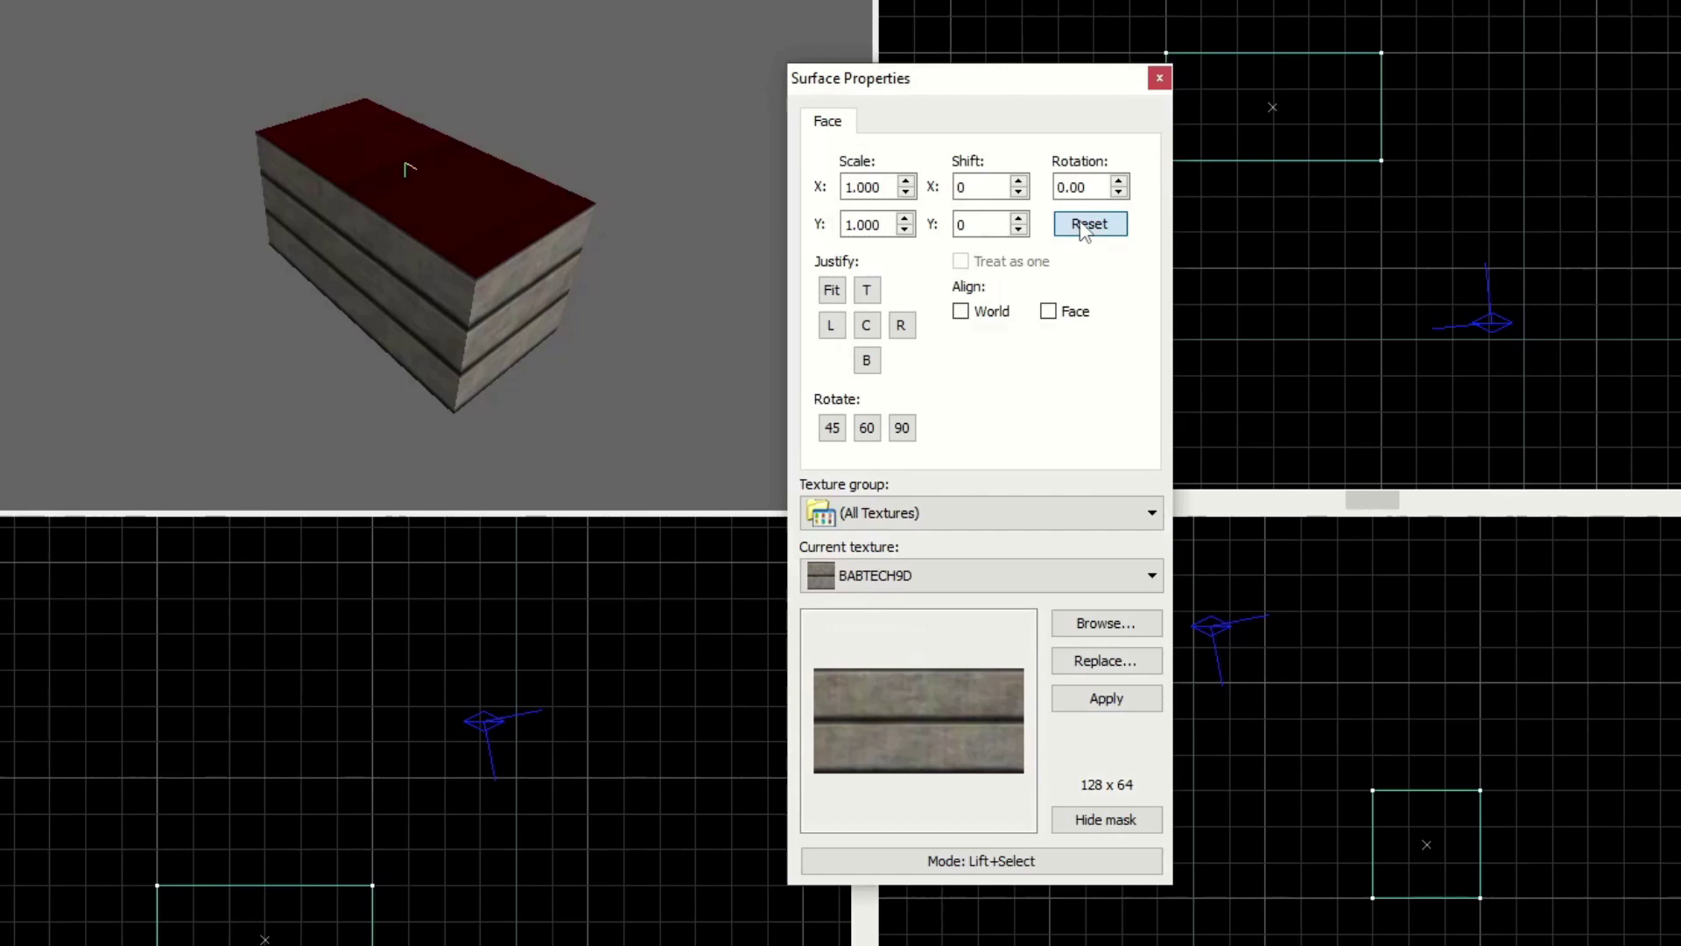
pyautogui.click(1086, 226)
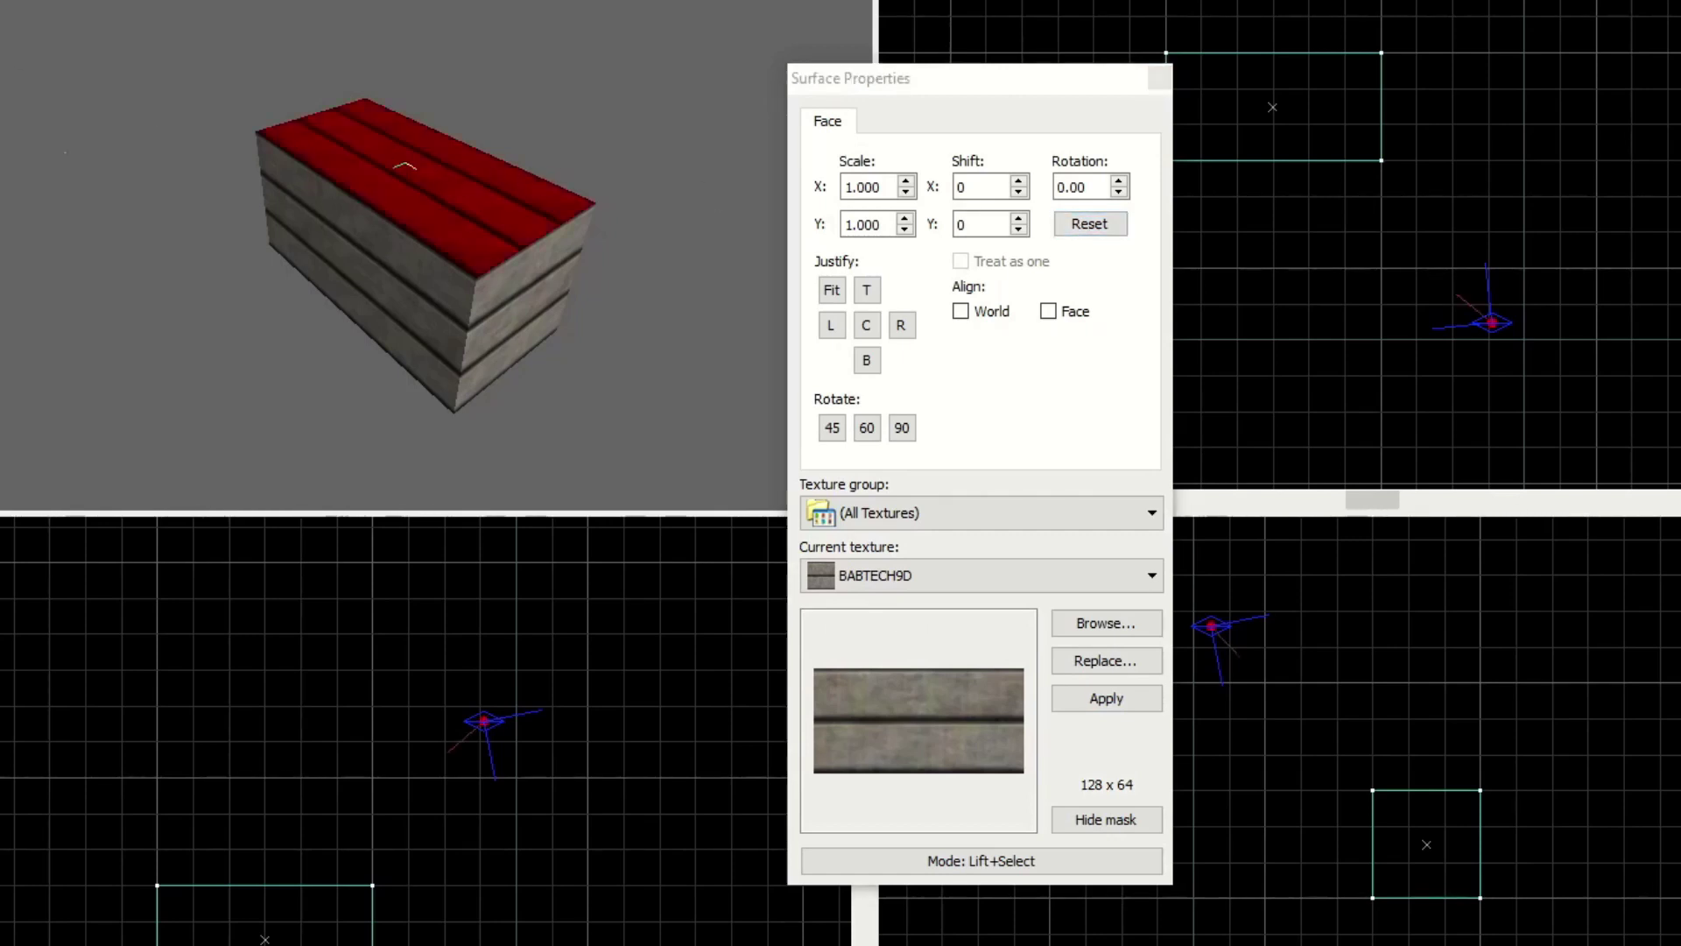
# Step: Select the block's two remaining faces with broken textures, including the underside, and reset their texture alignment together
pyautogui.press('z')
pyautogui.press('d')
pyautogui.press('w')
pyautogui.press('w')
pyautogui.press('s')
pyautogui.press('w')
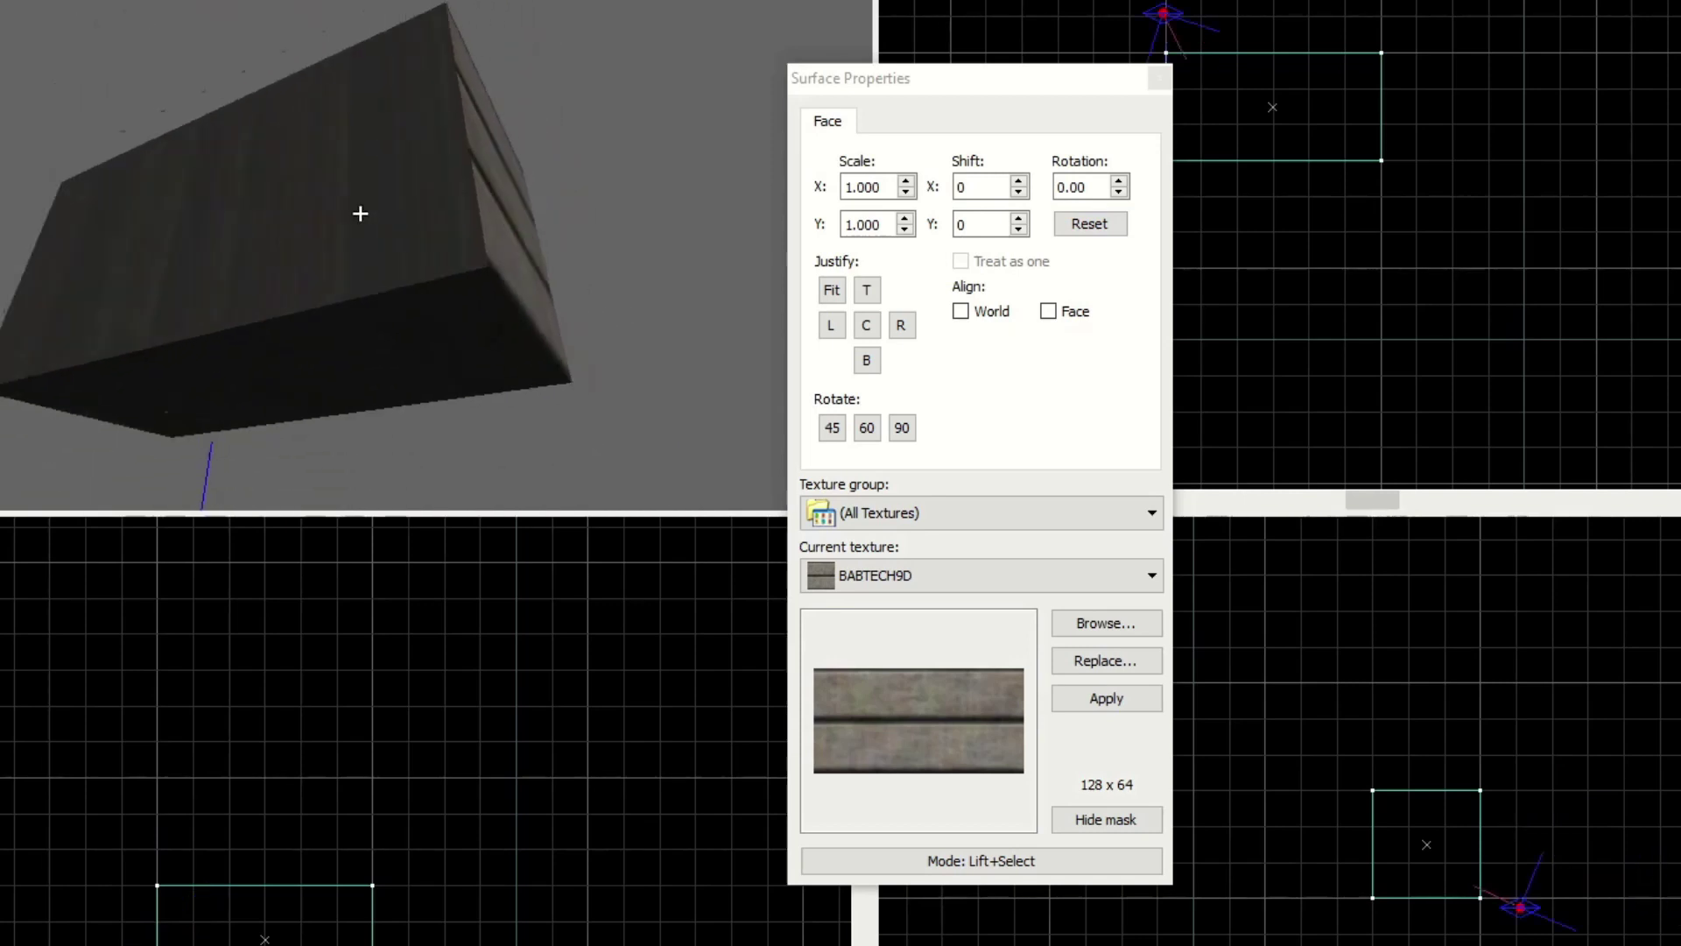
pyautogui.press('a')
pyautogui.press('z')
pyautogui.click(365, 185)
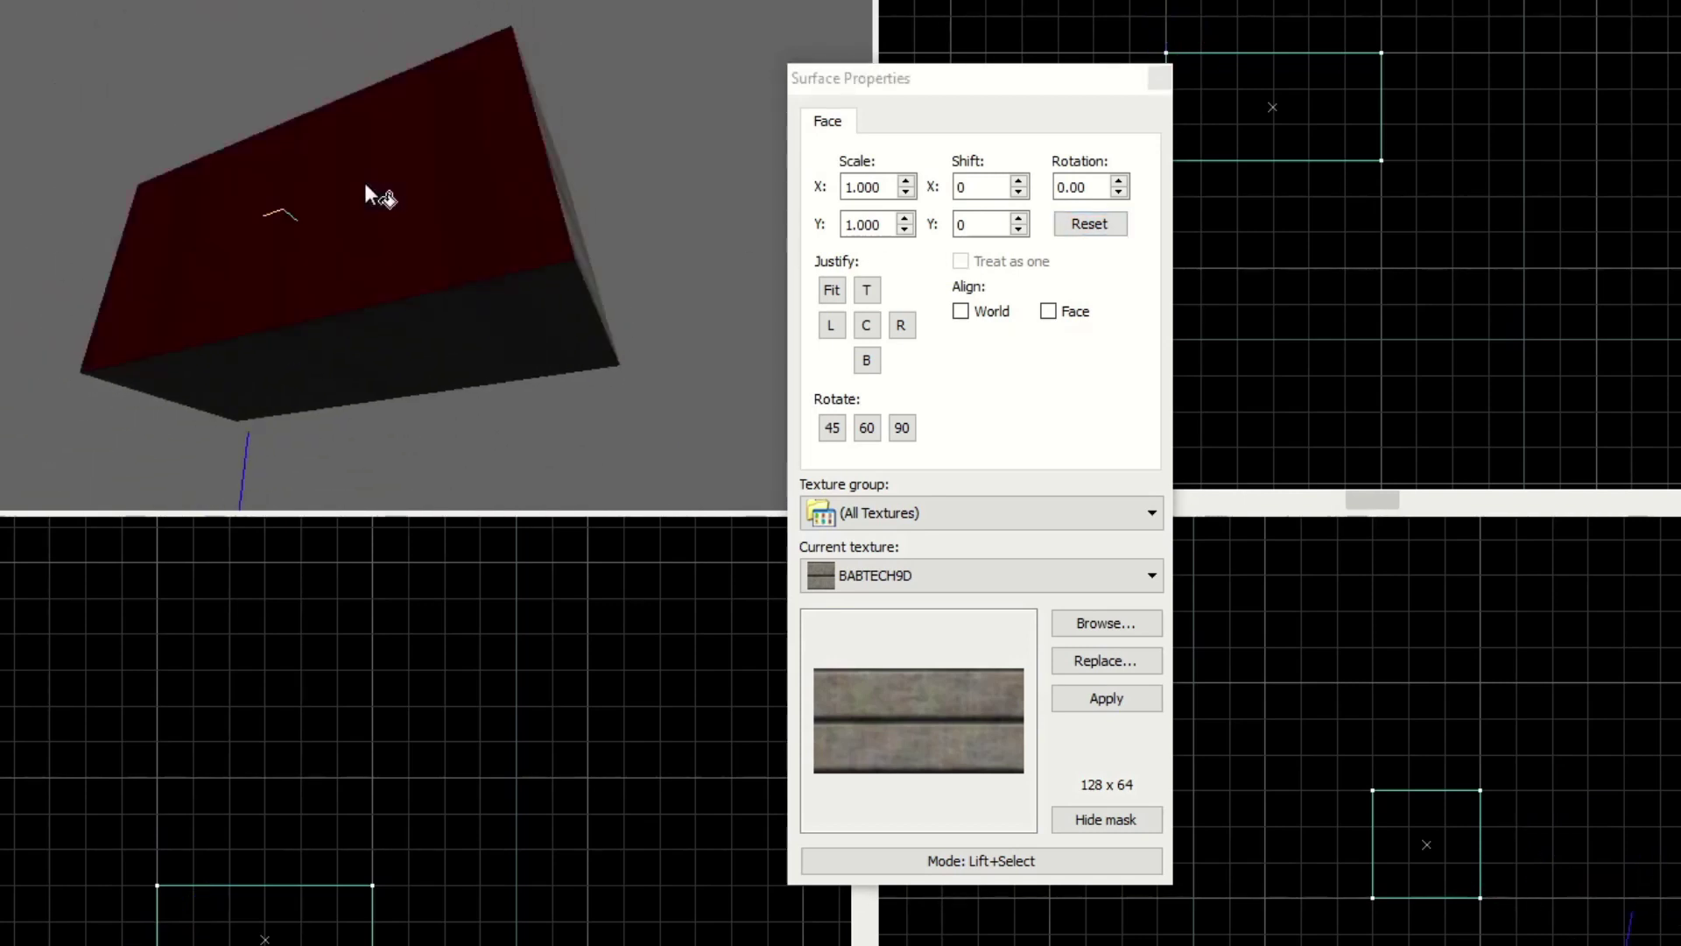
pyautogui.keyDown('ctrl'); pyautogui.click(457, 337); pyautogui.keyUp('ctrl')
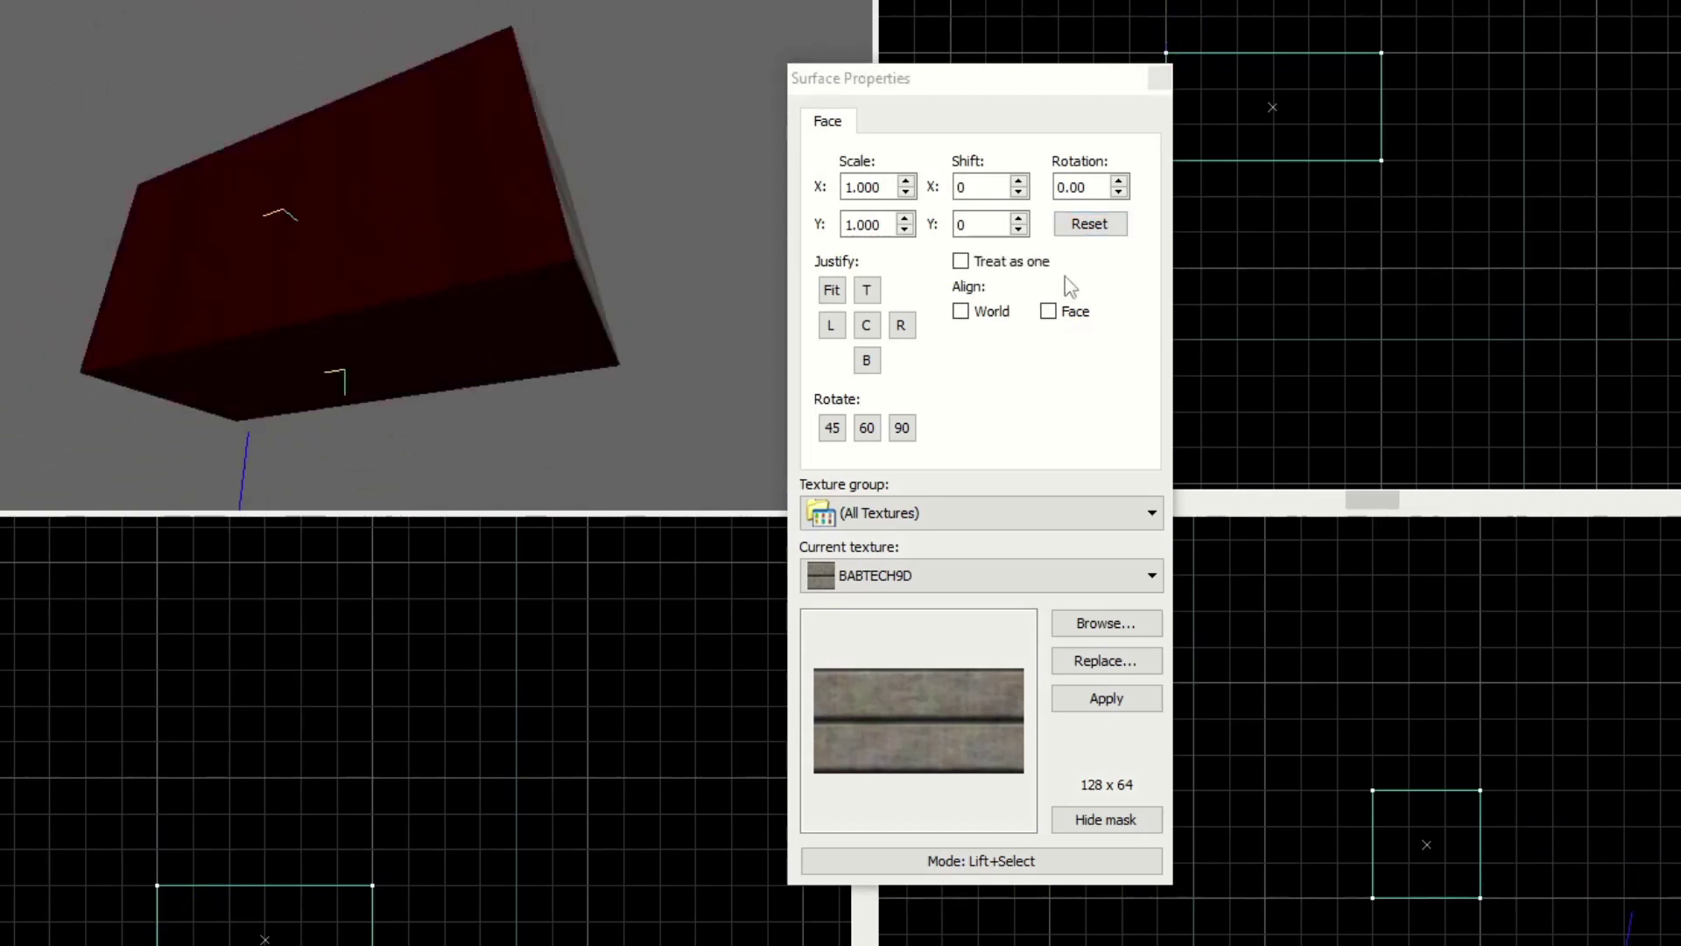
pyautogui.click(1089, 223)
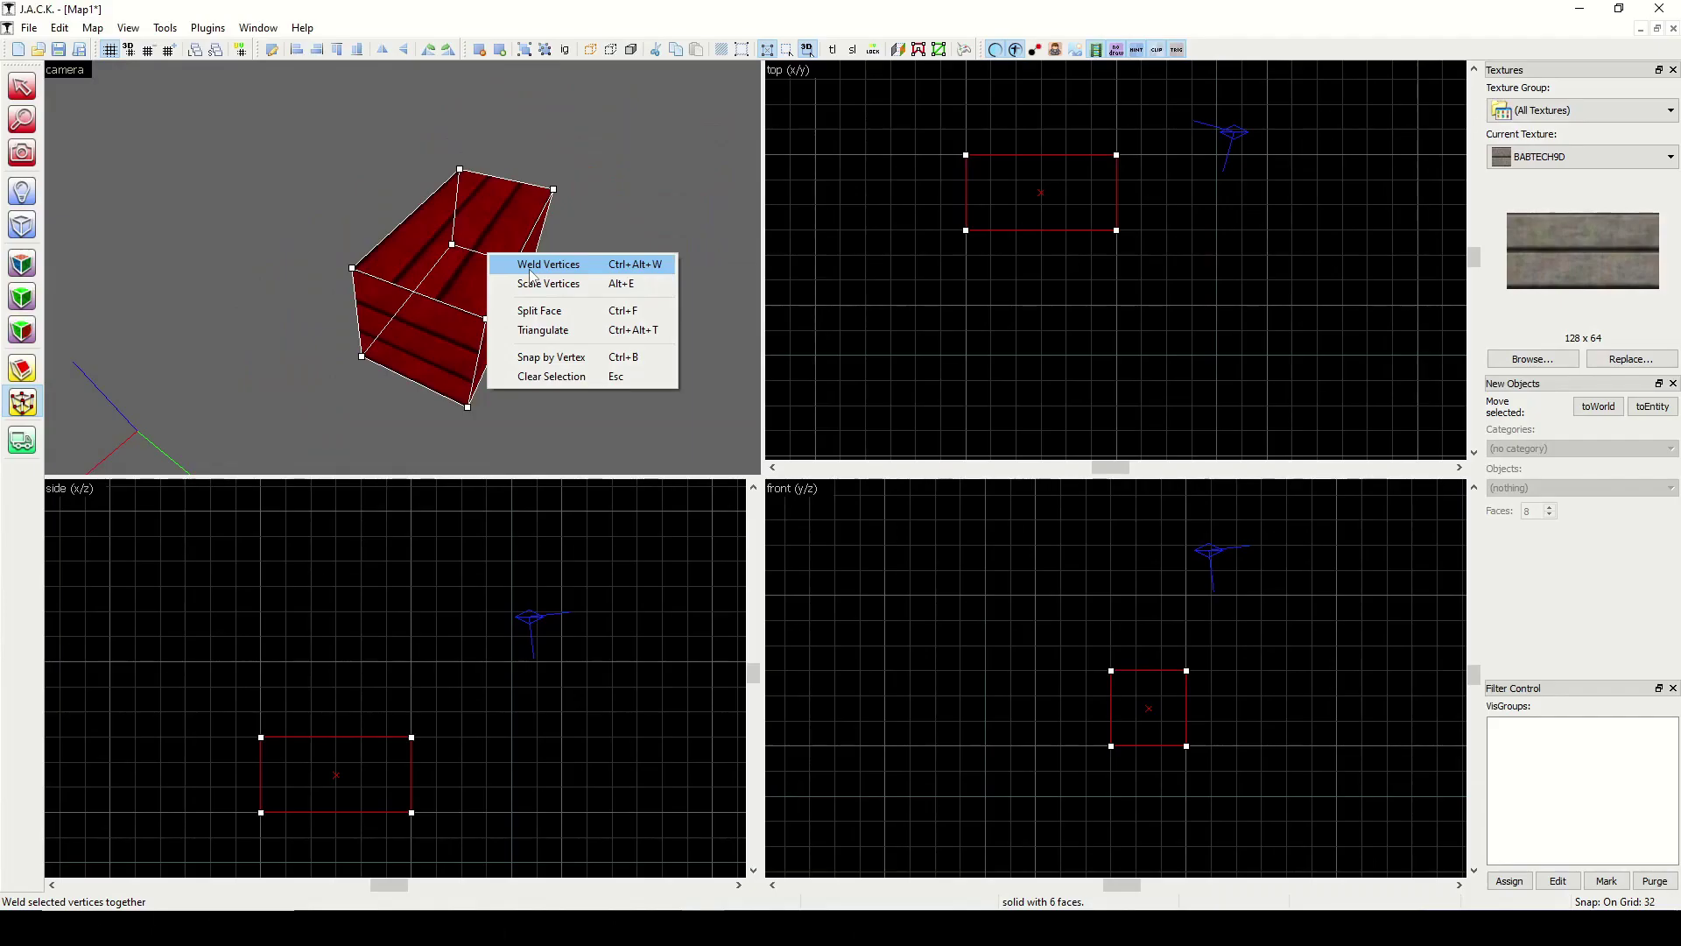
# Step: Weld the four vertices at one end of the block into a single point, and undo the weld
pyautogui.moveTo(1168, 128); pyautogui.dragTo(1085, 266)
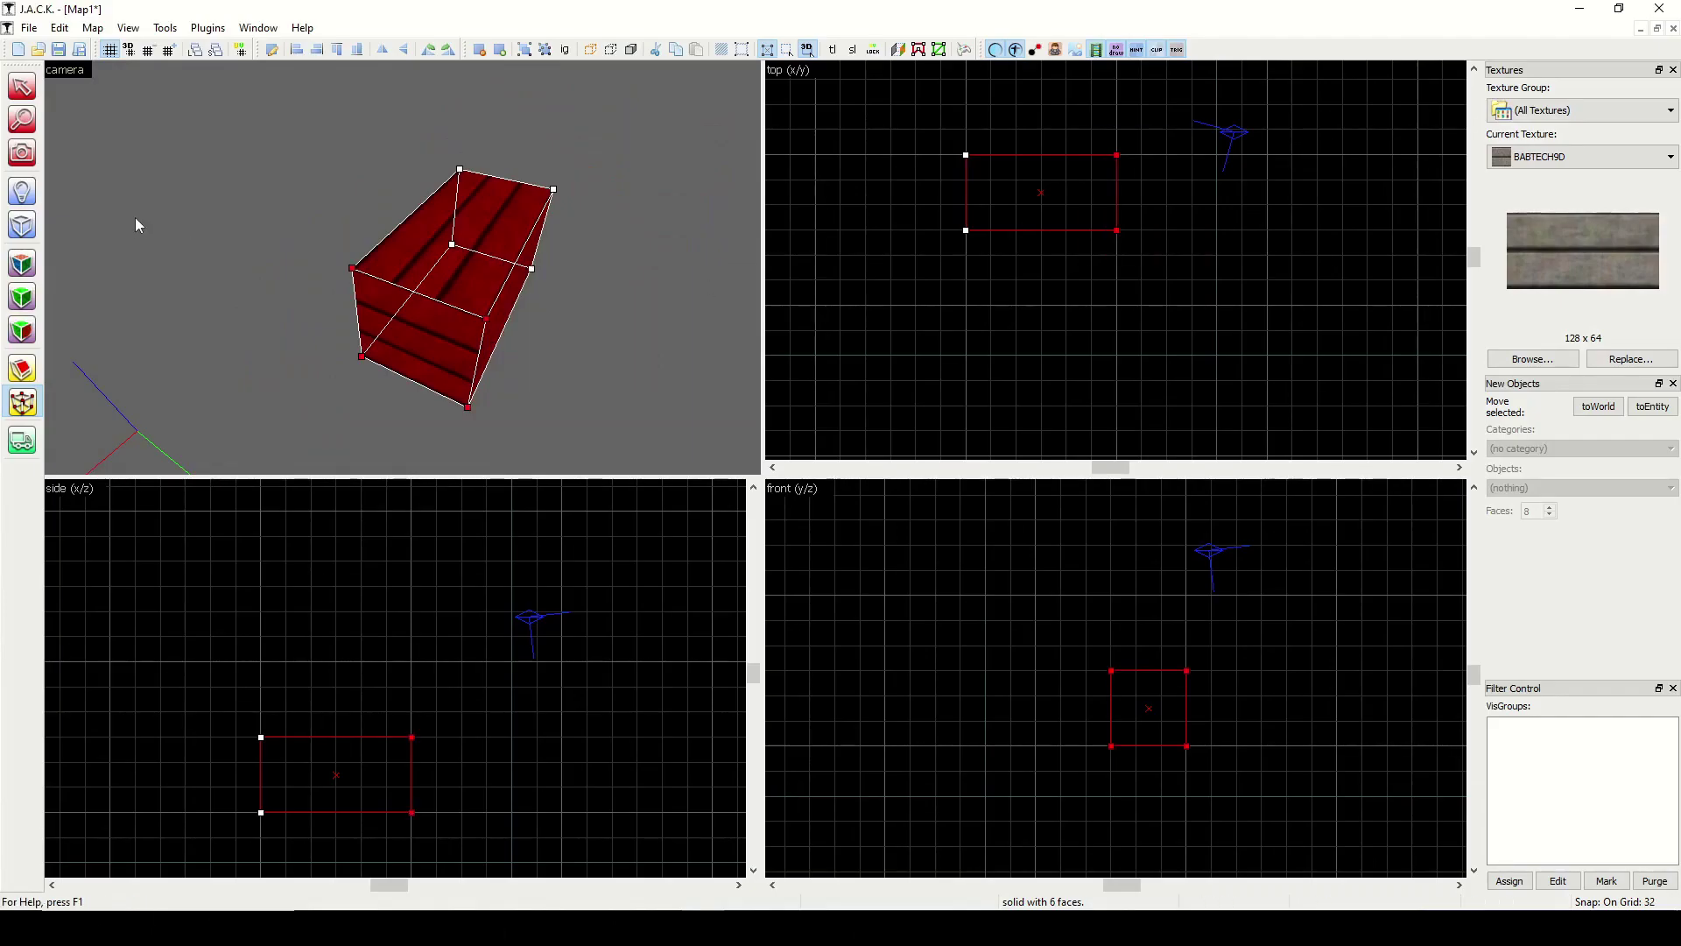
pyautogui.click(22, 154)
pyautogui.moveTo(403, 267); pyautogui.dragTo(402, 267)
pyautogui.moveTo(402, 267); pyautogui.dragTo(402, 267, button='right')
pyautogui.hotkey('shift', 'v')
pyautogui.rightClick(465, 242)
pyautogui.click(520, 254)
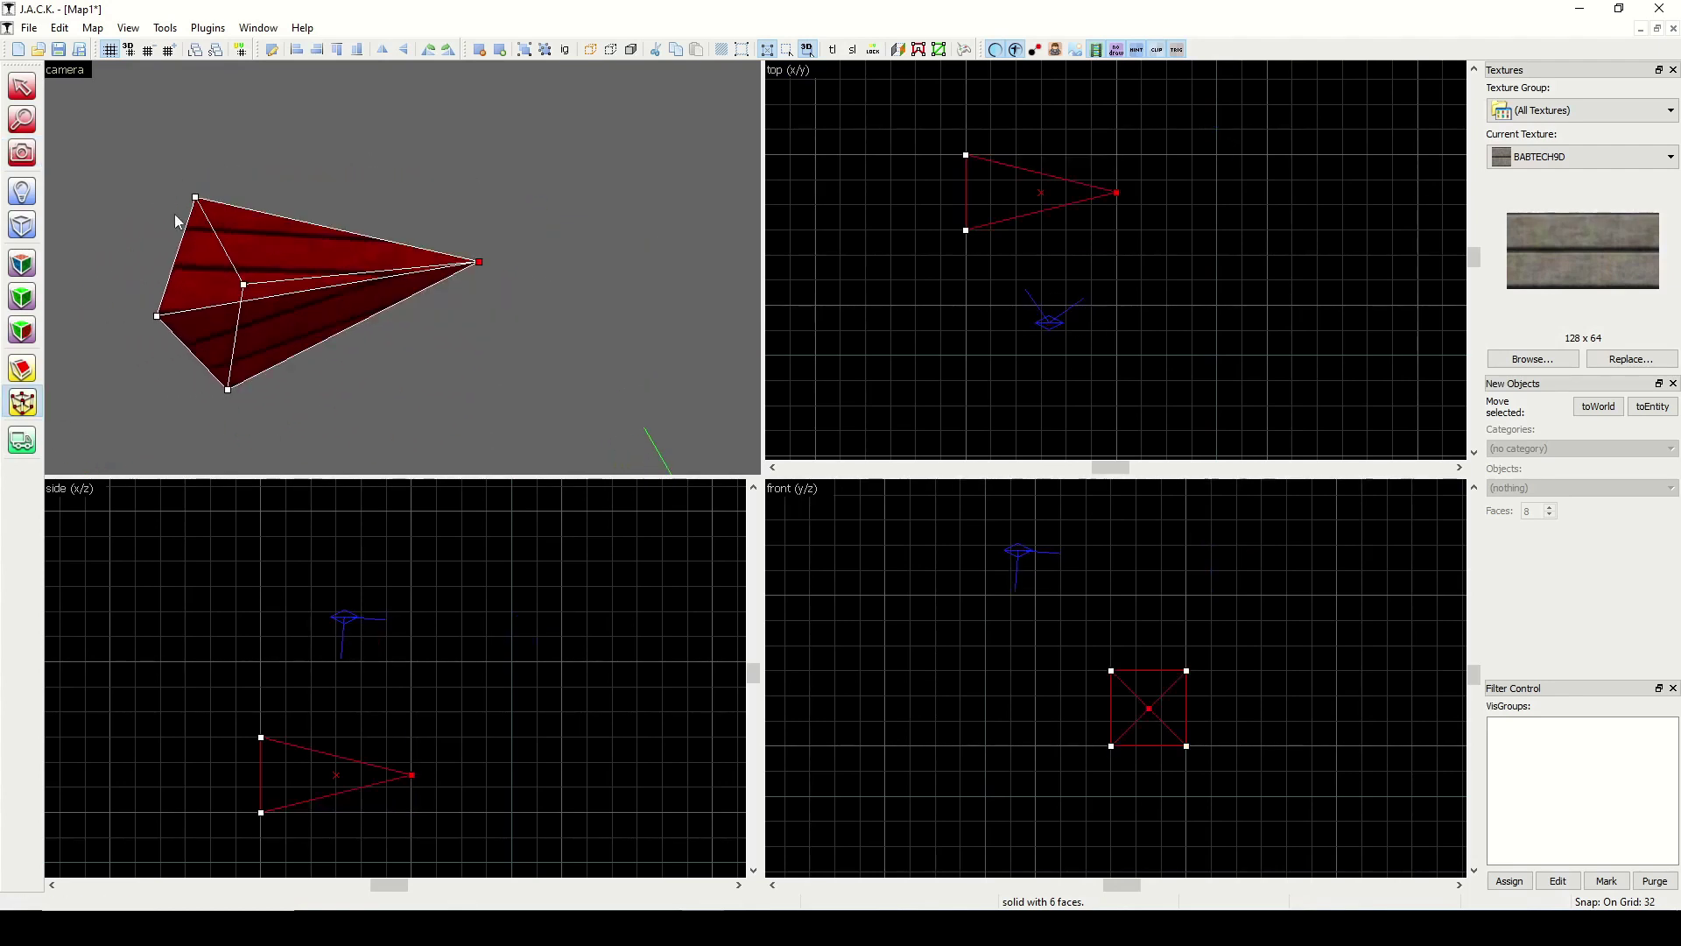
pyautogui.hotkey('ctrl', 'z')
# Step: Select the block's four upper vertices and scale them to 1.6 with no coordinates locked
pyautogui.rightClick(382, 265)
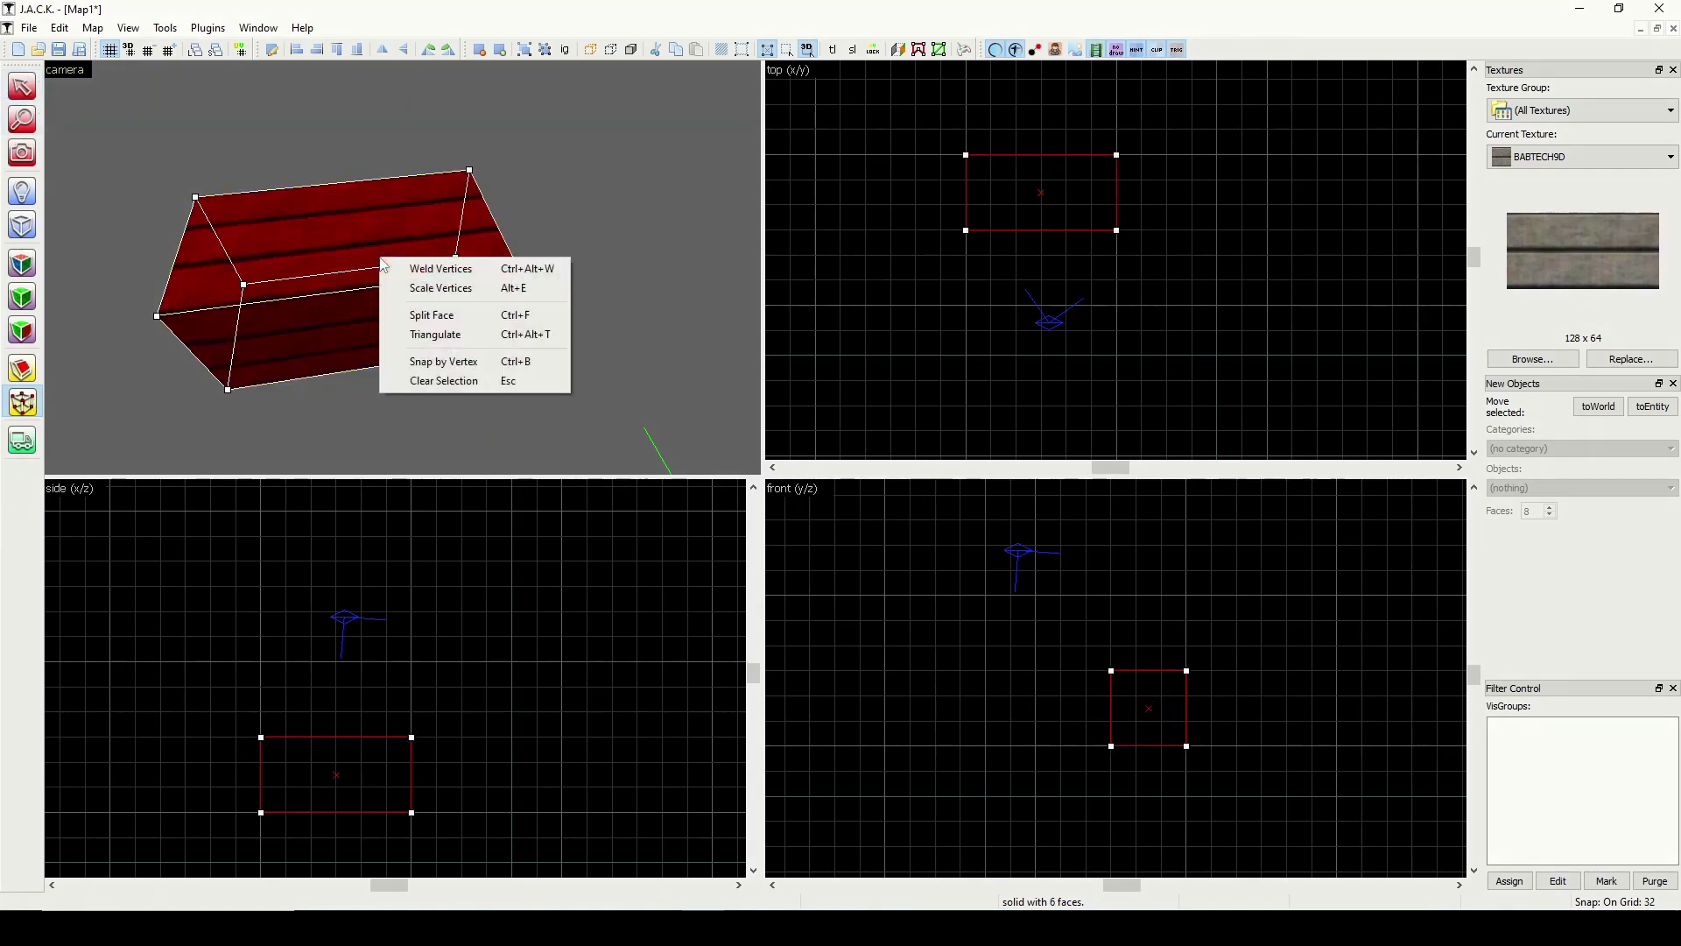
pyautogui.press('Escape')
pyautogui.moveTo(1060, 646); pyautogui.dragTo(1229, 693)
pyautogui.rightClick(1143, 687)
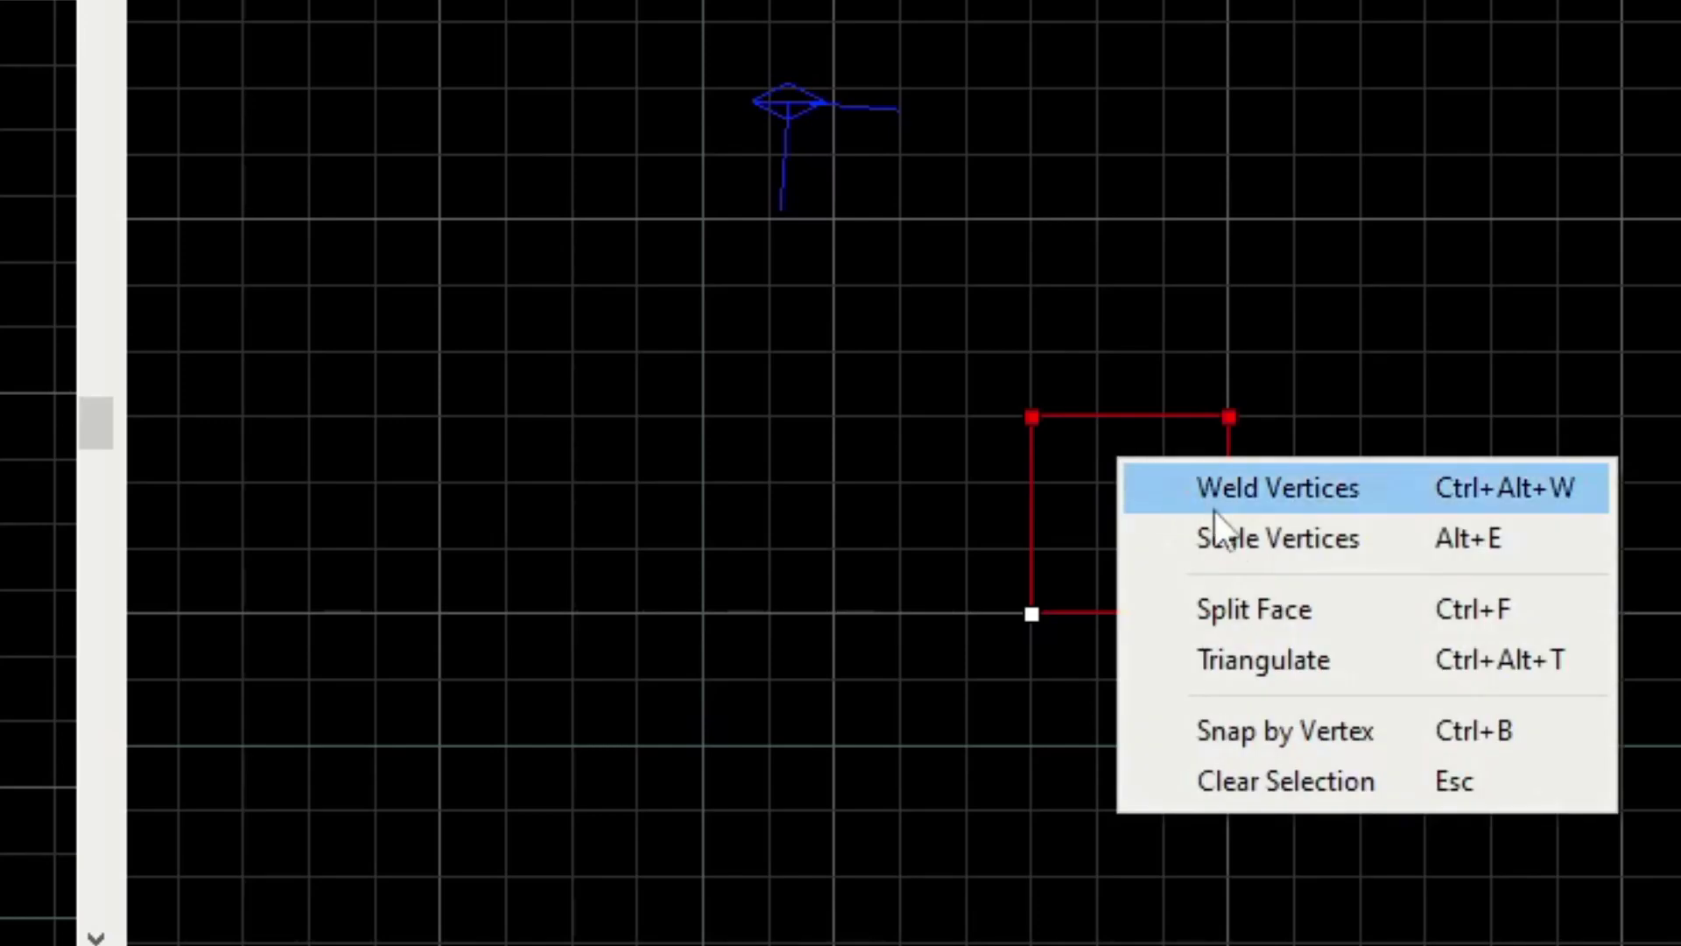
pyautogui.click(1233, 538)
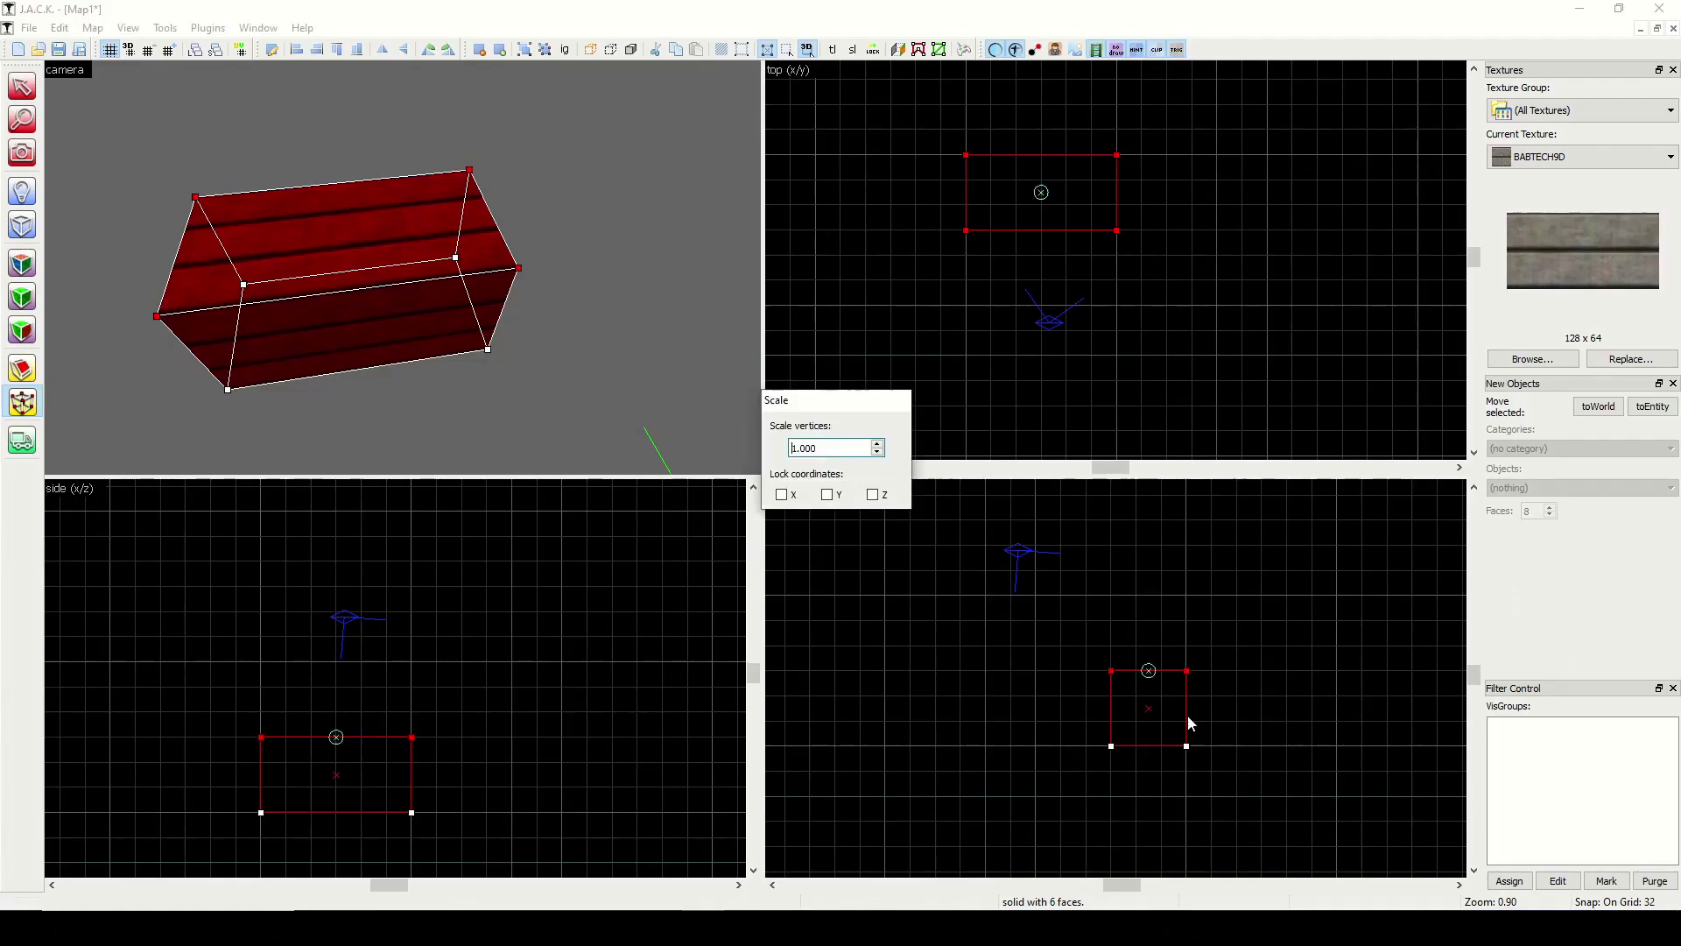
pyautogui.click(877, 445)
pyautogui.click(877, 445)
pyautogui.click(876, 445)
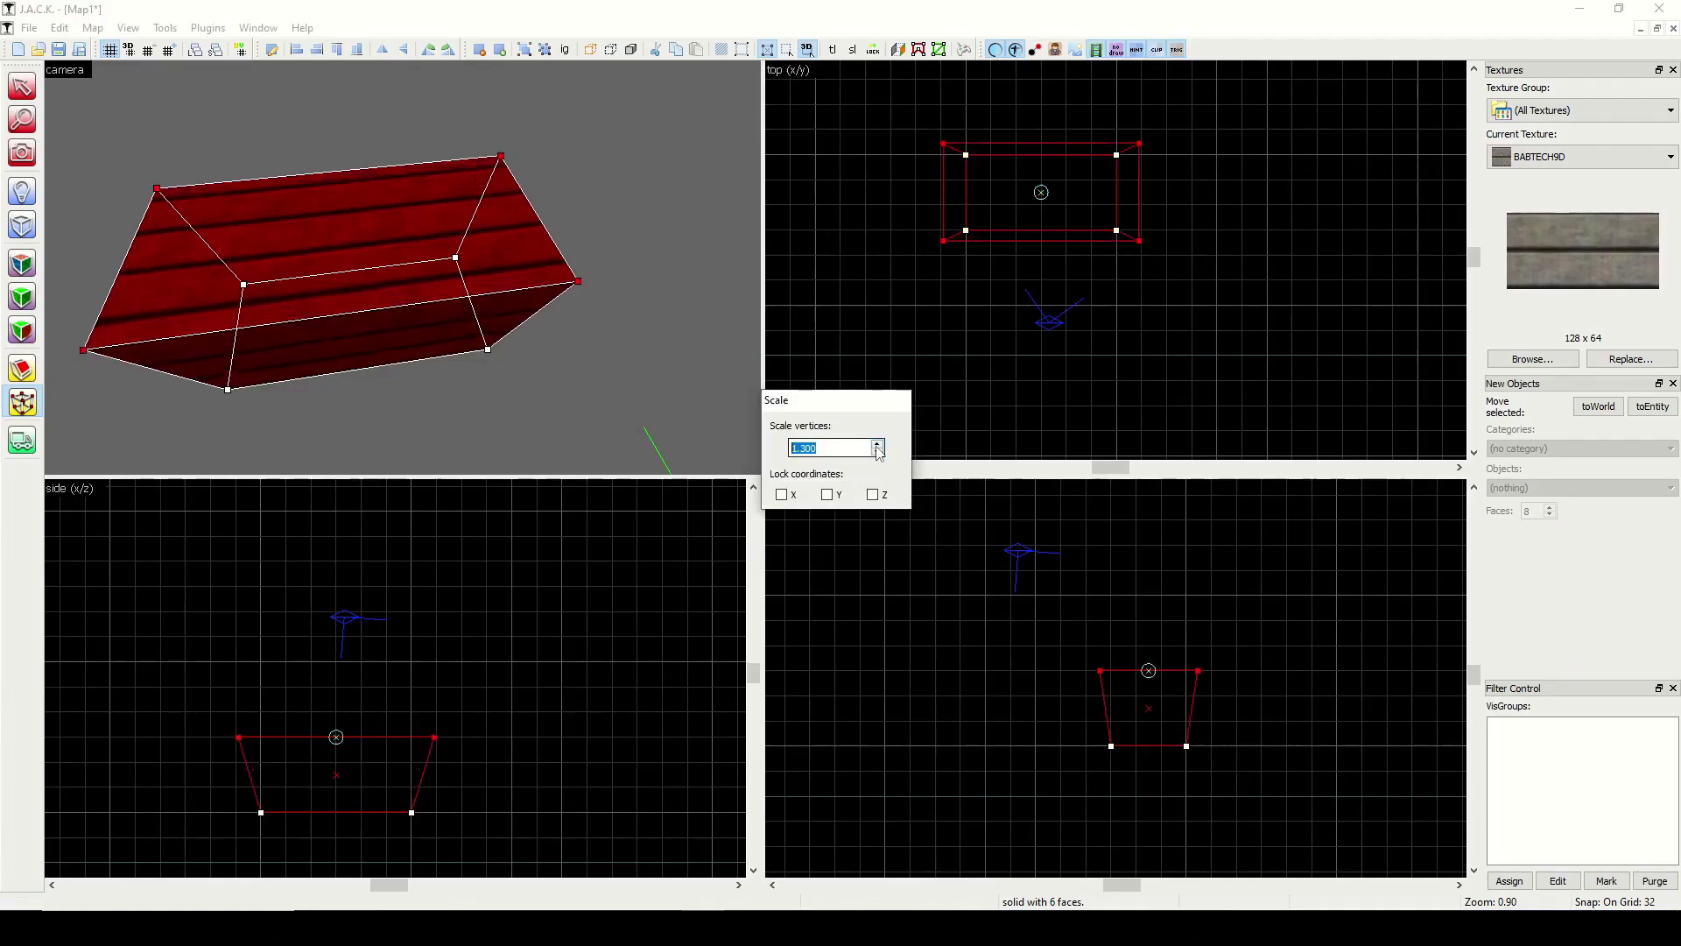
pyautogui.click(877, 445)
pyautogui.click(877, 445)
pyautogui.click(877, 445)
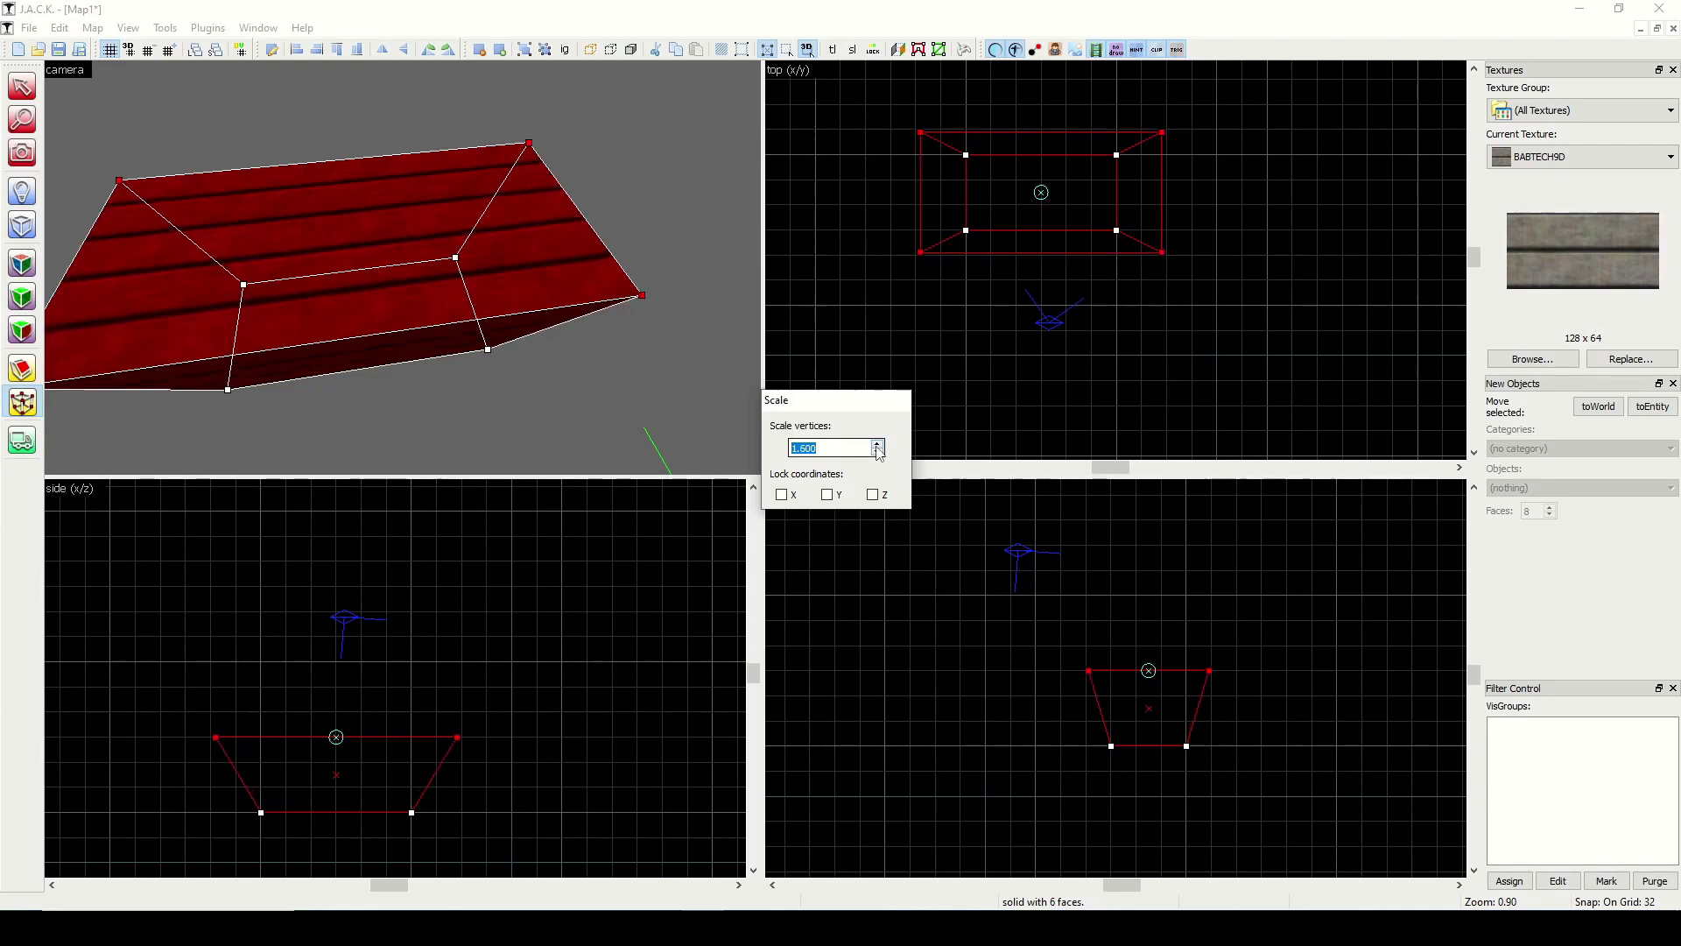
# Step: Check the flared block from several angles and reset the vertex scale to 1.000
pyautogui.press('z')
pyautogui.press('w')
pyautogui.press('s')
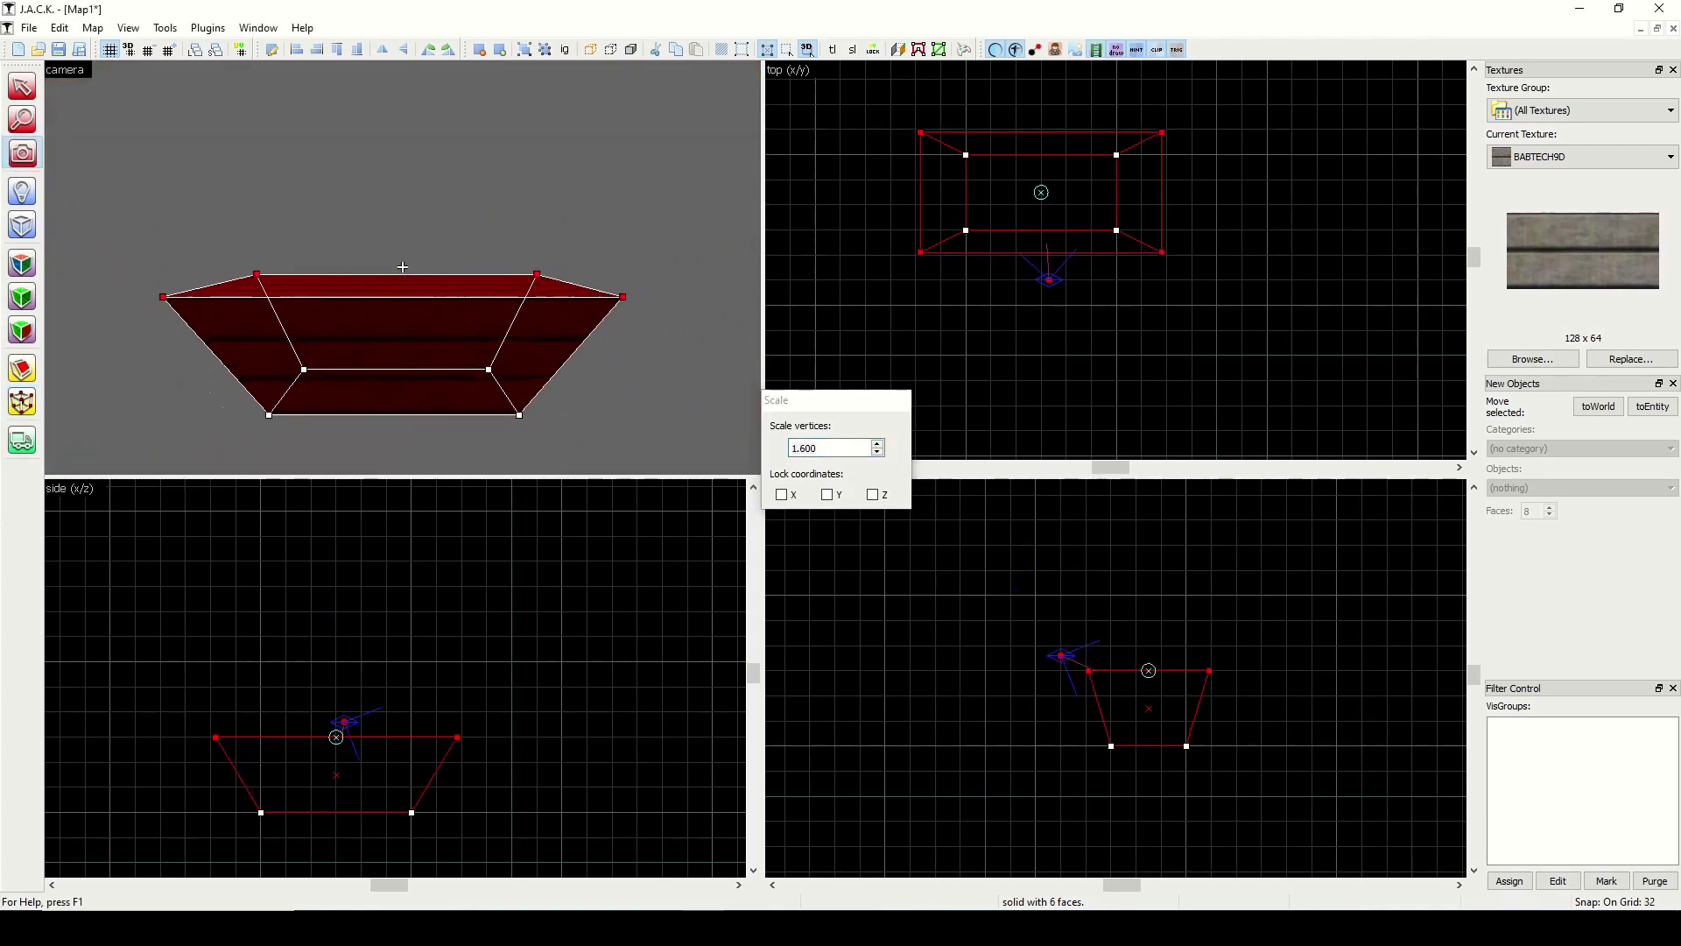
pyautogui.press('a')
pyautogui.press('w')
pyautogui.moveTo(402, 266); pyautogui.dragTo(402, 266)
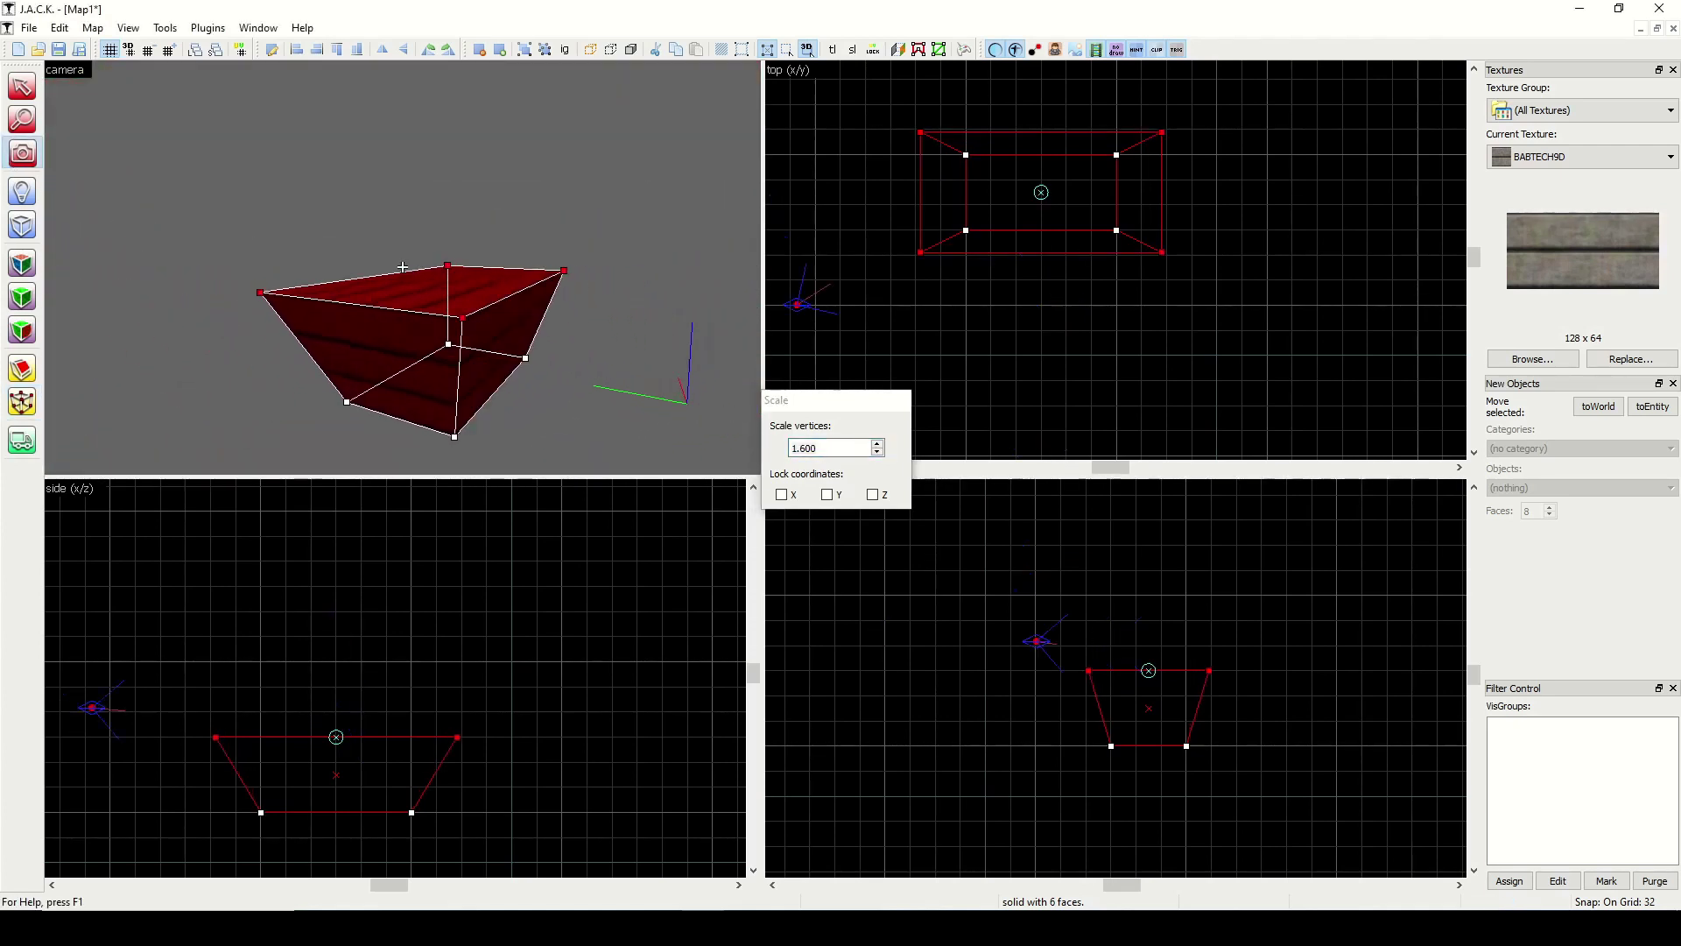
pyautogui.click(877, 451)
pyautogui.click(877, 451)
pyautogui.moveTo(877, 451); pyautogui.dragTo(876, 443)
pyautogui.click(877, 452)
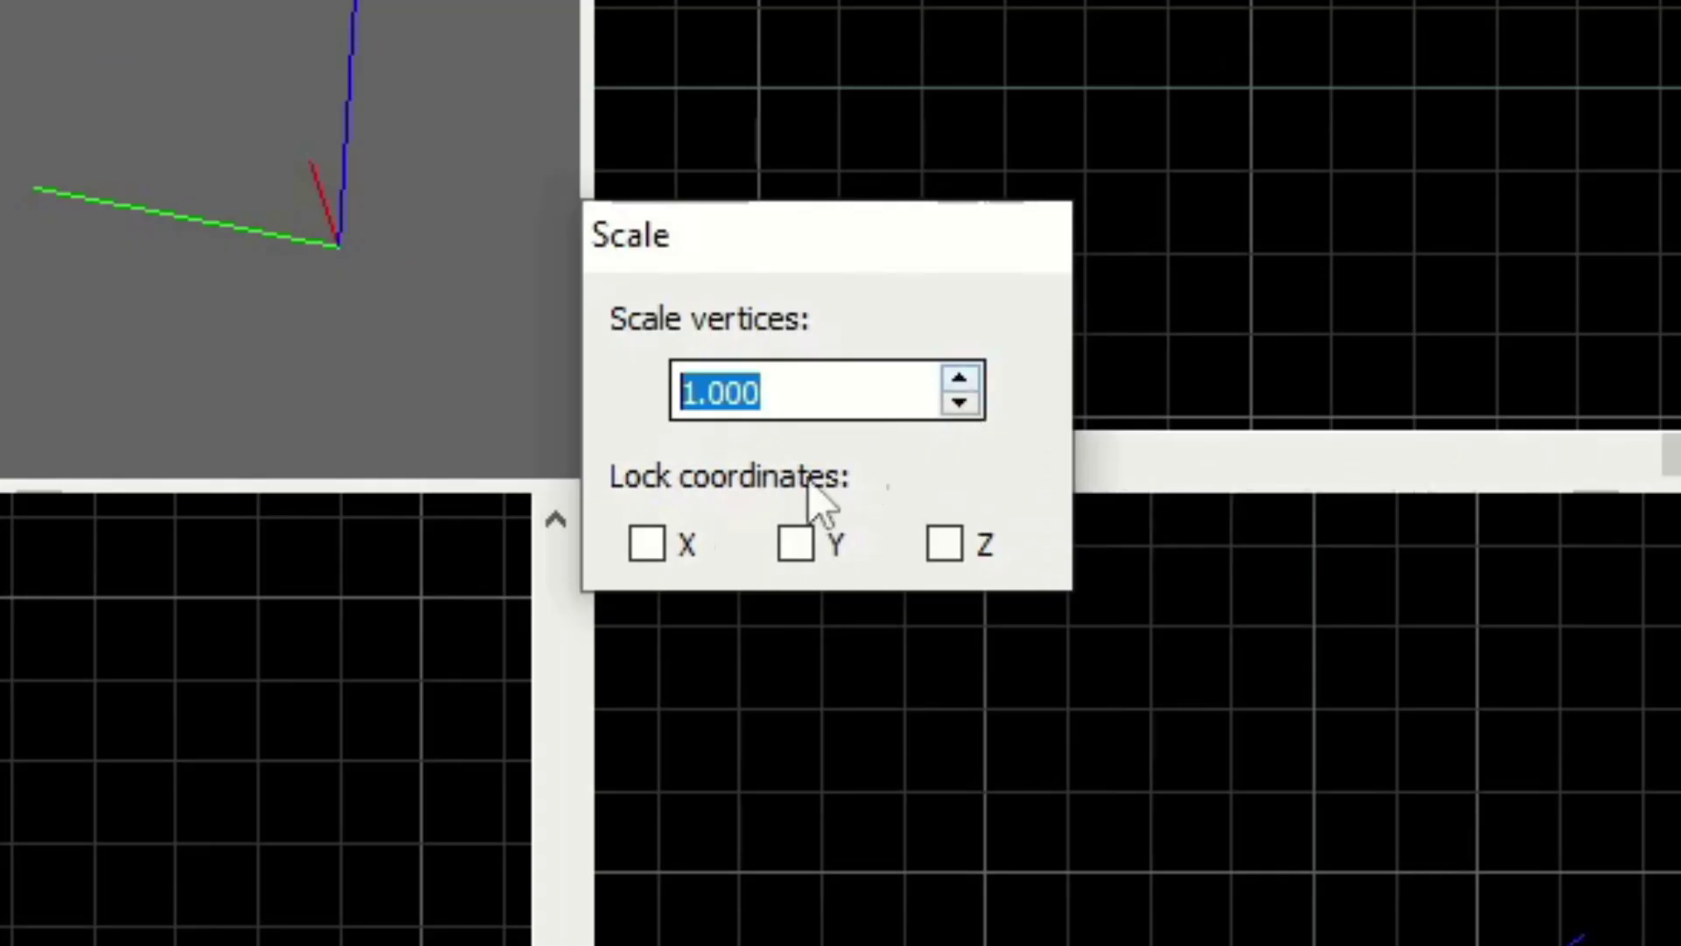
# Step: Scale the upper vertices to 2.4 with the X coordinate locked, and also widen them along X
pyautogui.click(648, 545)
pyautogui.moveTo(960, 379); pyautogui.dragTo(960, 378)
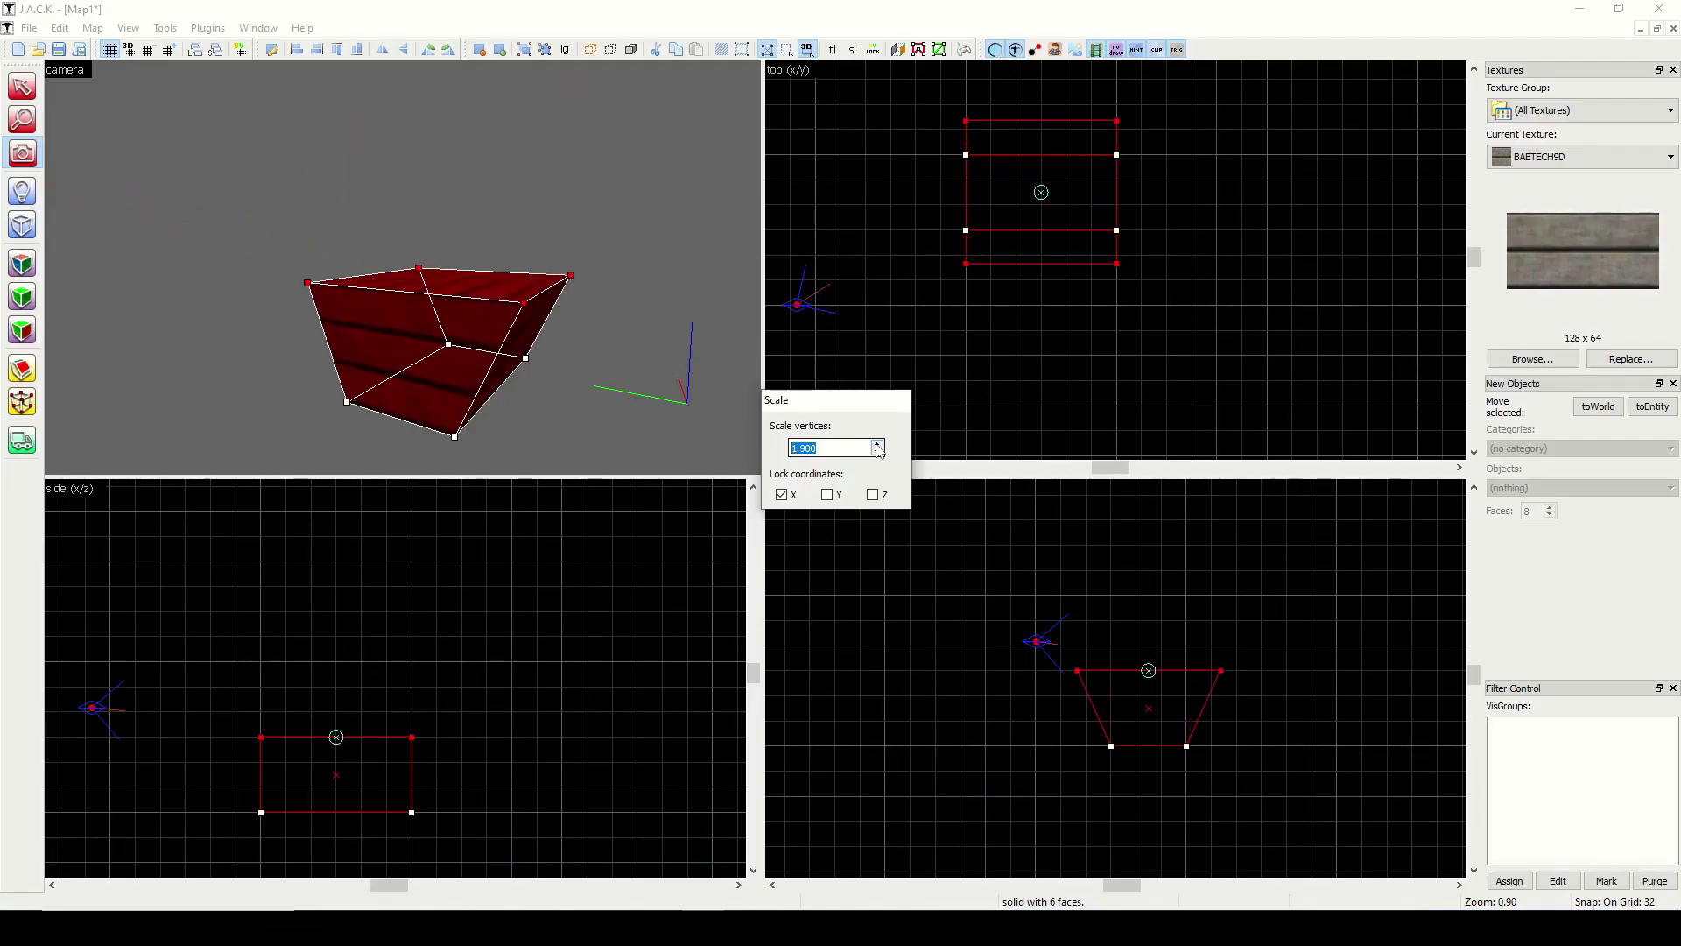
pyautogui.moveTo(878, 445); pyautogui.dragTo(878, 445)
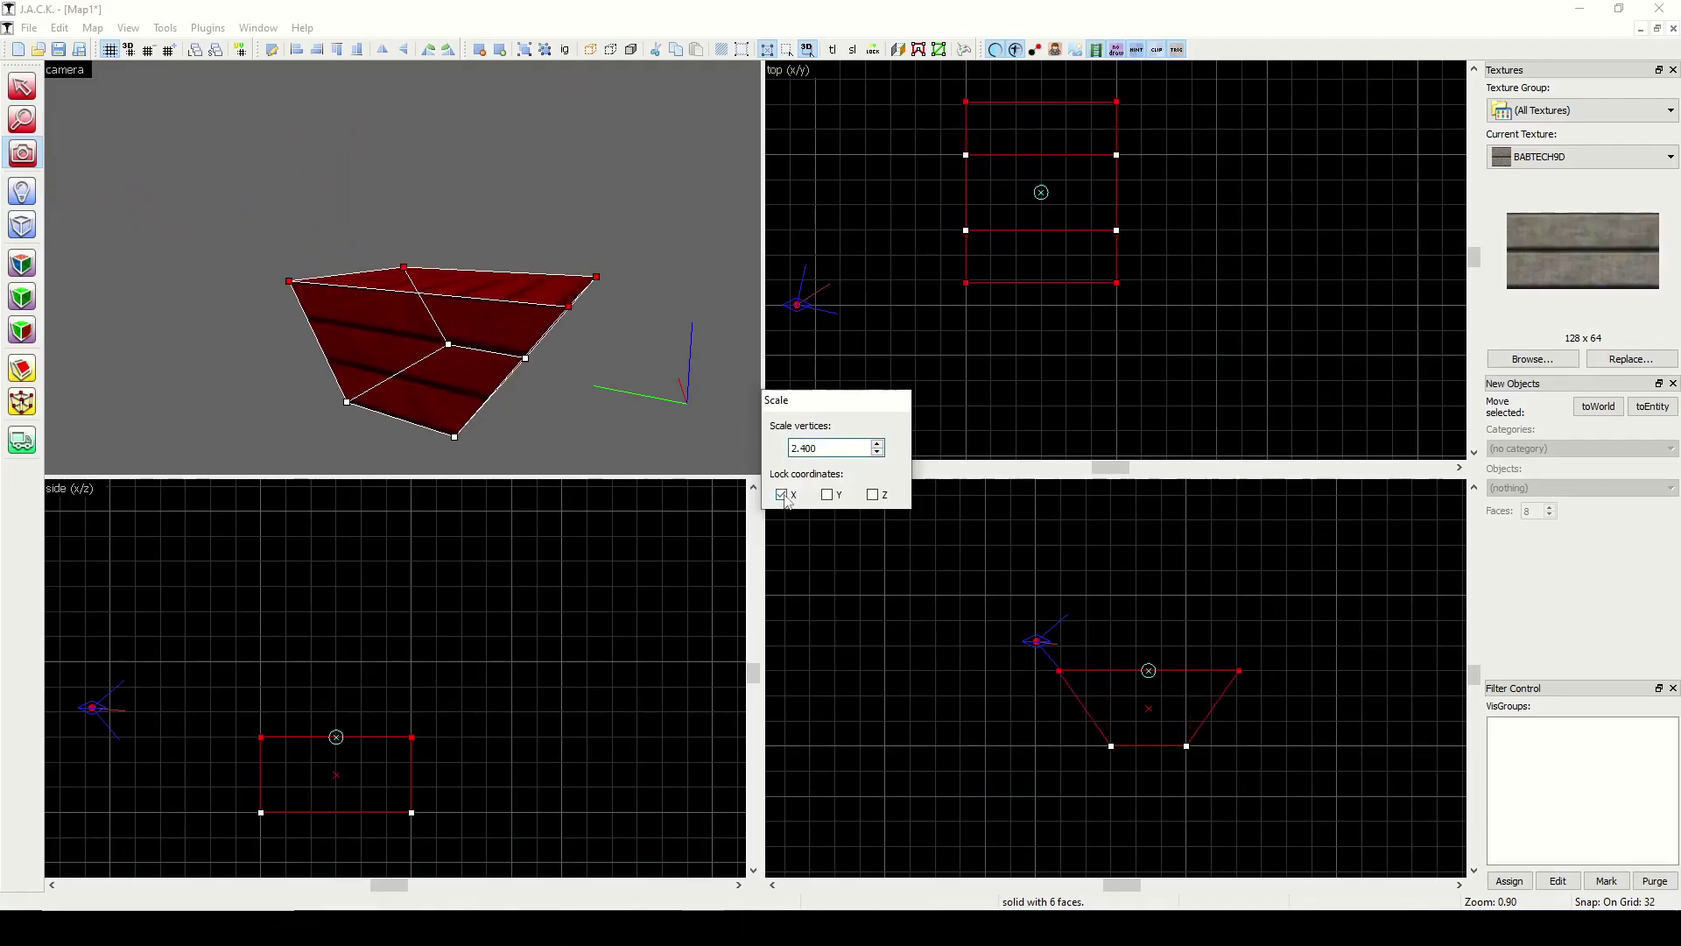
pyautogui.moveTo(877, 445); pyautogui.dragTo(878, 448)
pyautogui.rightClick(281, 177)
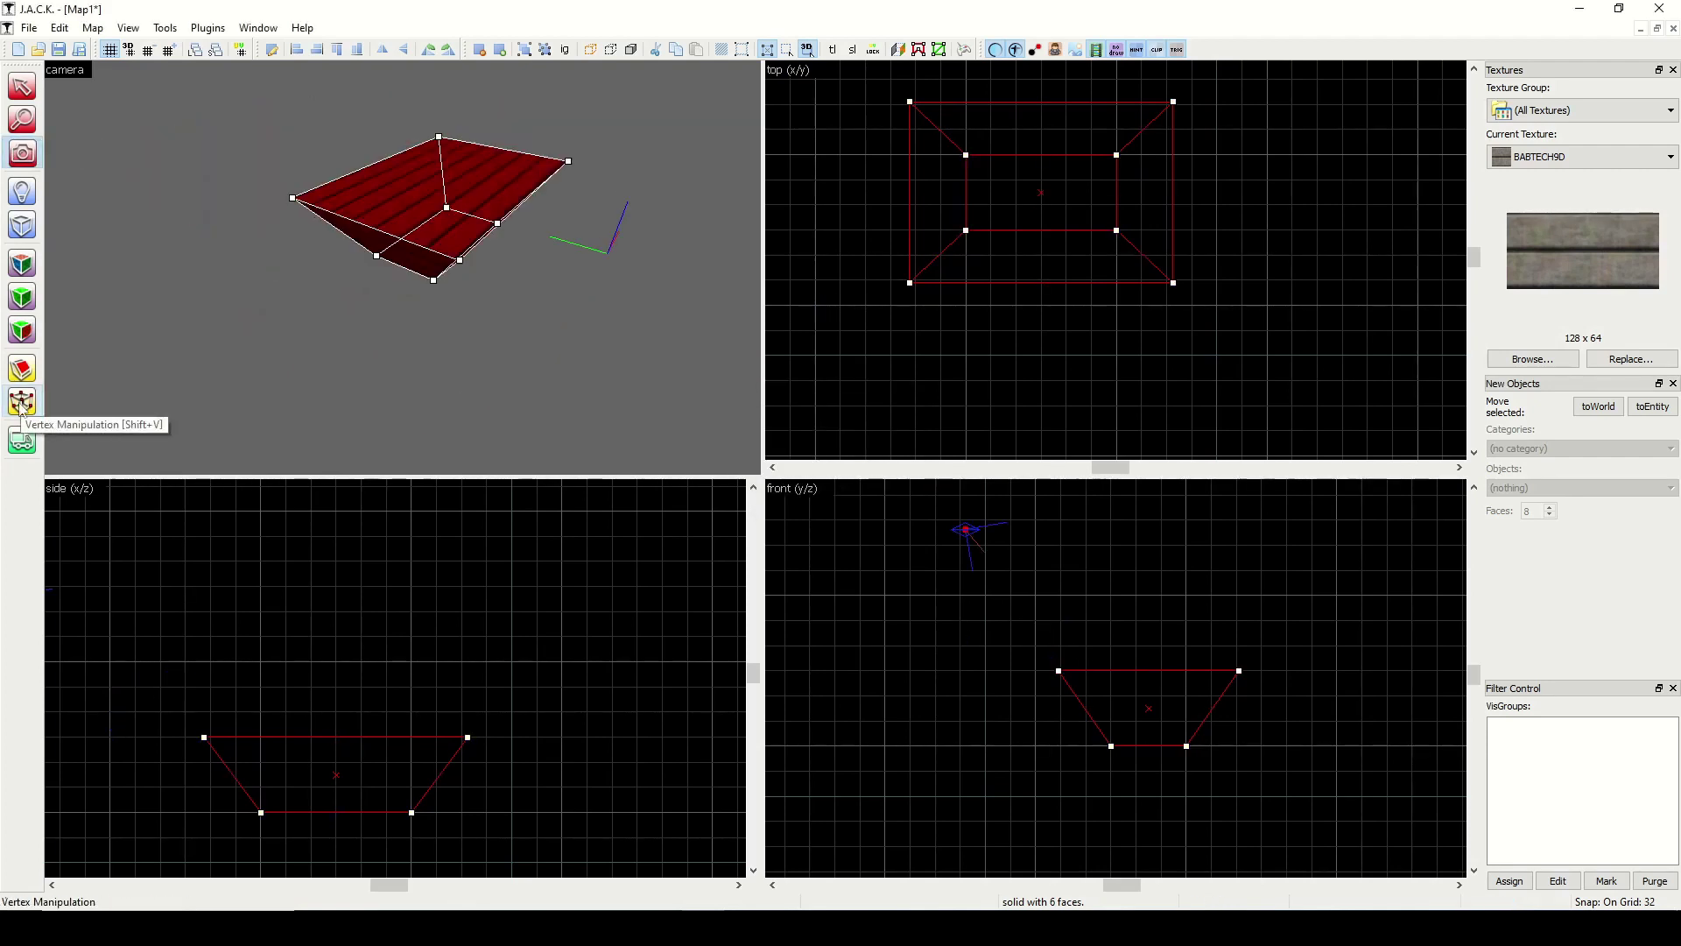
# Step: Split the top face between the midpoints of its two long edges and raise the new edge into a ridge
pyautogui.press('w')
pyautogui.click(21, 405)
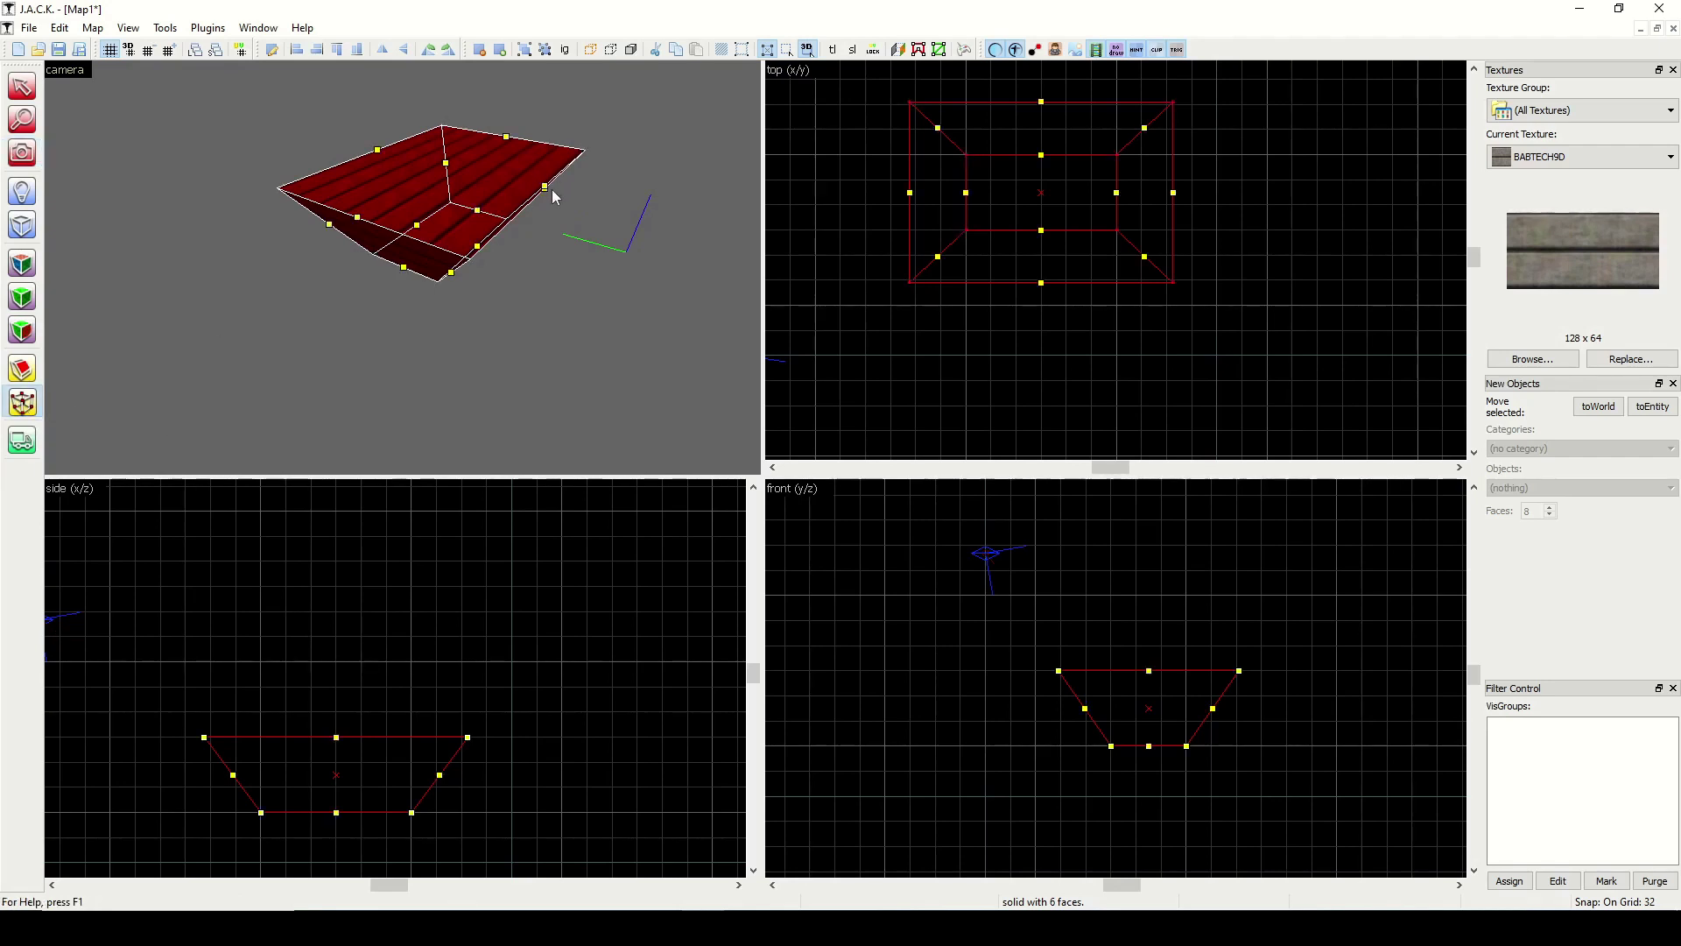
pyautogui.press('d')
pyautogui.press('w')
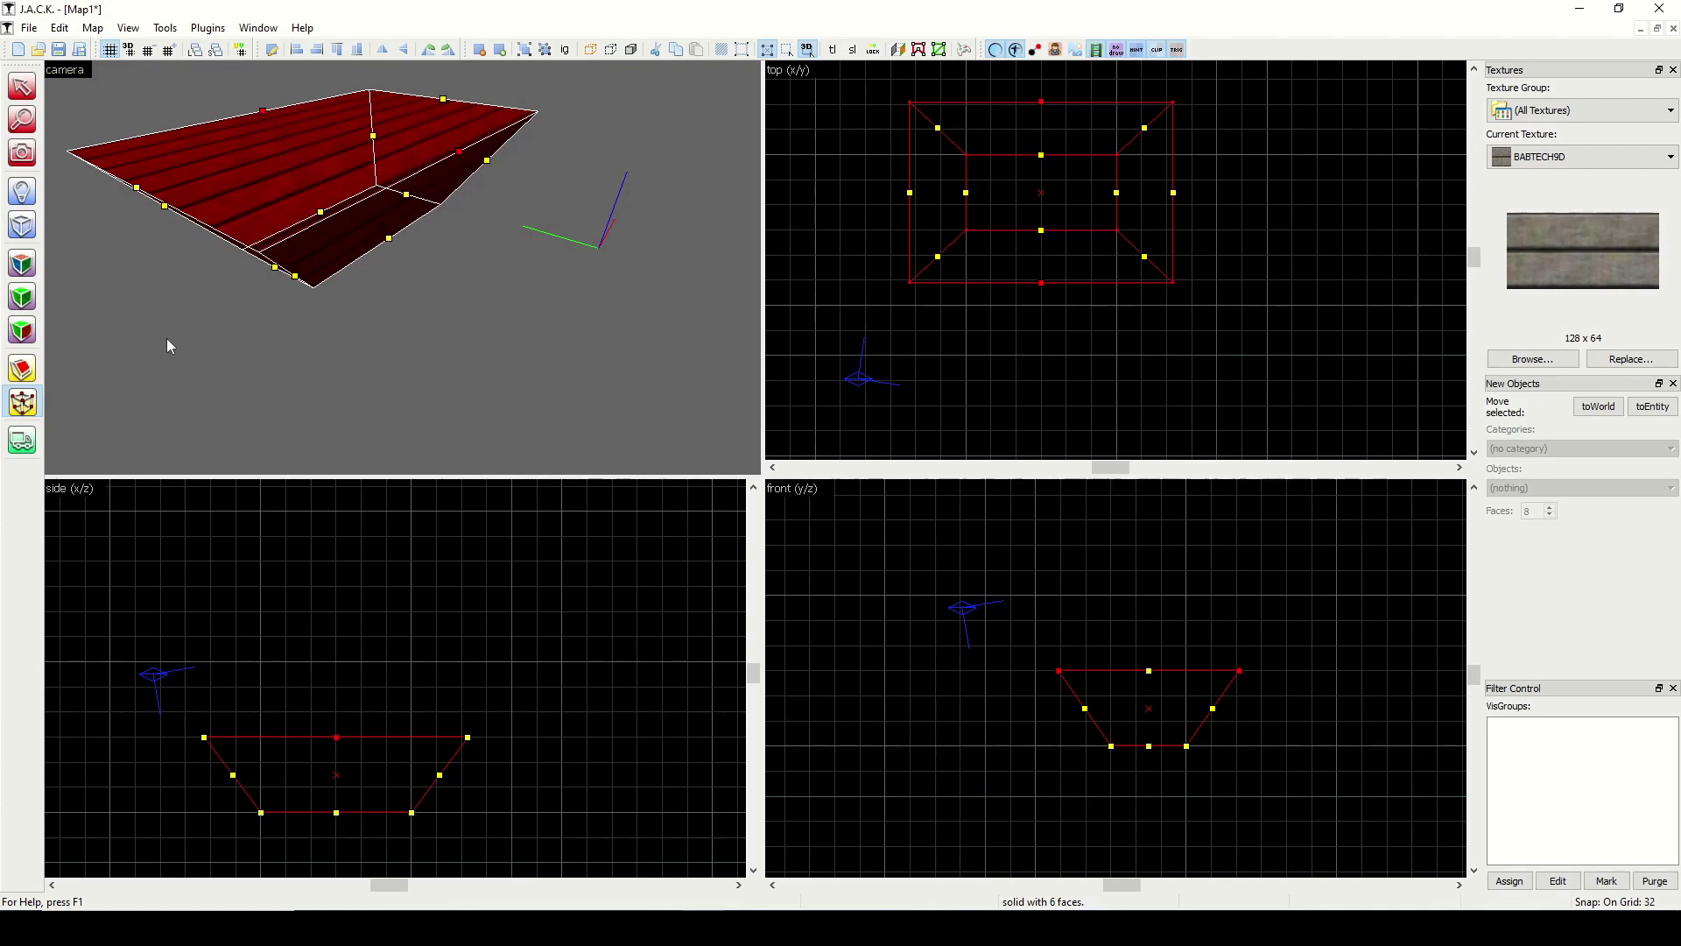
pyautogui.rightClick(281, 176)
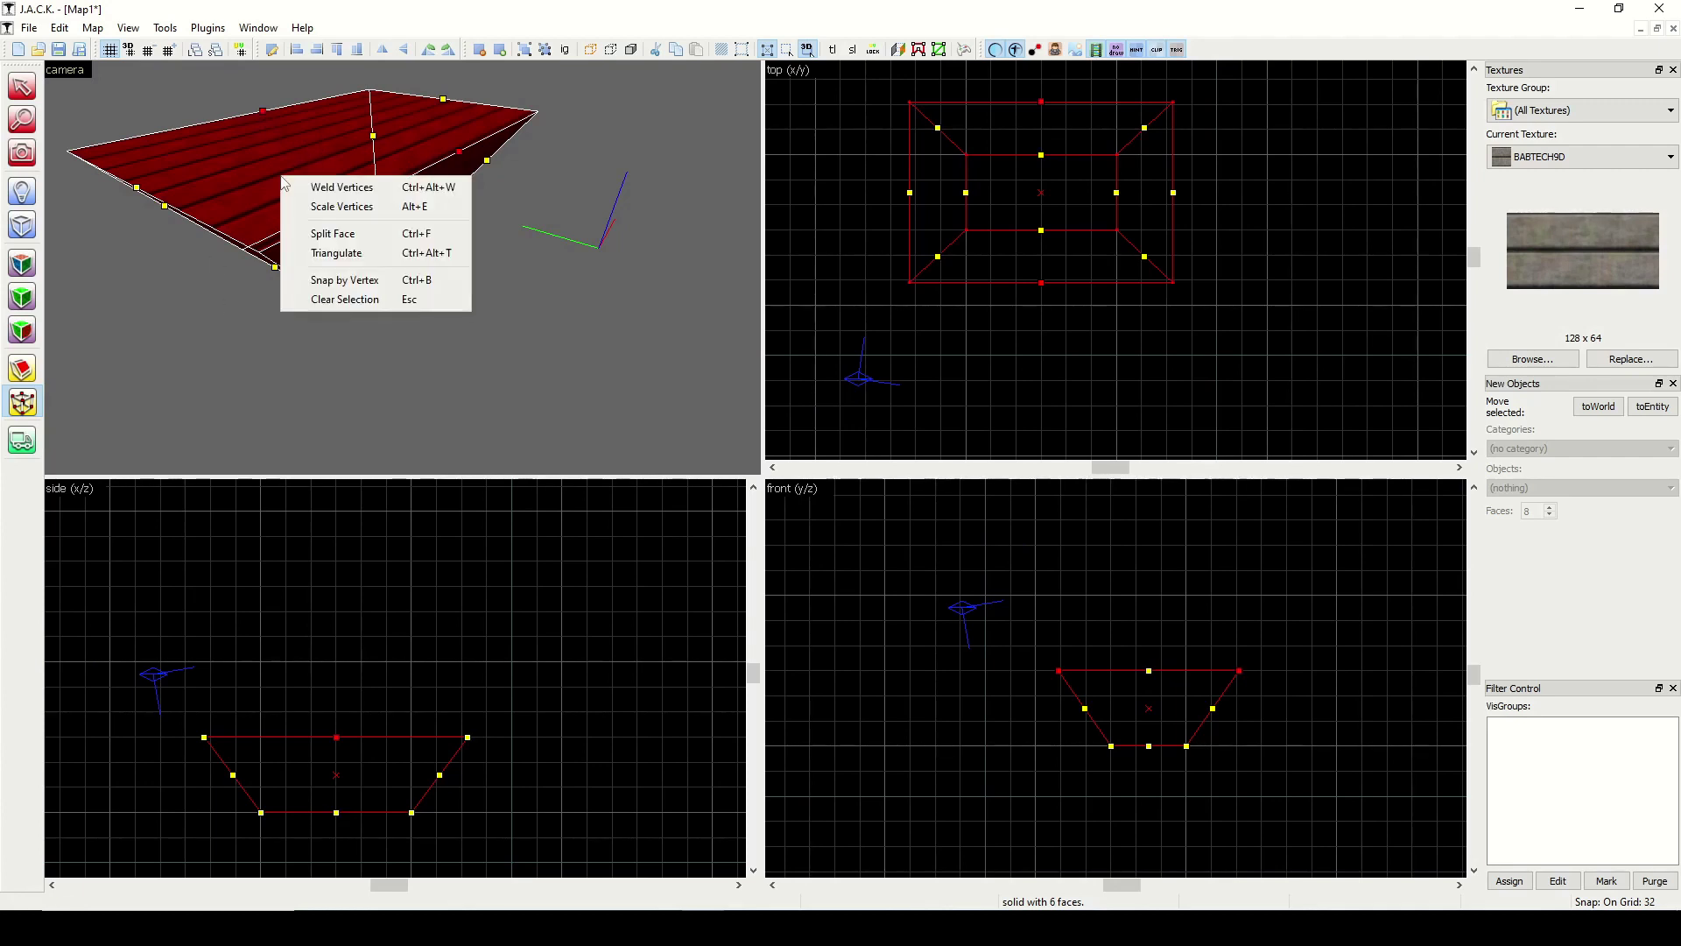
pyautogui.click(329, 234)
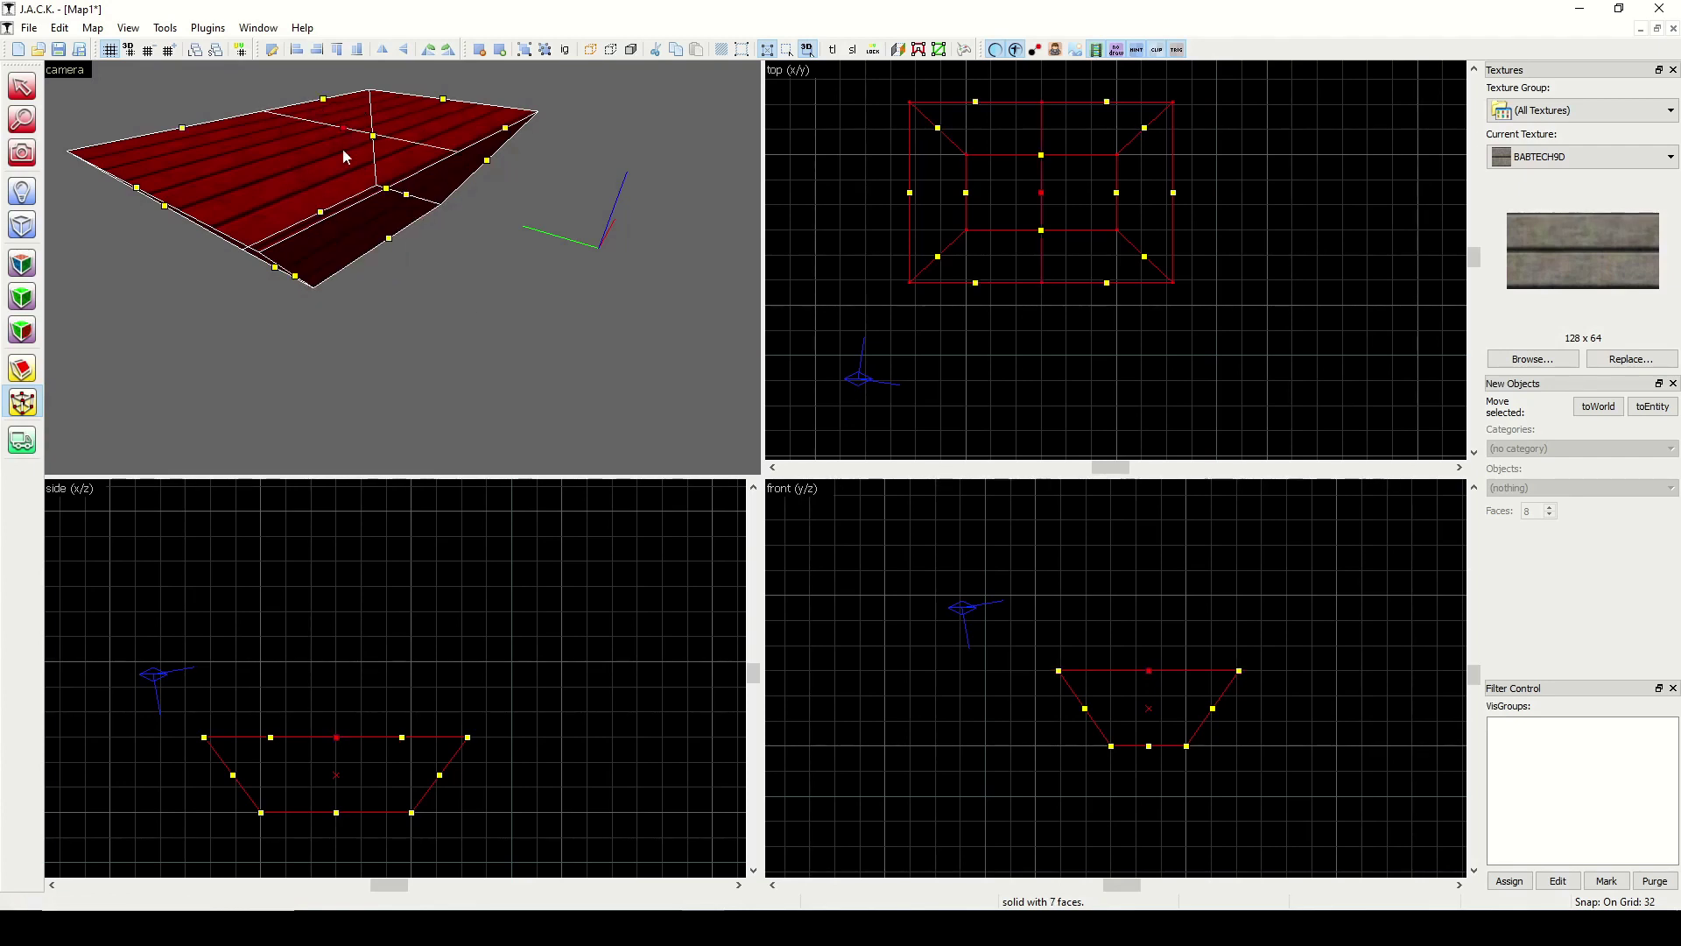
pyautogui.hotkey('shift', 'v')
pyautogui.moveTo(336, 738); pyautogui.dragTo(348, 603)
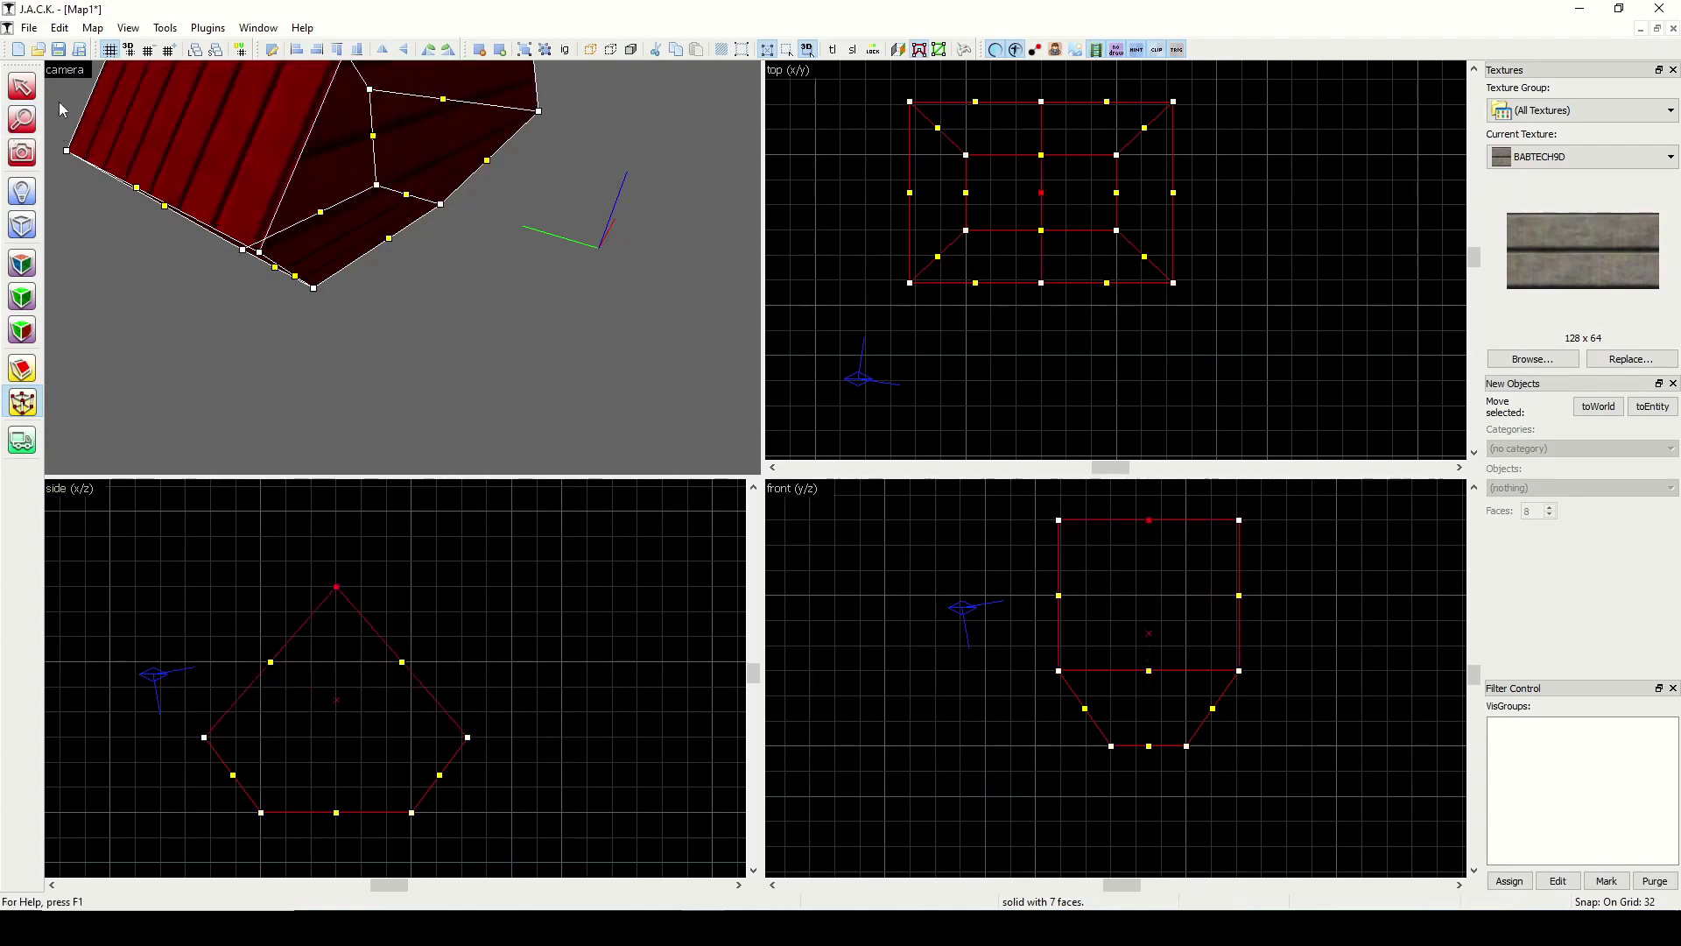
# Step: Examine the texture on the reshaped solid's pentagonal end faces from several angles
pyautogui.click(27, 86)
pyautogui.click(24, 153)
pyautogui.moveTo(327, 350); pyautogui.dragTo(402, 267)
pyautogui.press('w')
pyautogui.press('w')
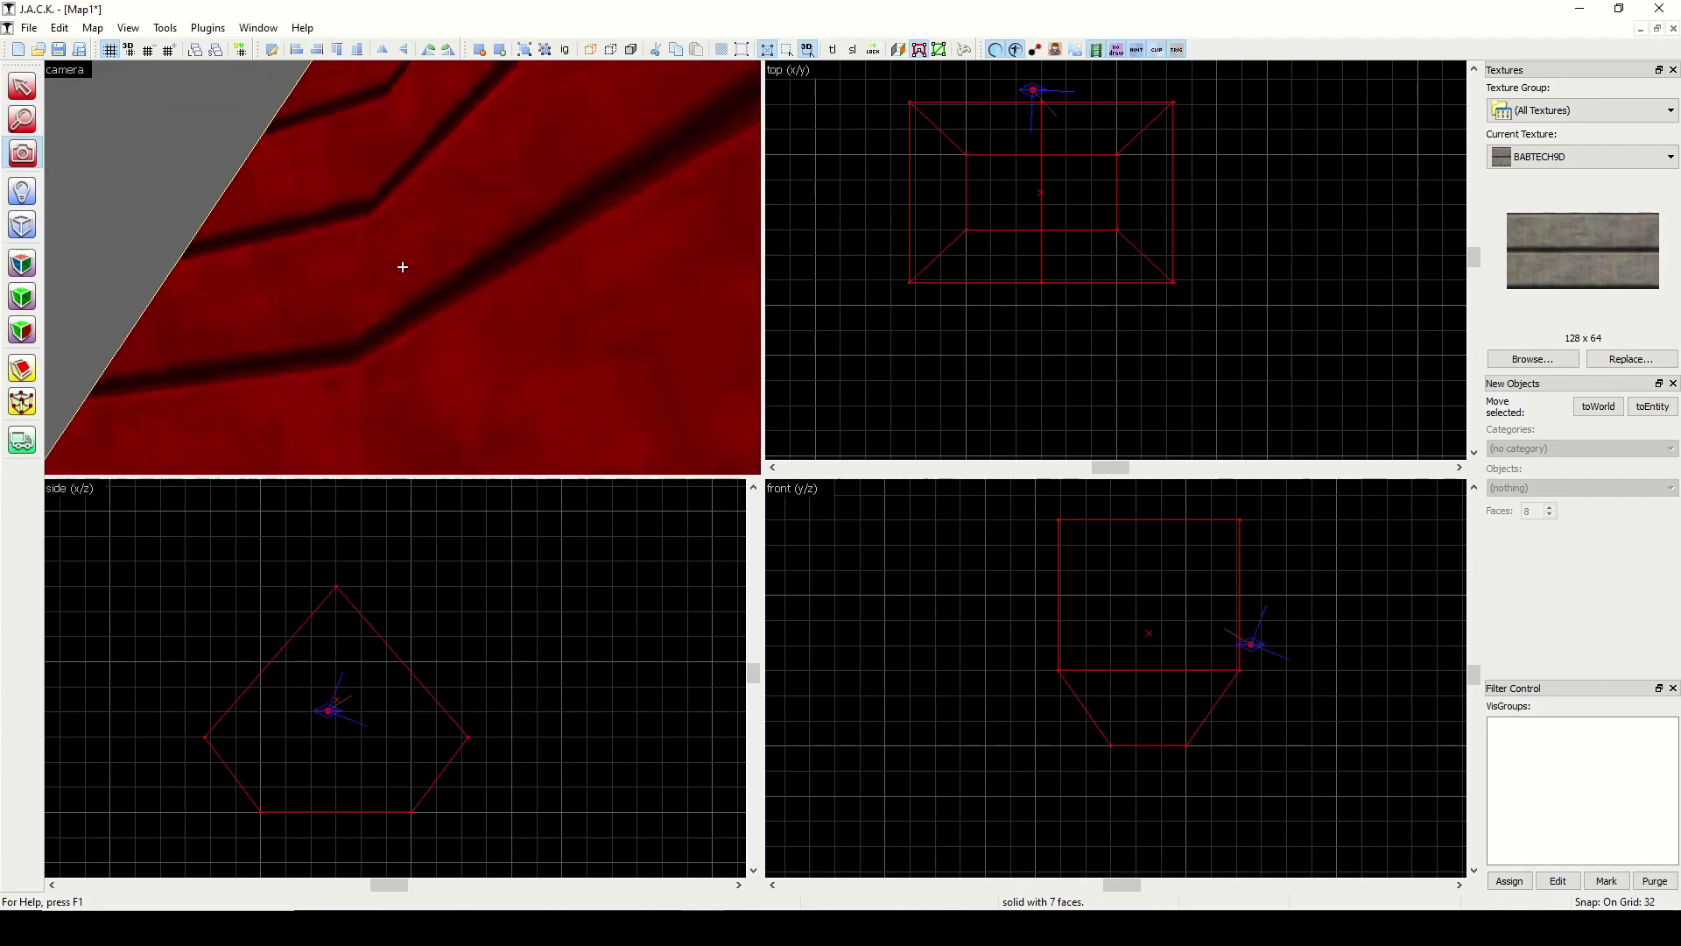
pyautogui.press('s')
pyautogui.press('w')
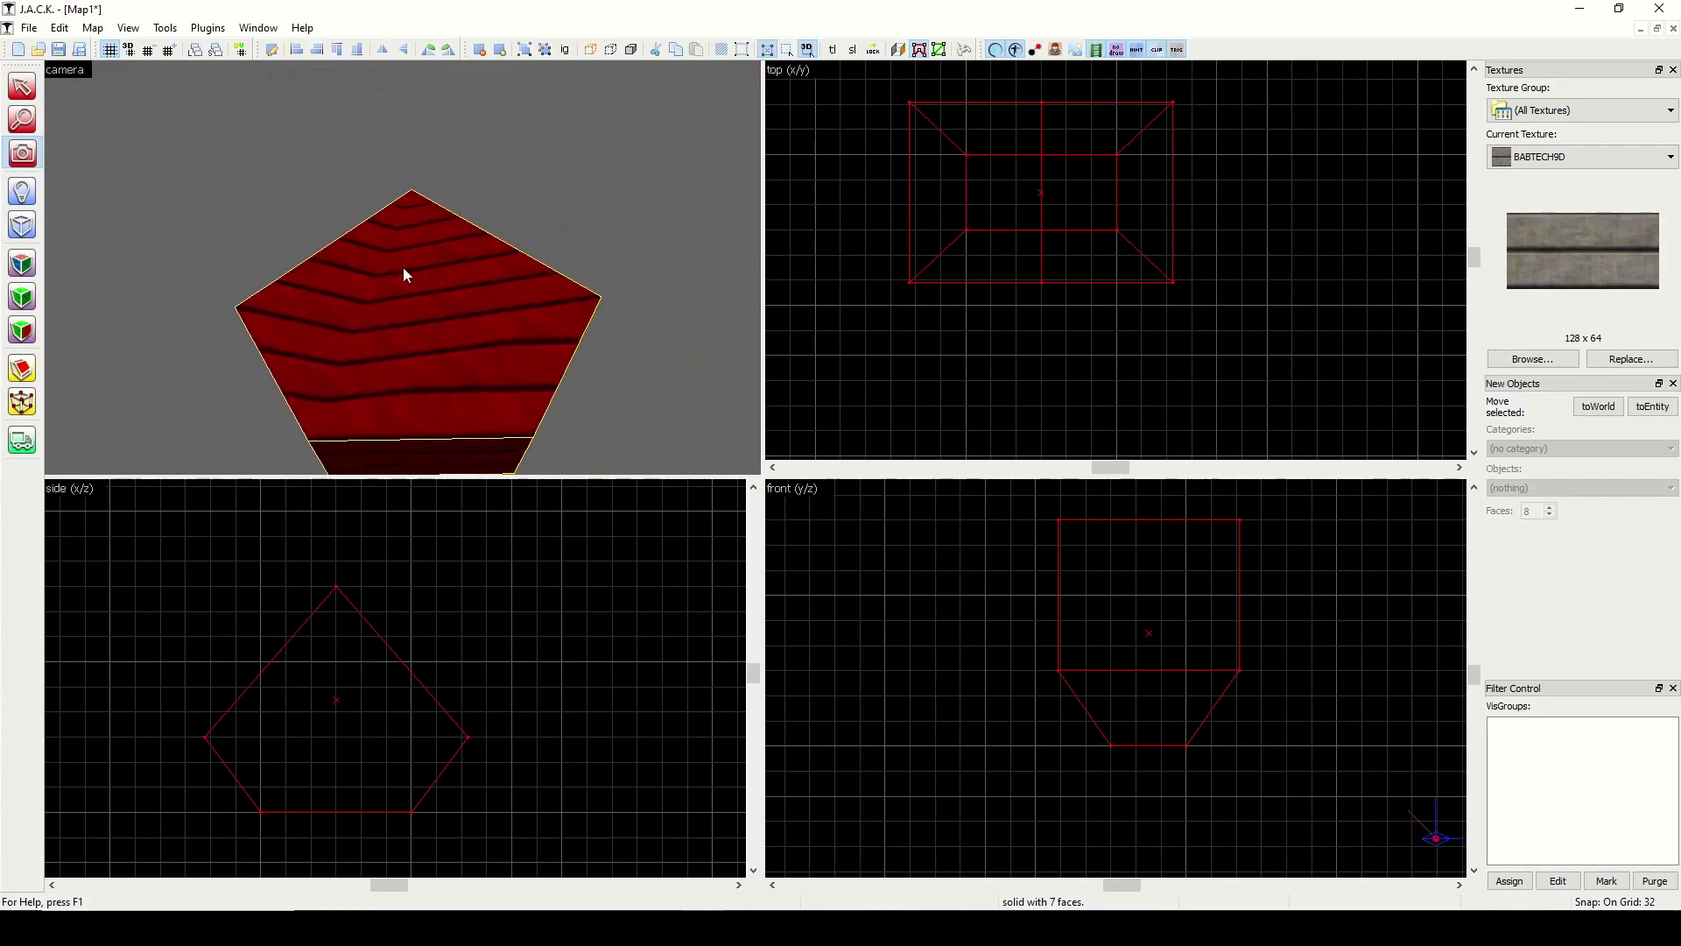
pyautogui.press('a')
pyautogui.press('w')
pyautogui.press('s')
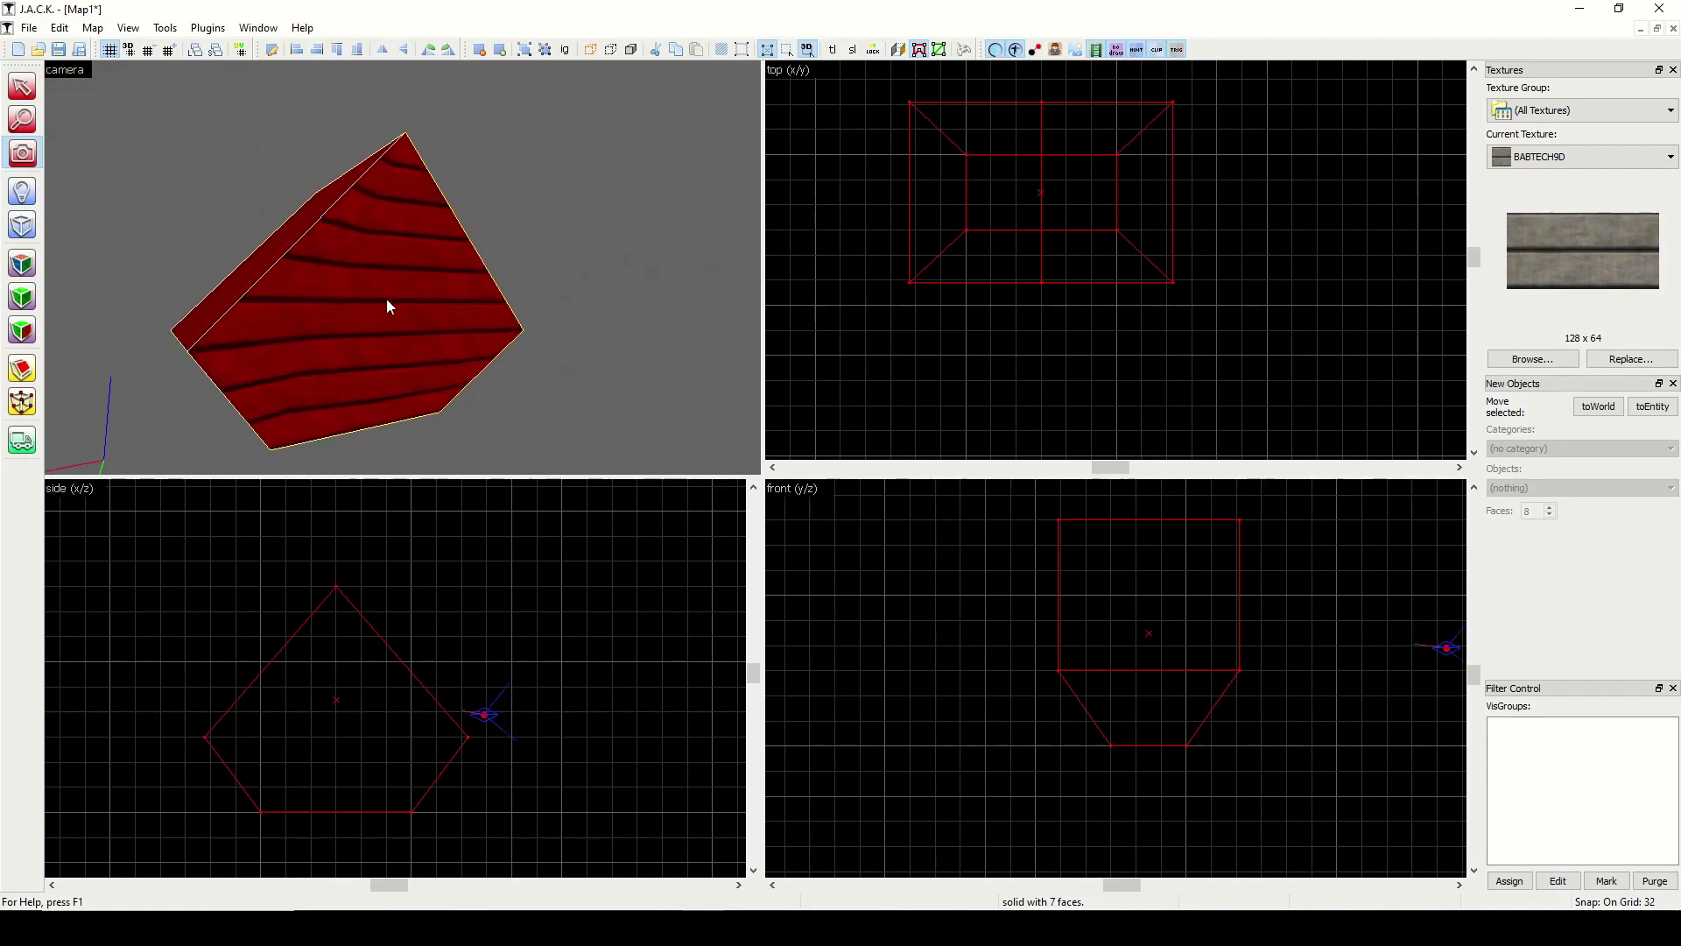
# Step: Triangulate the reshaped solid using vertex manipulation
pyautogui.click(35, 402)
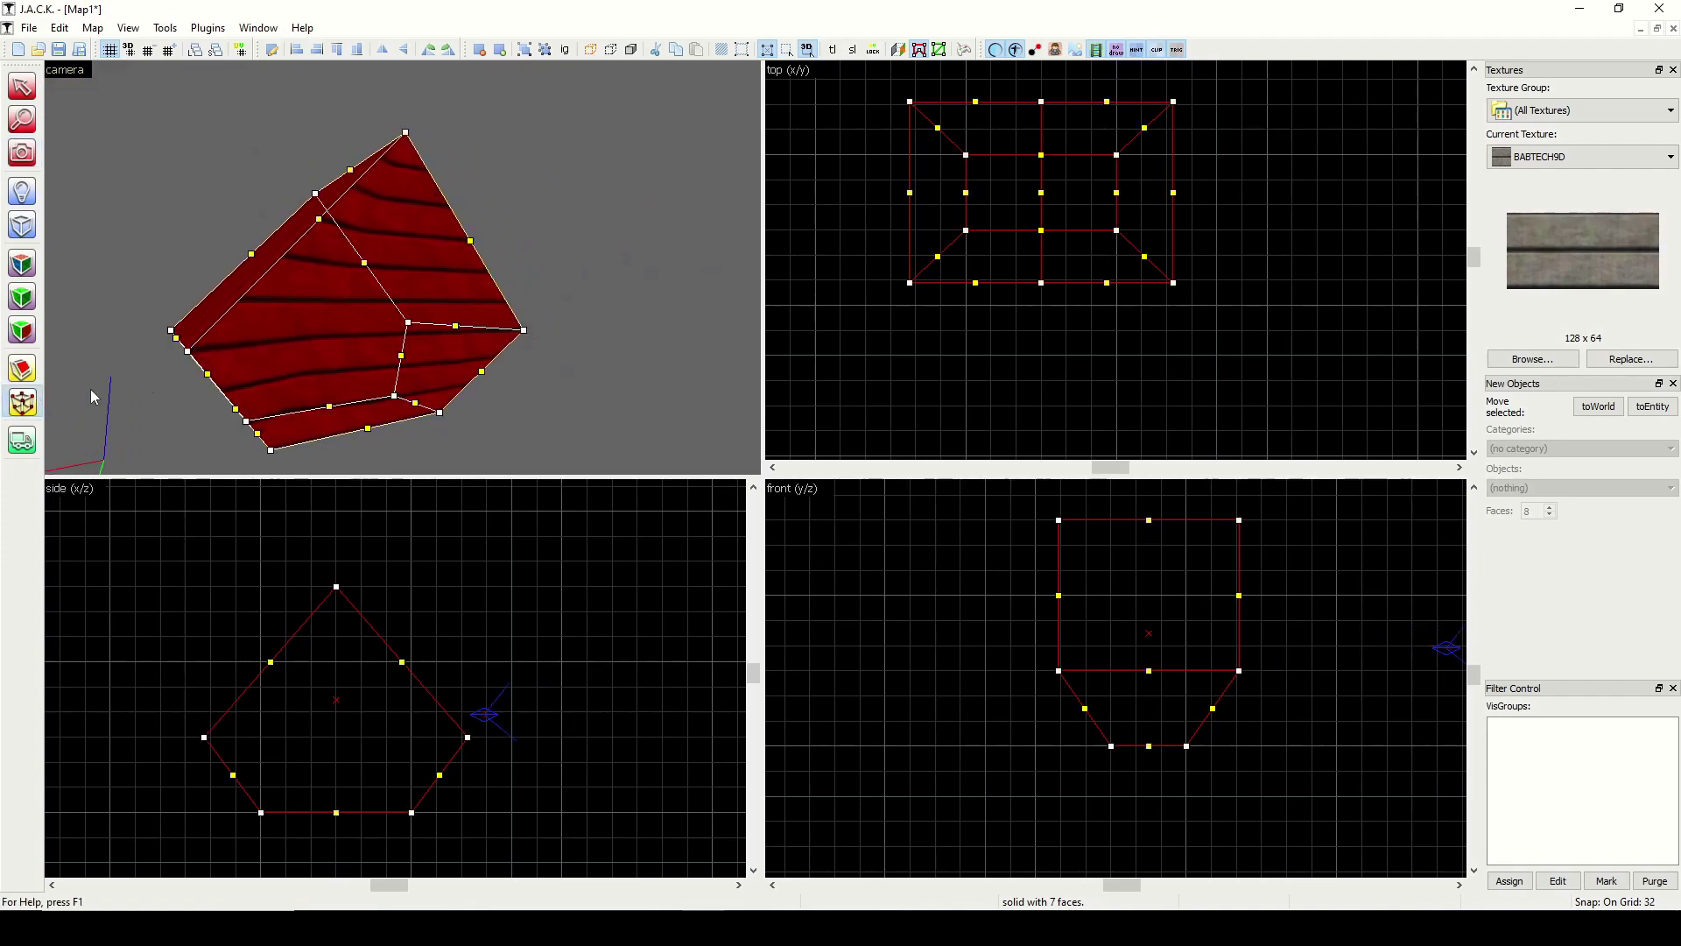
pyautogui.rightClick(317, 304)
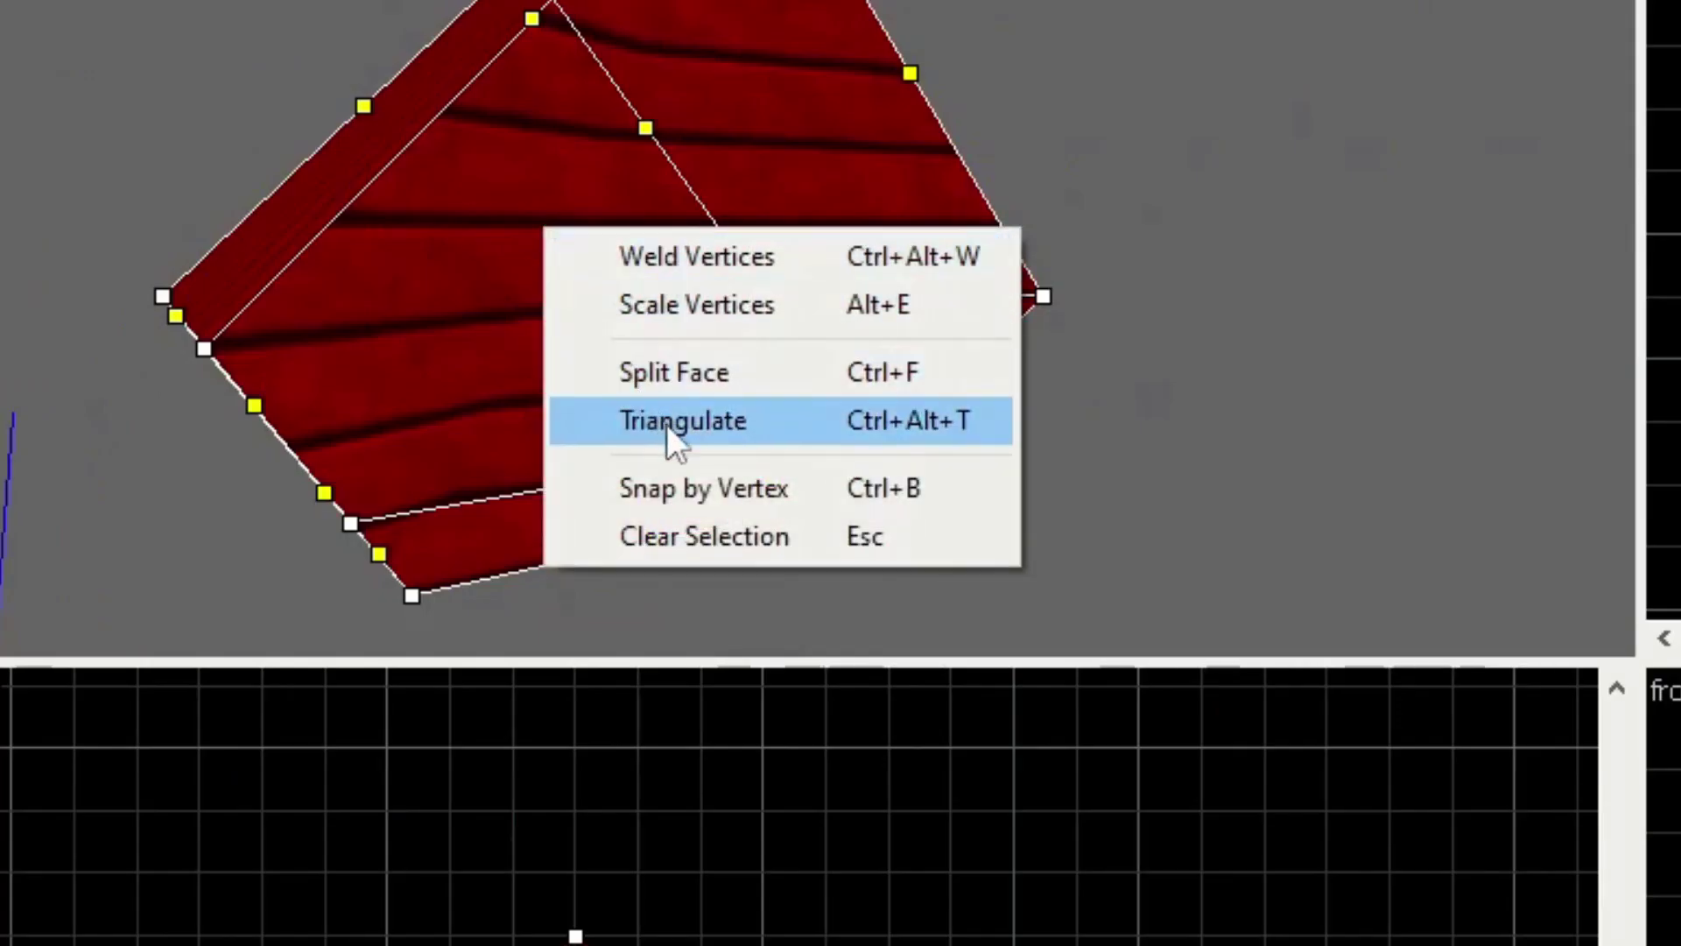
pyautogui.click(666, 424)
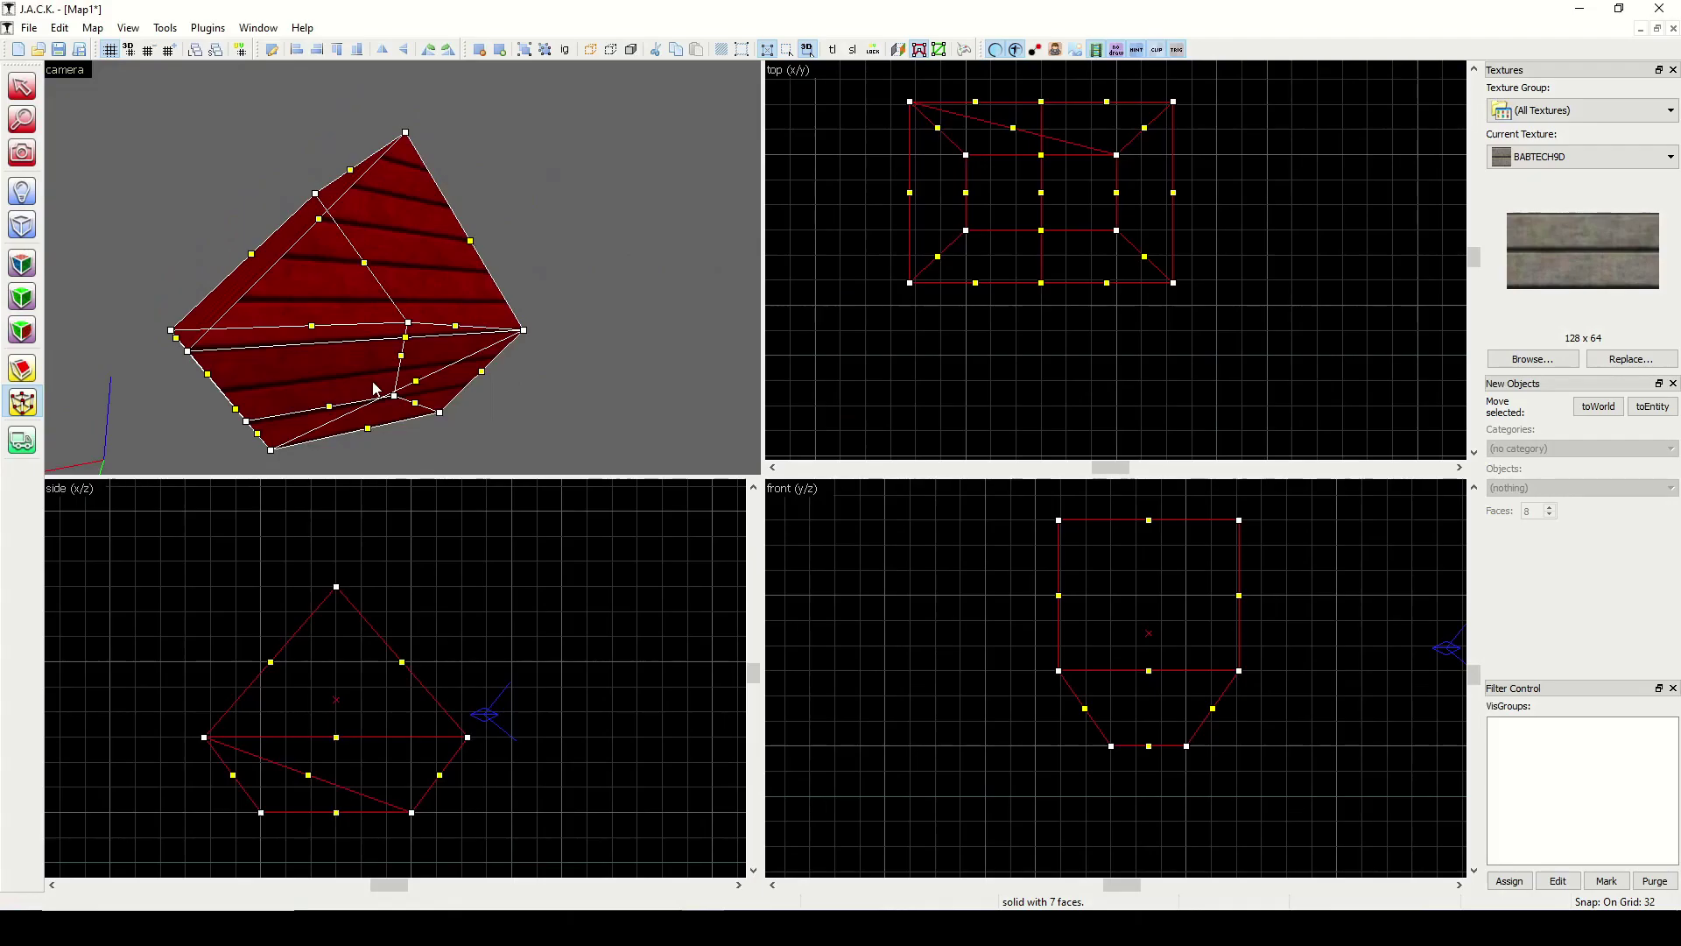
pyautogui.click(22, 158)
pyautogui.moveTo(403, 267); pyautogui.dragTo(402, 267)
# Step: Select the vertices at one end of the solid's widest level in the front view and apply Snap by Vertex
pyautogui.rightClick(383, 311)
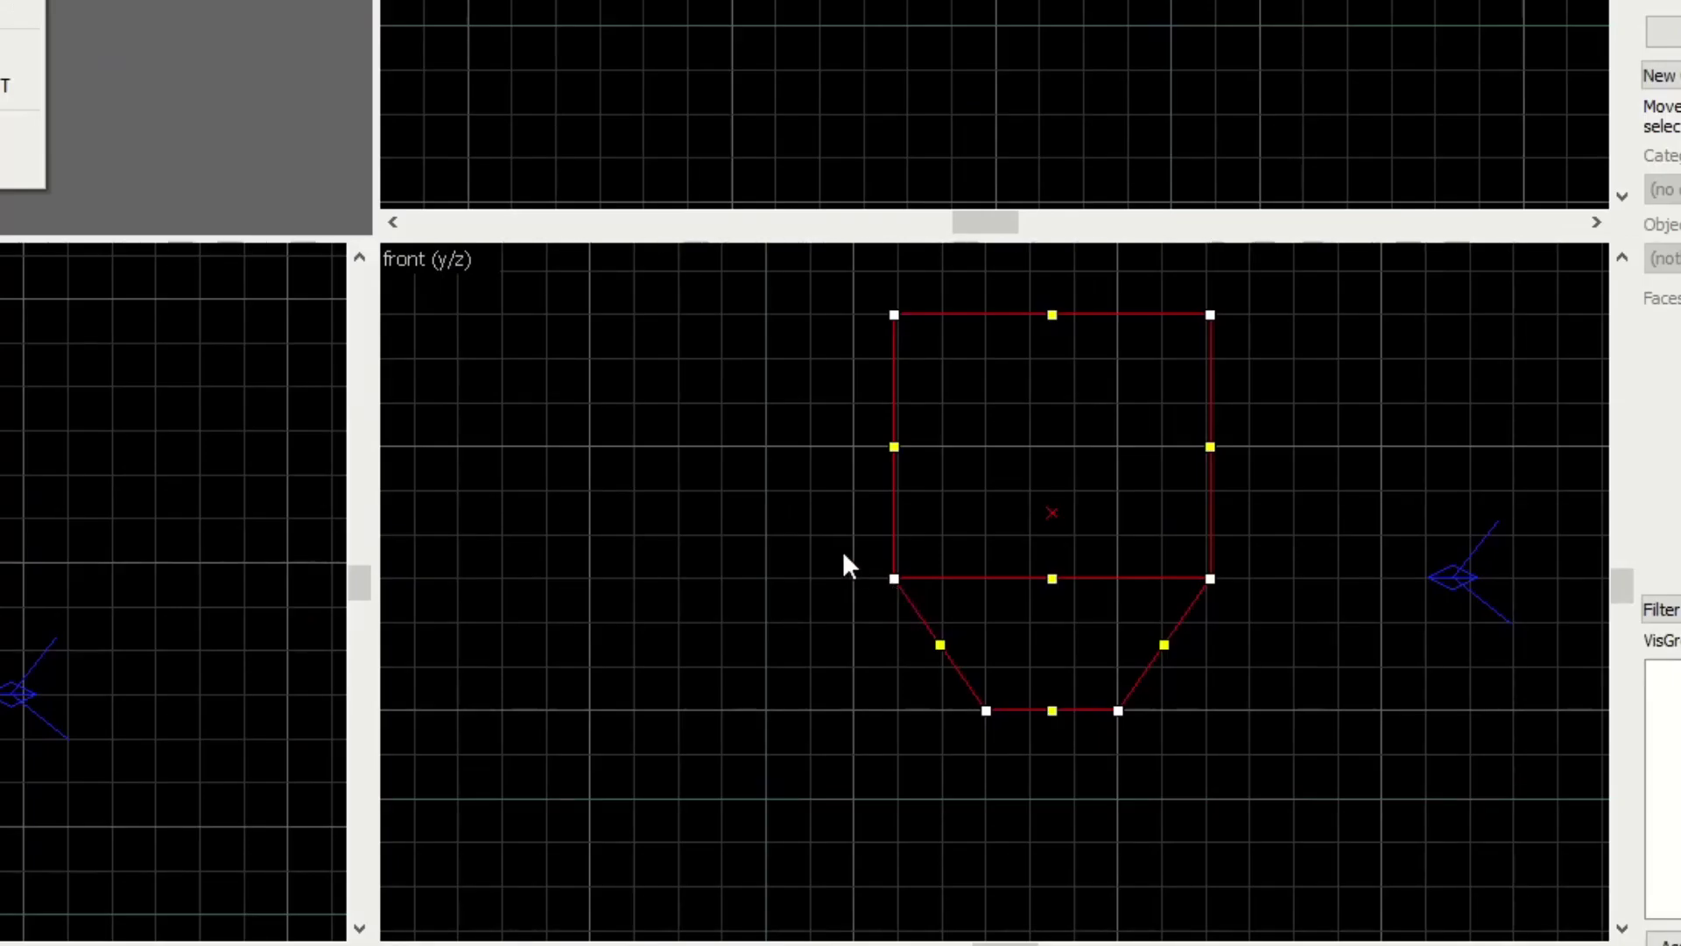
pyautogui.moveTo(1034, 646); pyautogui.dragTo(1098, 698)
pyautogui.rightClick(1089, 652)
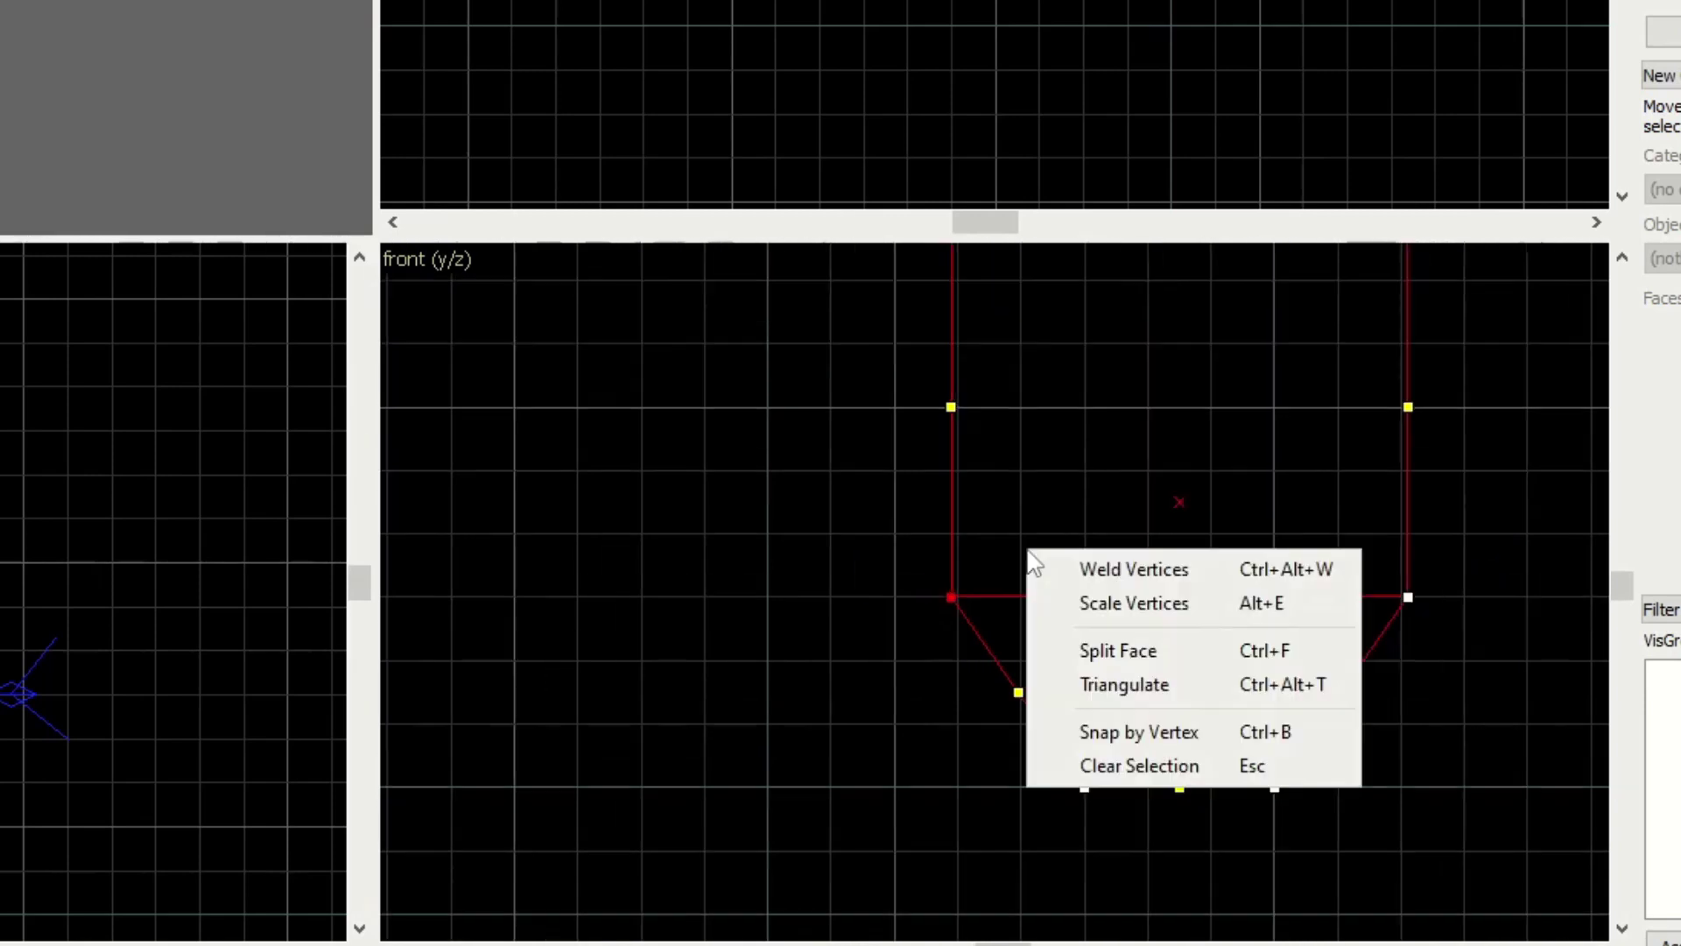
pyautogui.click(1132, 732)
pyautogui.scroll(-2, 920, 675)
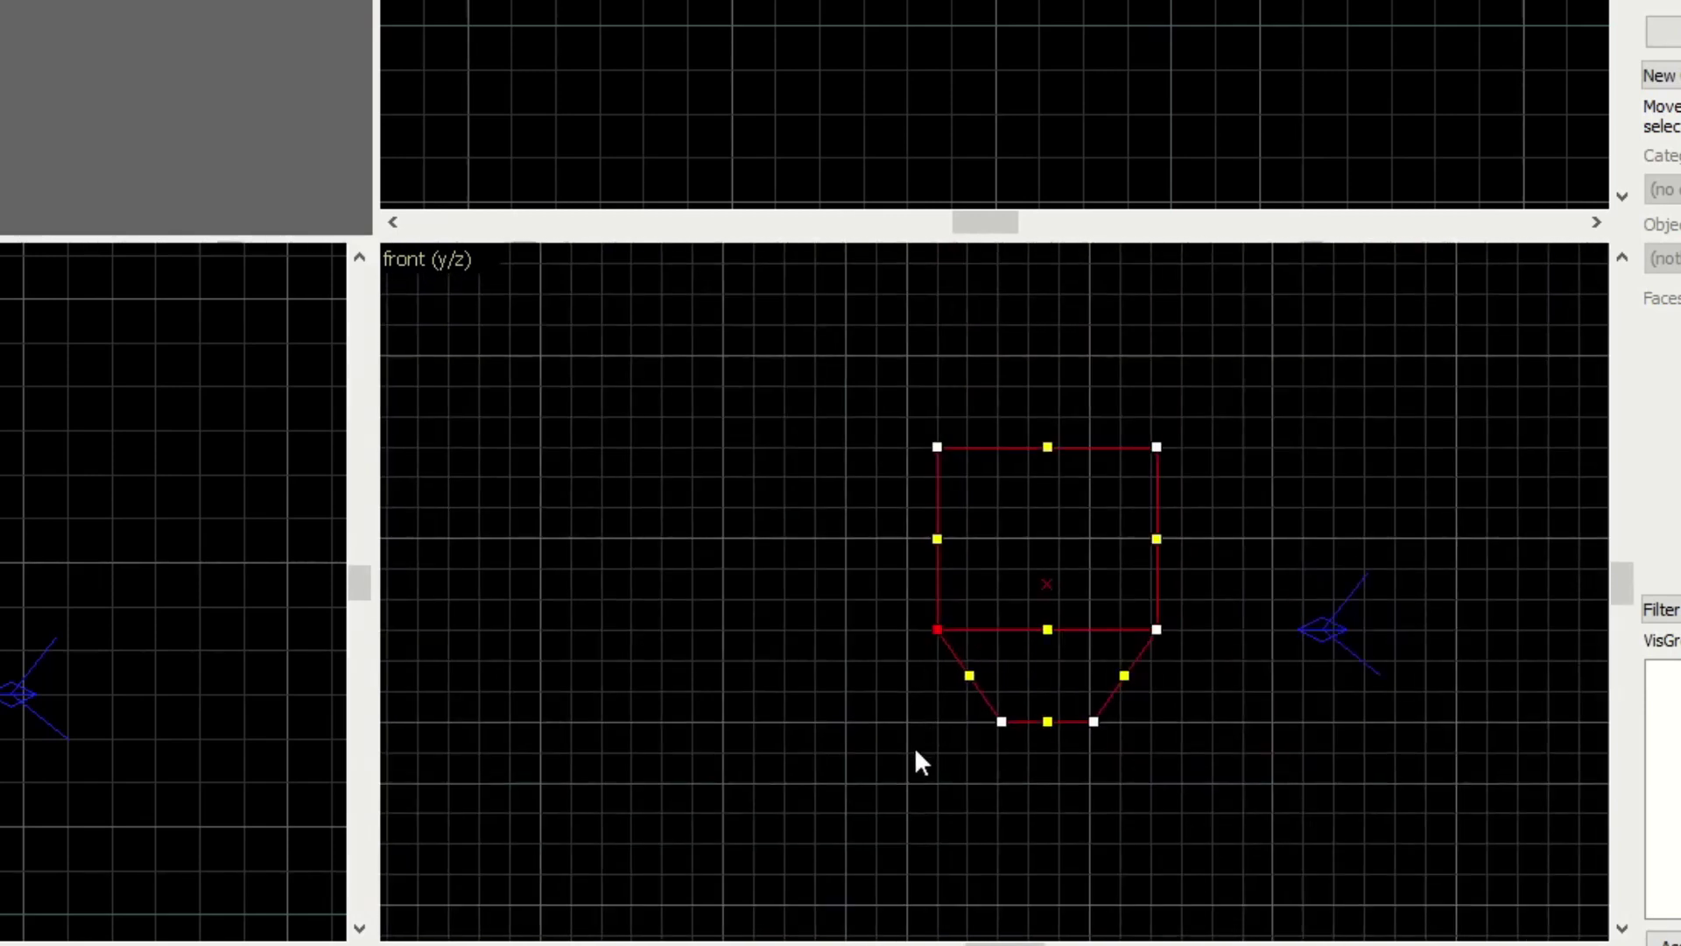
# Step: Select the upper vertices along one side of the solid in the front view and clear the vertex selection
pyautogui.moveTo(872, 751); pyautogui.dragTo(1000, 474)
pyautogui.moveTo(1124, 612); pyautogui.dragTo(1123, 557)
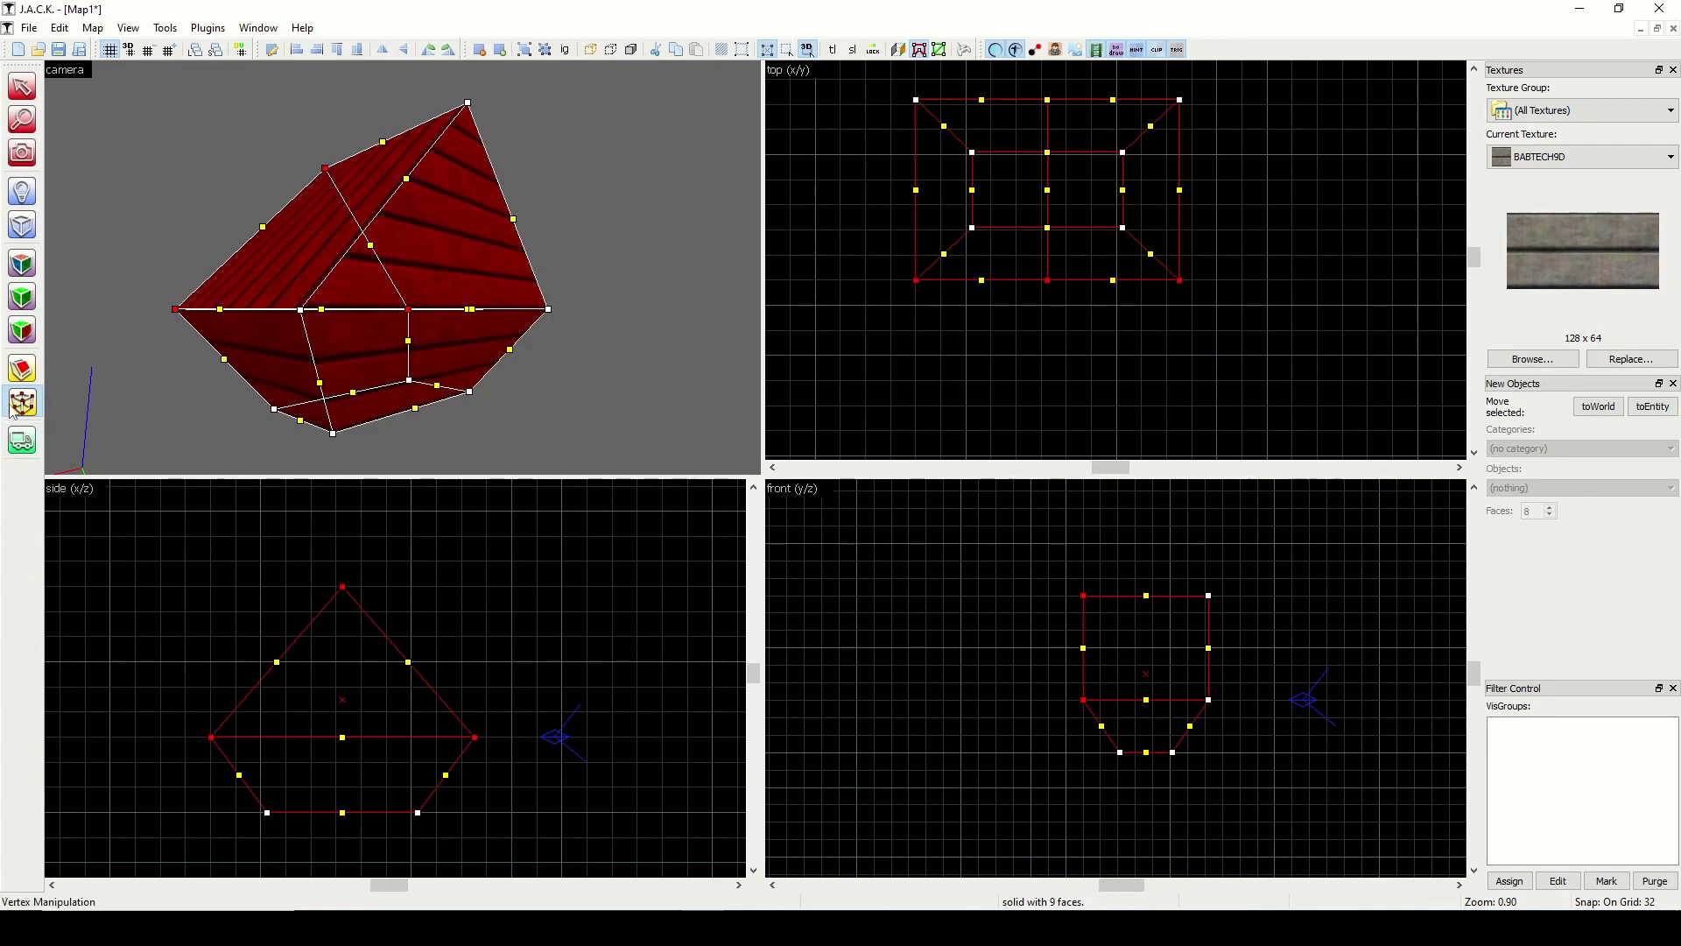
pyautogui.rightClick(1083, 658)
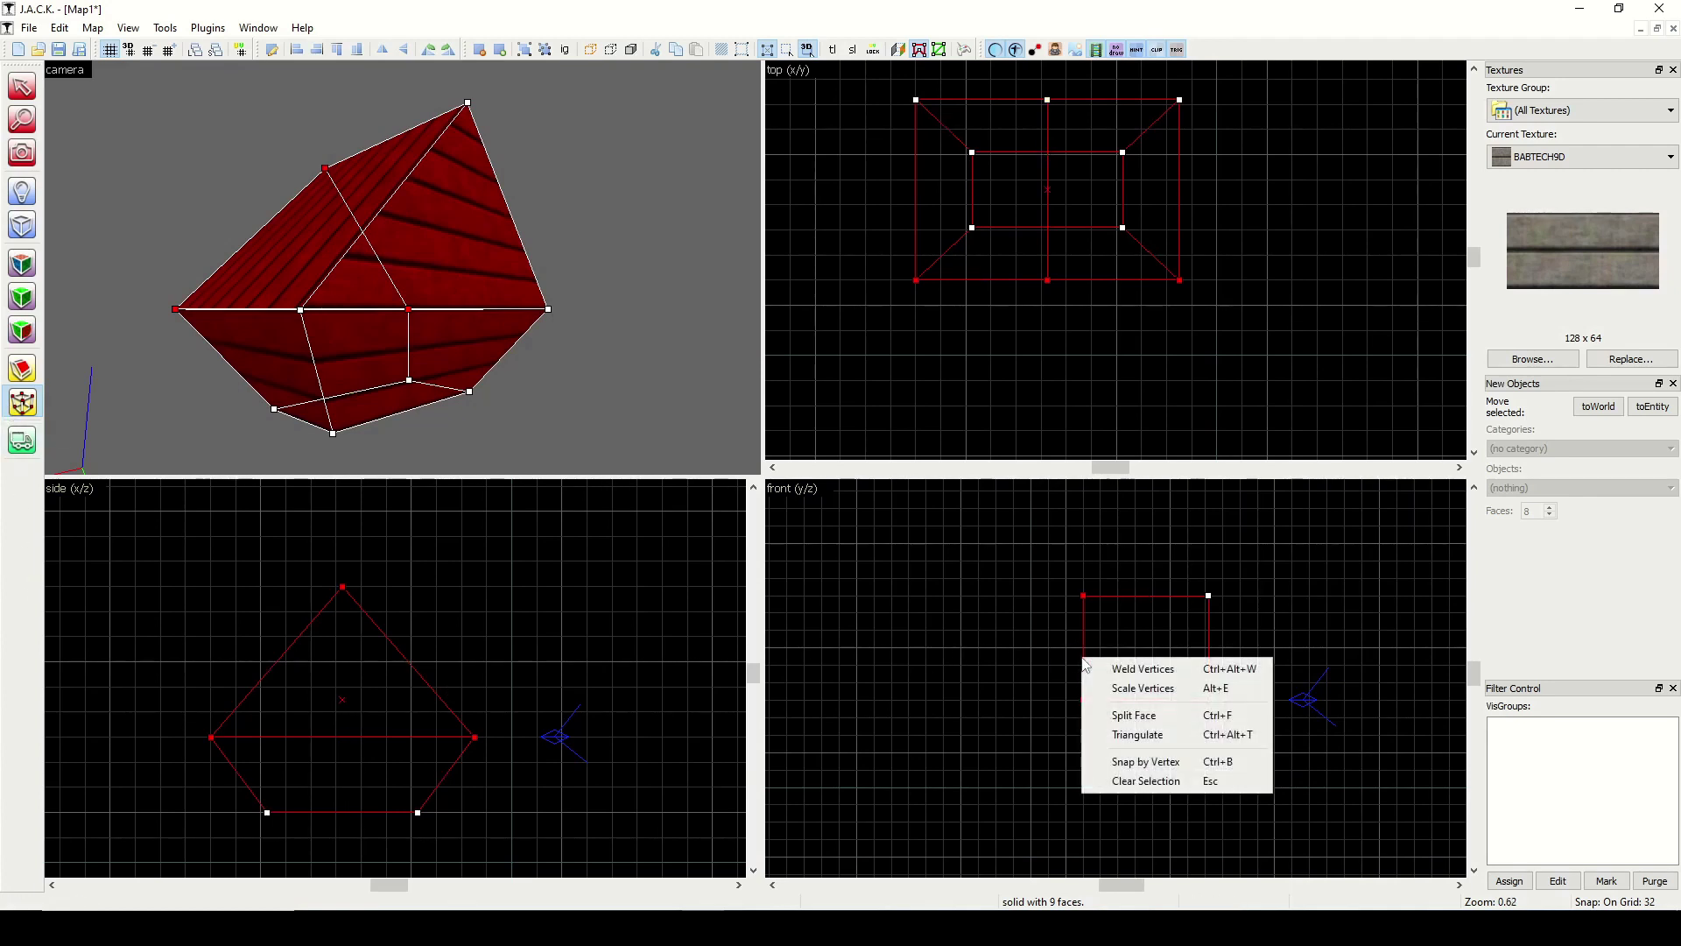
pyautogui.click(1147, 780)
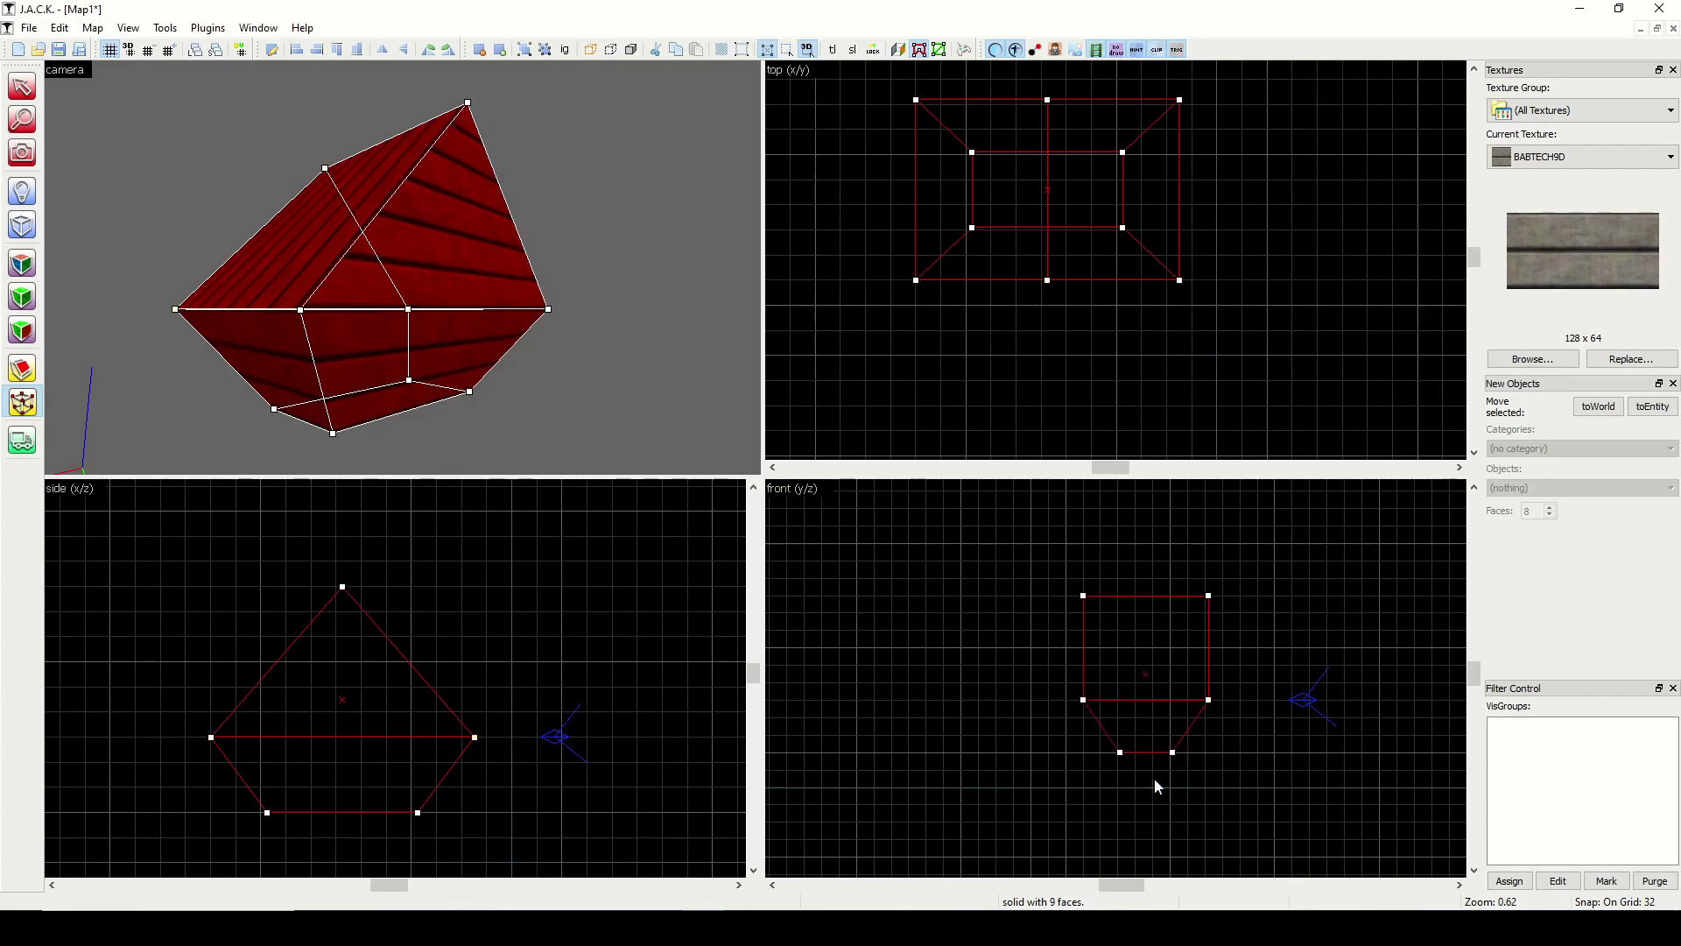